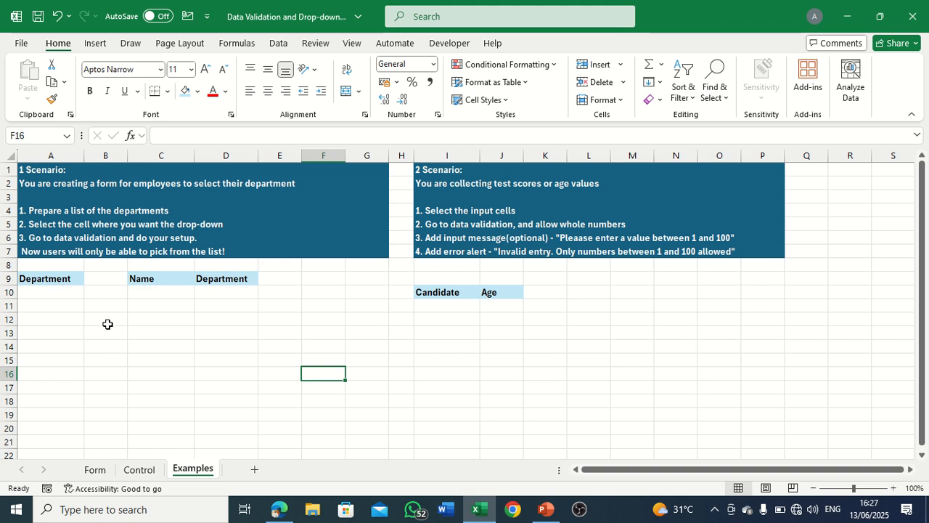
# - List the departments IT, HR, Logistics and Manufacturing in cells A10 to A13 beneath the Department heading
pyautogui.click(63, 298)
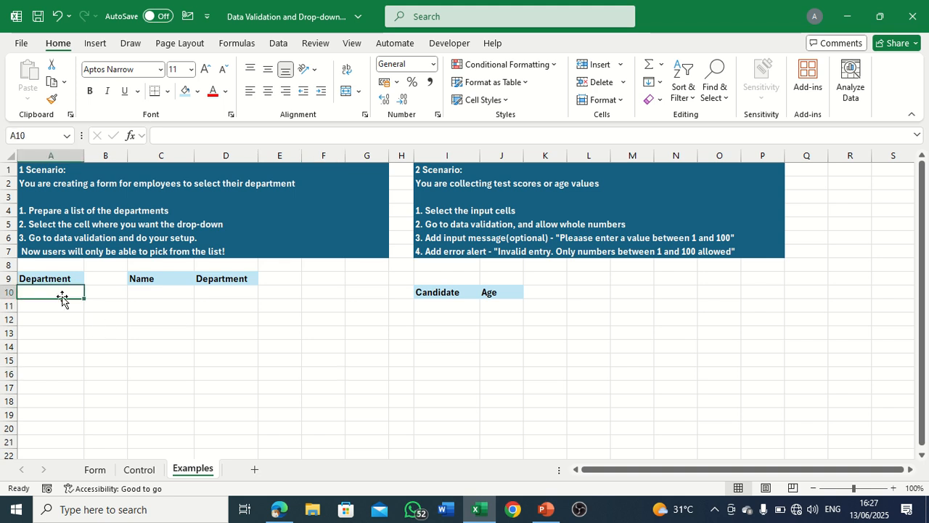
pyautogui.write('IT')
pyautogui.press('Return')
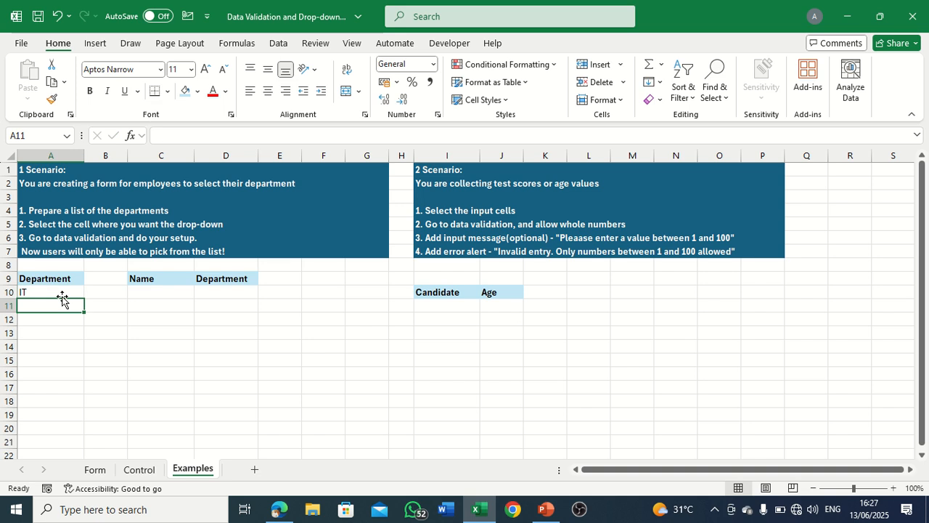
pyautogui.write('HR')
pyautogui.press('Return')
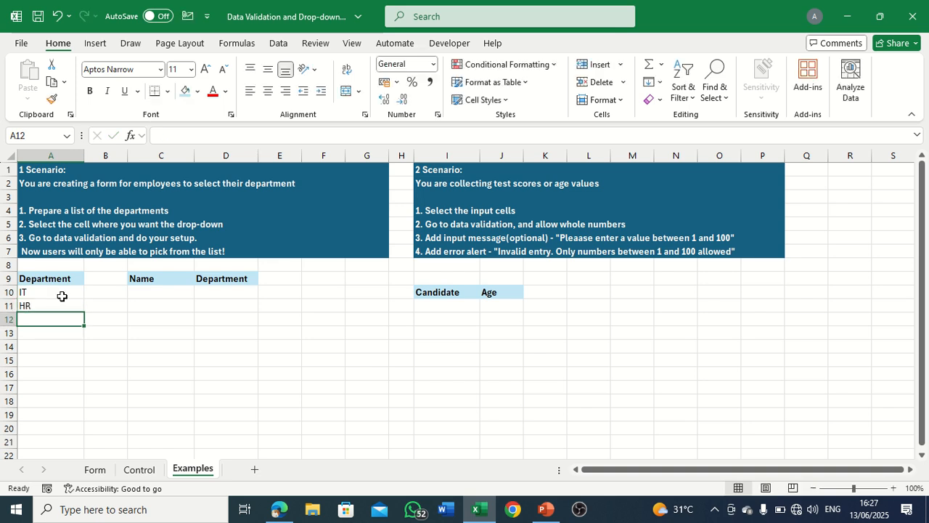
pyautogui.write('Logist')
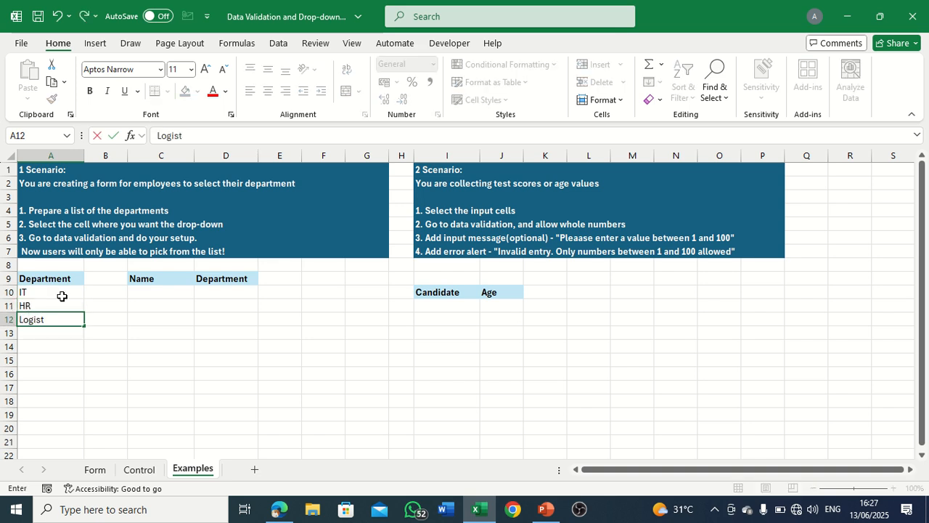
pyautogui.write('ics')
pyautogui.press('Return')
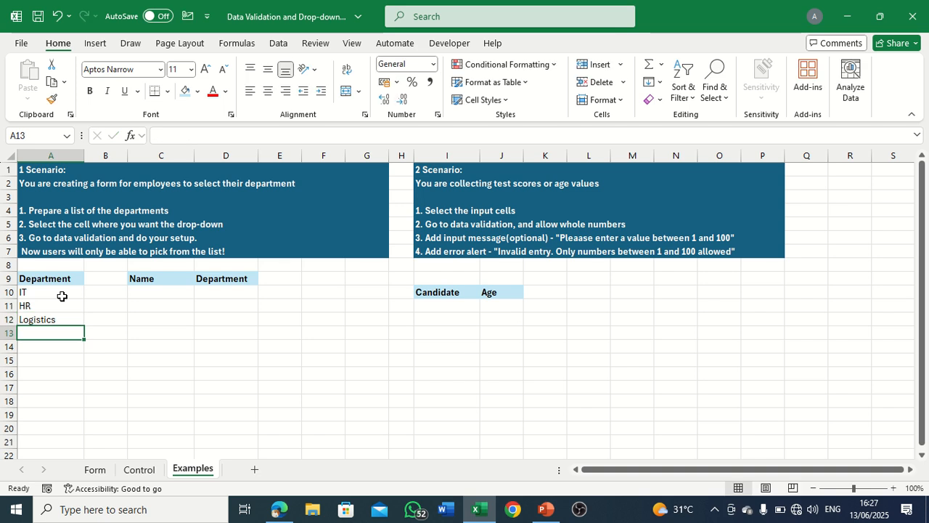
pyautogui.write('Man')
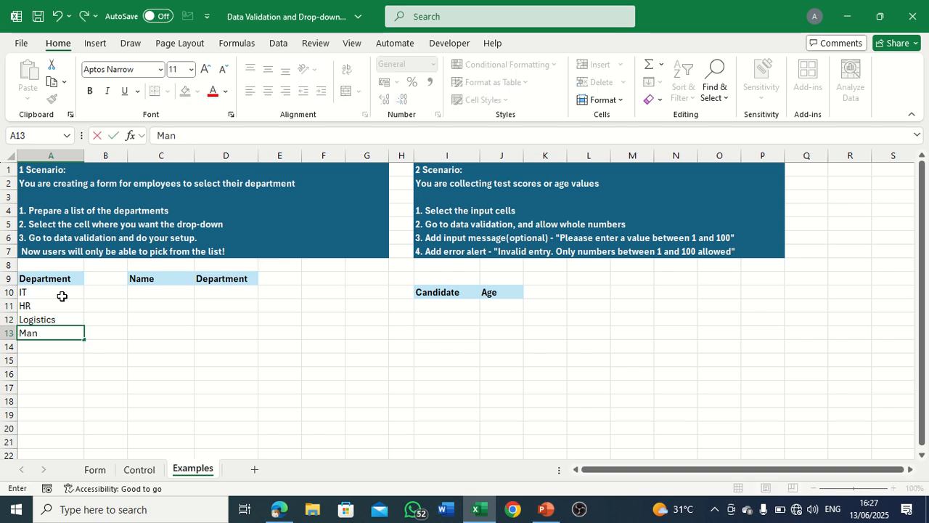
pyautogui.write('ufacturing')
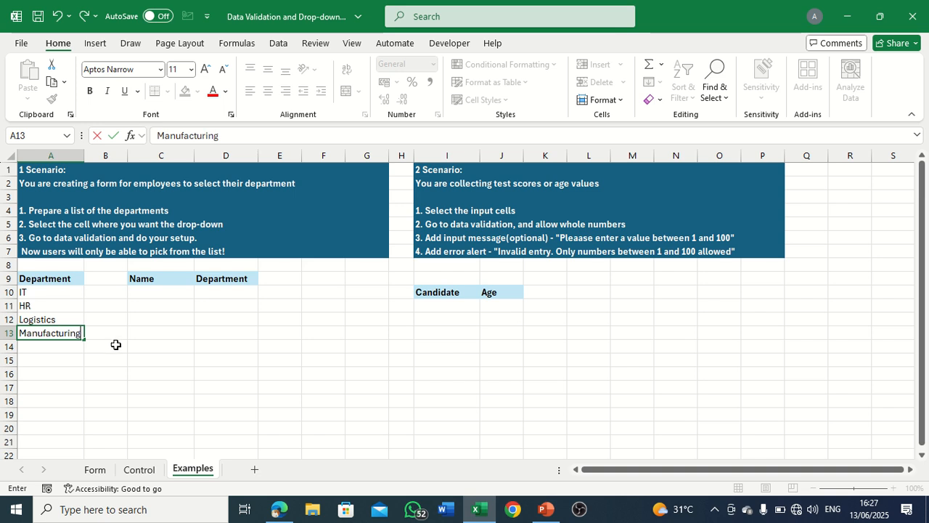
pyautogui.click(72, 291)
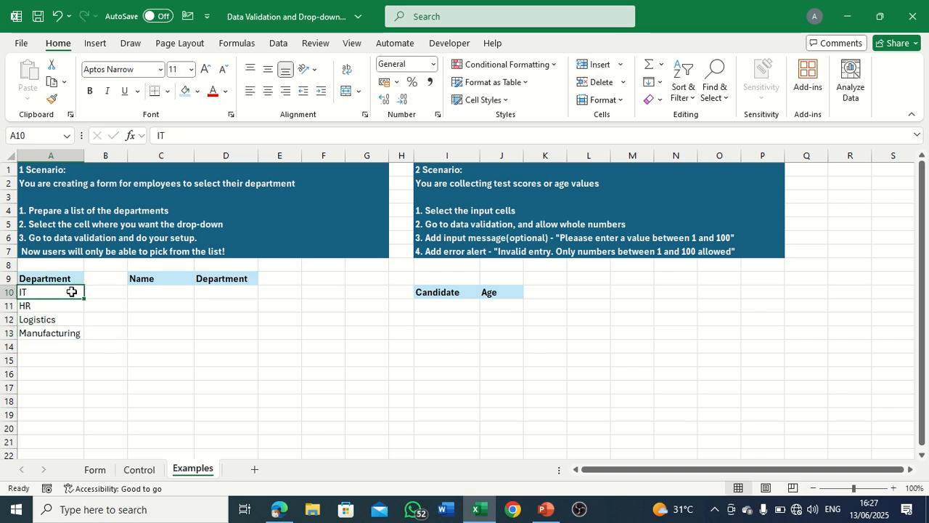
pyautogui.click(160, 291)
pyautogui.moveTo(161, 278); pyautogui.dragTo(218, 294)
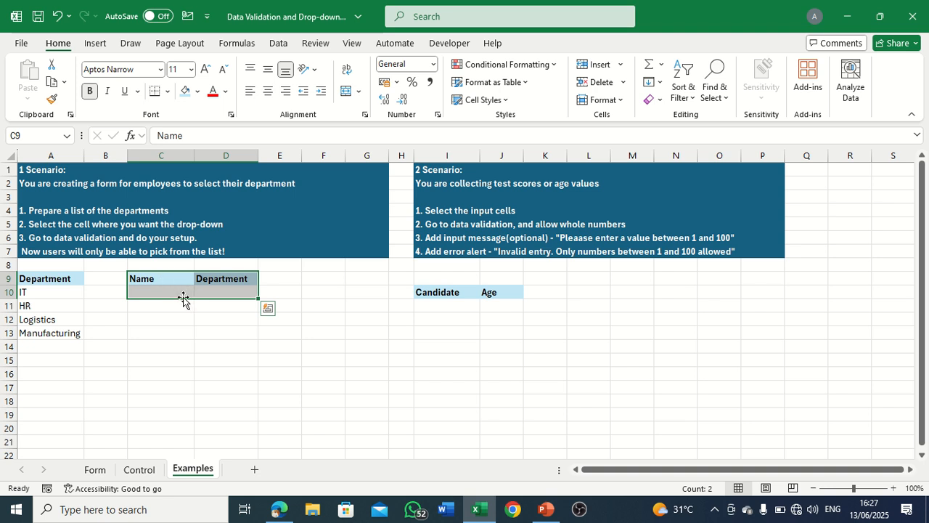
pyautogui.click(236, 336)
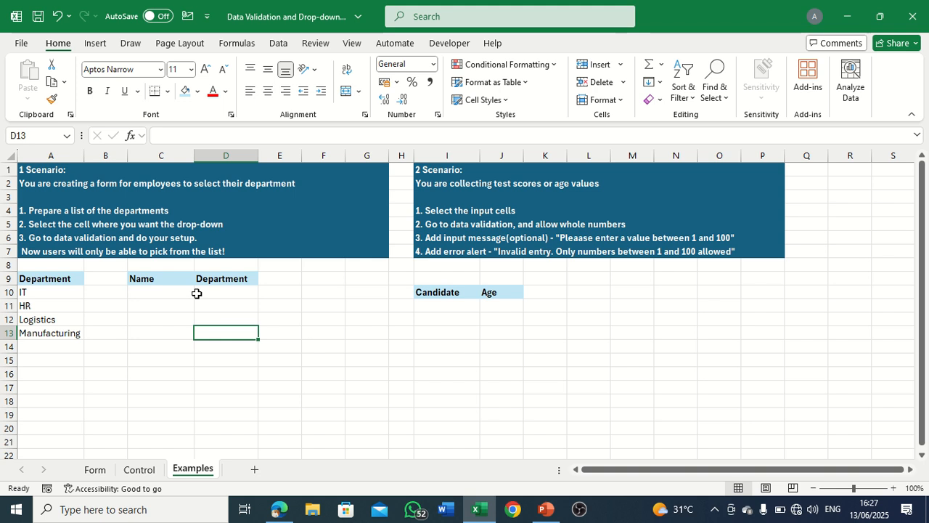
# - Restrict column D from D10 downward to a List validation sourced from =$A$10:$A$13, and open its input message for editing
pyautogui.click(221, 290)
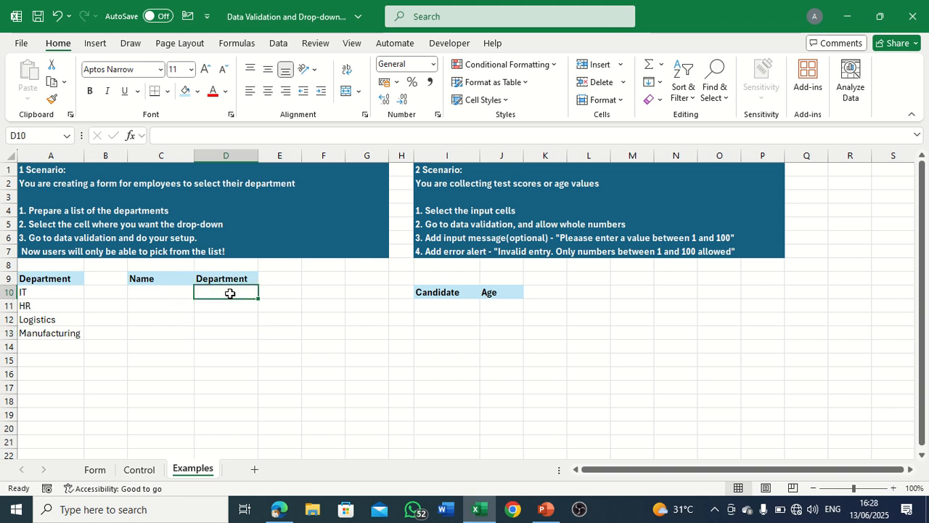
pyautogui.hotkey('ctrl', 'shift', 'Down')
pyautogui.hotkey('ctrl', 'BackSpace')
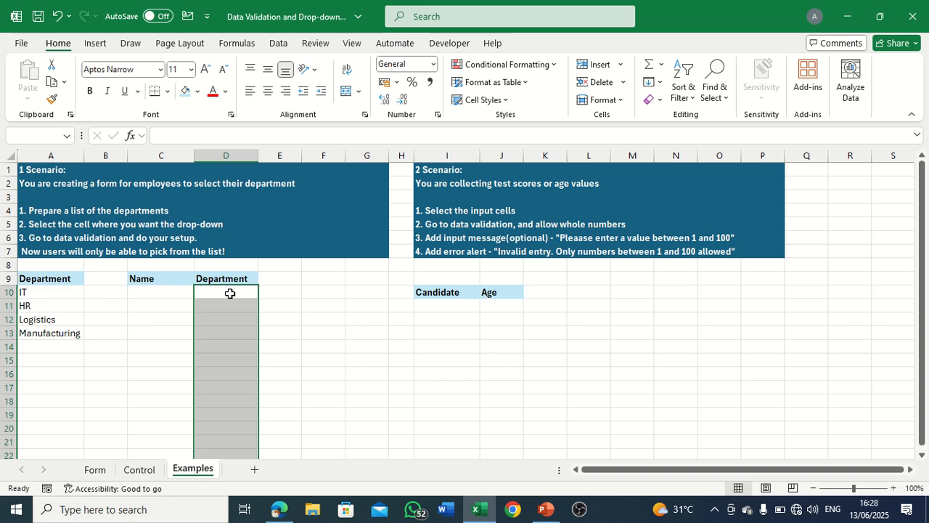
pyautogui.click(276, 45)
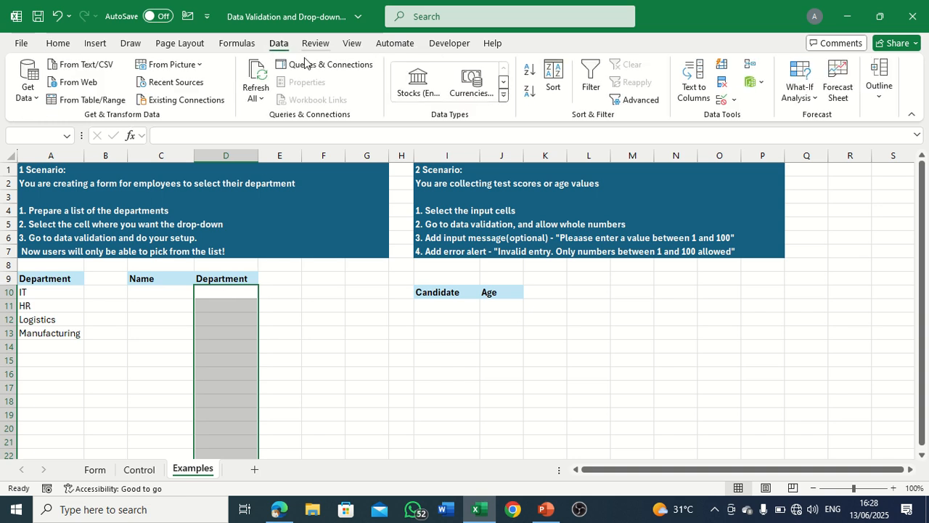
pyautogui.click(727, 99)
pyautogui.click(757, 120)
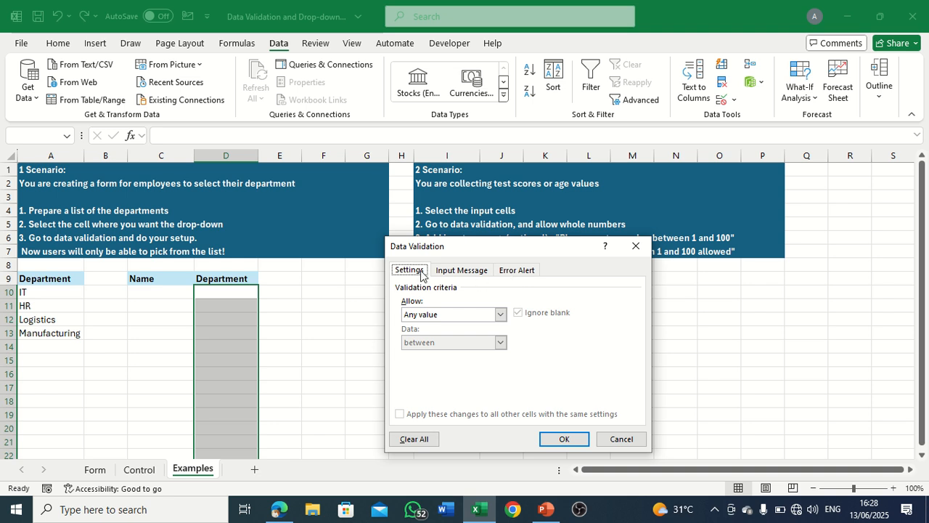
pyautogui.click(499, 315)
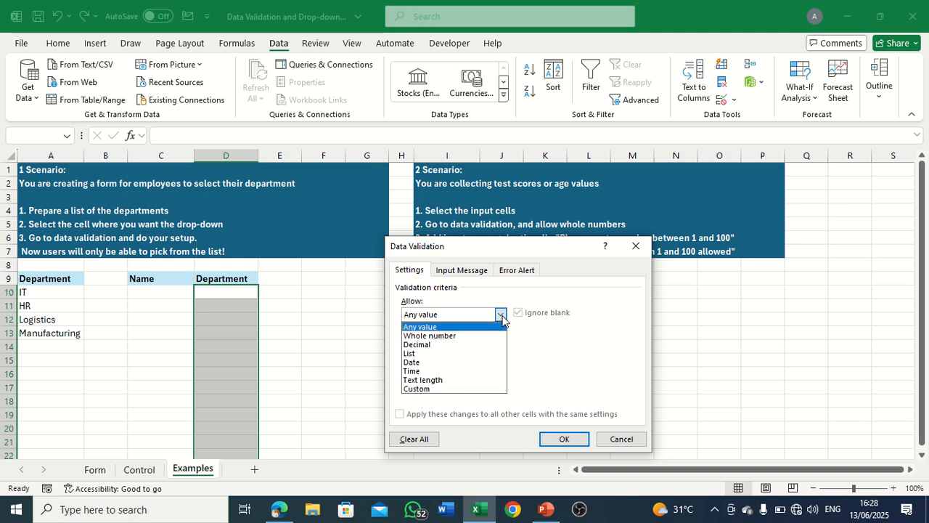
pyautogui.click(494, 354)
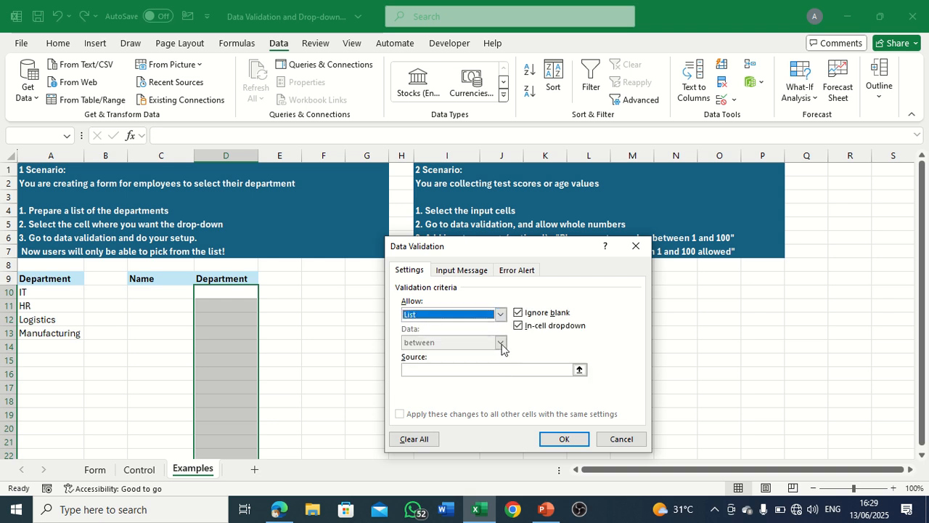
pyautogui.click(452, 368)
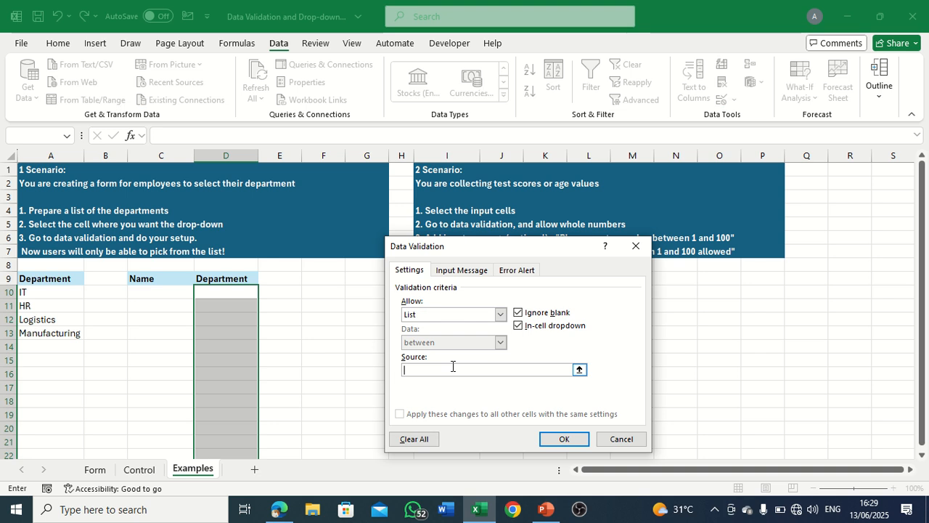
pyautogui.moveTo(56, 296); pyautogui.dragTo(58, 331)
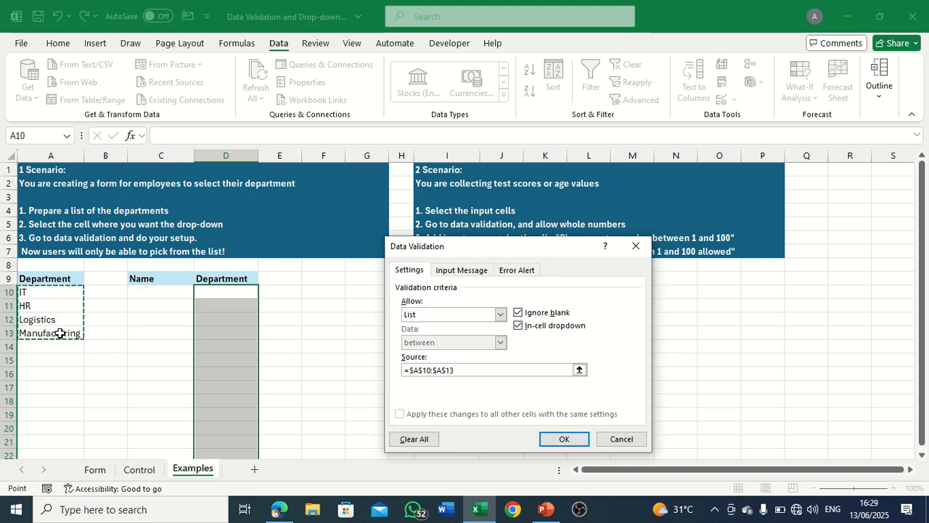
pyautogui.click(479, 276)
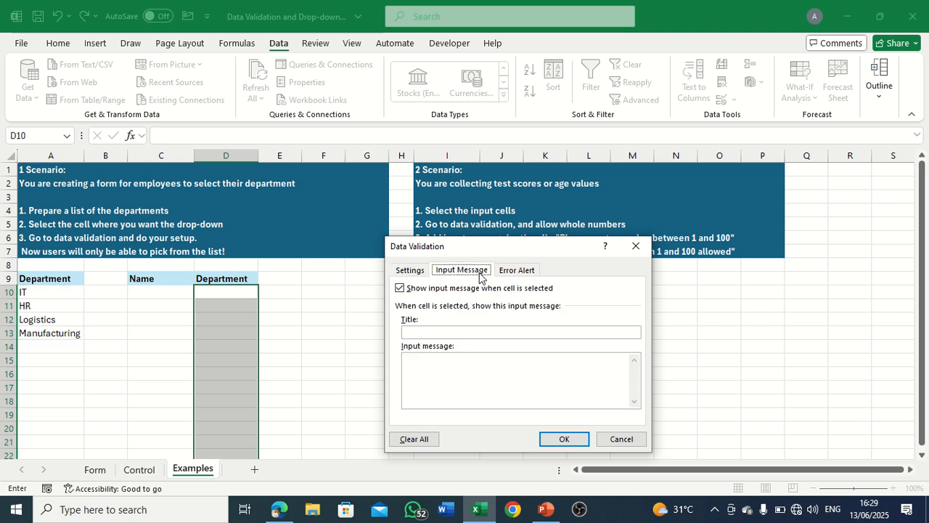
pyautogui.click(473, 364)
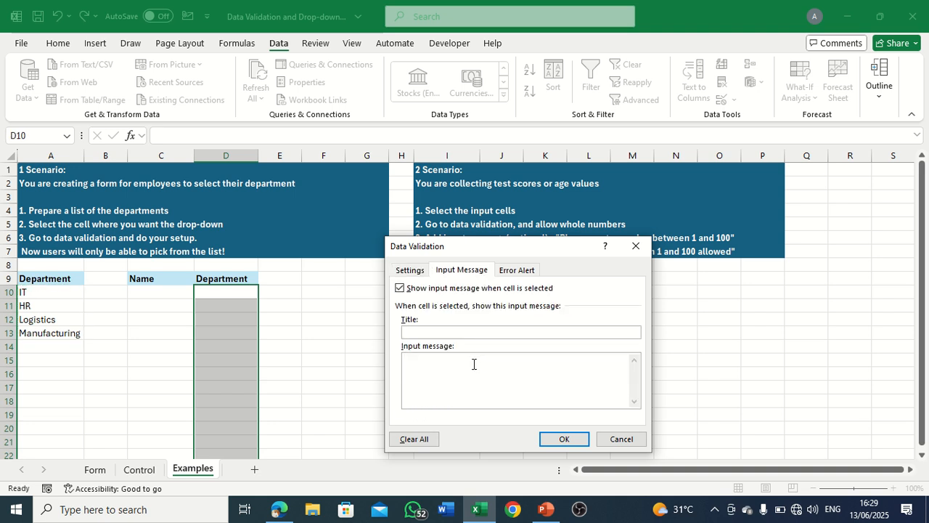
pyautogui.write('Click')
pyautogui.write(' th')
pyautogui.write('e arrow,')
pyautogui.press('BackSpace')
pyautogui.press('BackSpace')
pyautogui.press('BackSpace')
pyautogui.press('BackSpace')
pyautogui.press('BackSpace')
pyautogui.write('dropdown')
pyautogui.press('BackSpace')
pyautogui.press('BackSpace')
pyautogui.press('BackSpace')
pyautogui.press('BackSpace')
pyautogui.press('BackSpace')
pyautogui.press('BackSpace')
pyautogui.press('BackSpace')
pyautogui.press('BackSpace')
pyautogui.press('BackSpace')
pyautogui.press('BackSpace')
pyautogui.press('BackSpace')
pyautogui.press('BackSpace')
pyautogui.press('BackSpace')
pyautogui.press('BackSpace')
pyautogui.press('BackSpace')
pyautogui.press('BackSpace')
pyautogui.press('BackSpace')
pyautogui.press('BackSpace')
# - Set the input message to "Choose your department from the drop-down list!" and open the error alert settings, keeping the Stop style
pyautogui.write('Choose your department from the drop')
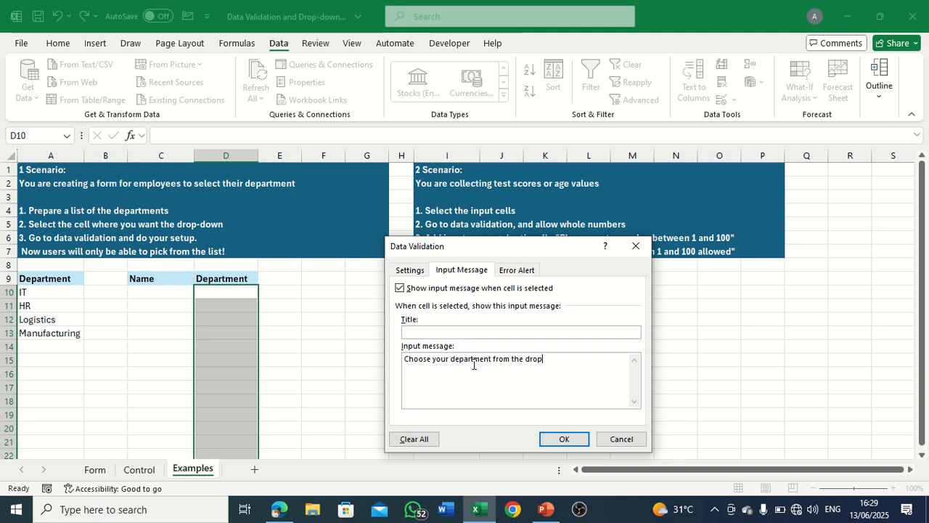
pyautogui.write('-down list!')
pyautogui.click(529, 275)
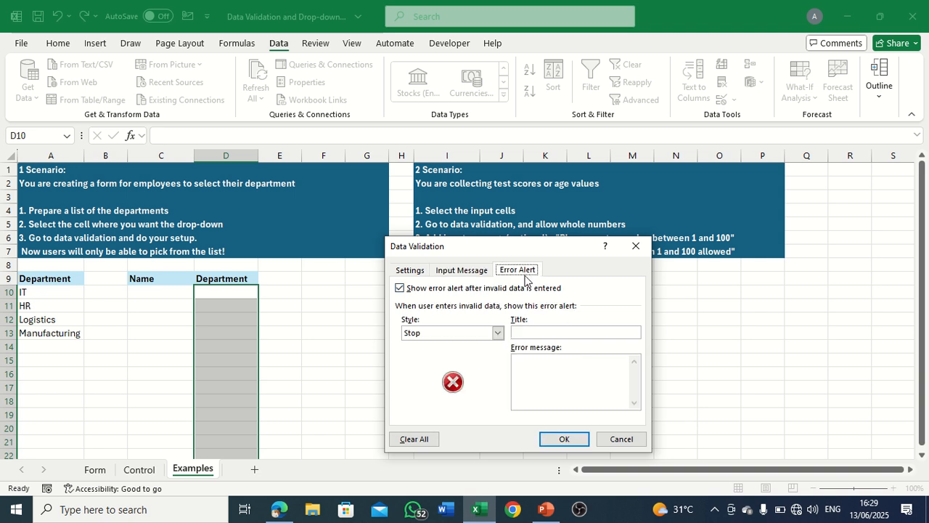
pyautogui.click(558, 400)
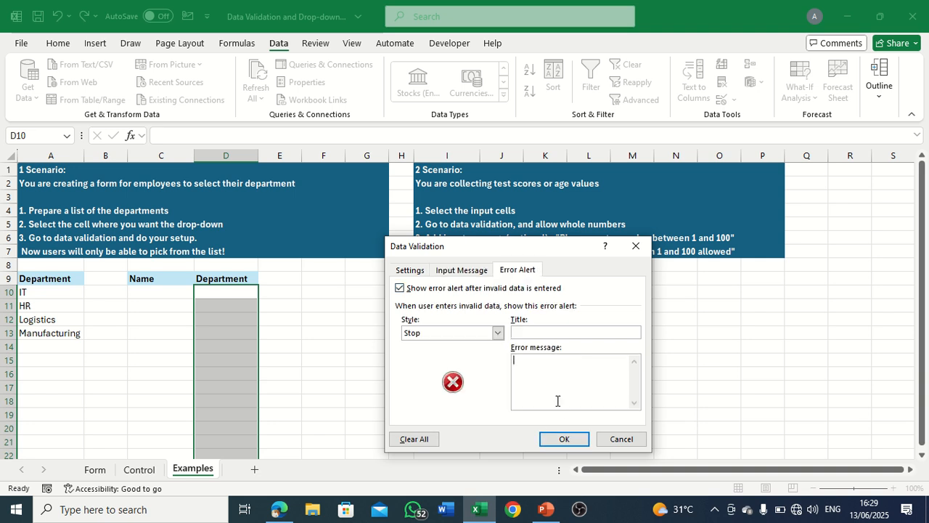
pyautogui.click(497, 333)
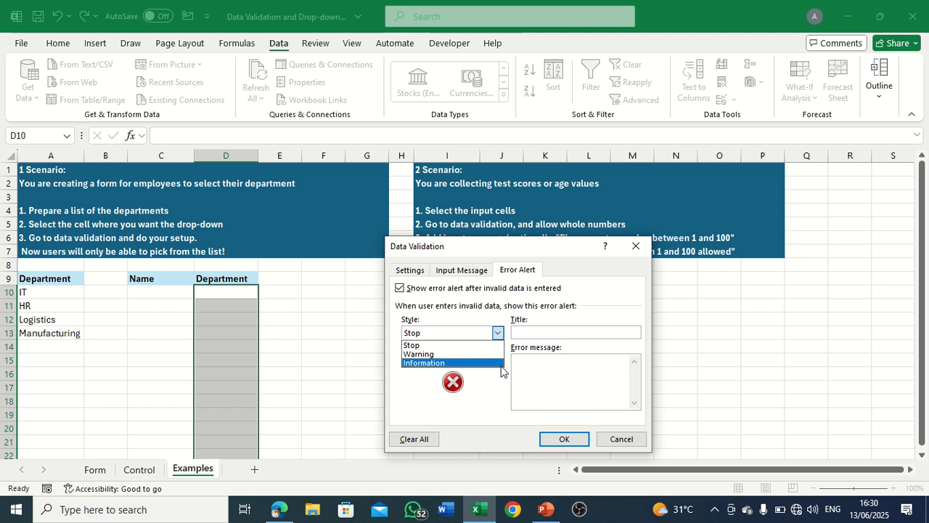
pyautogui.click(550, 369)
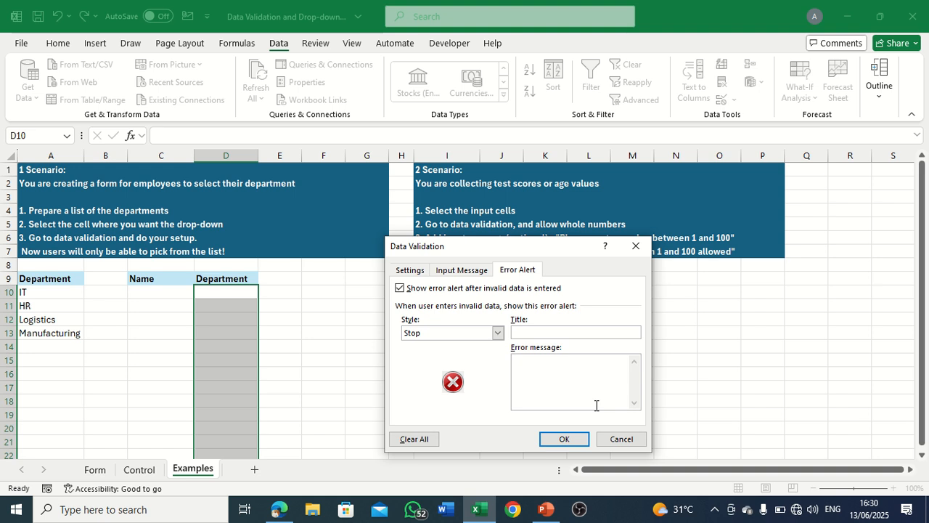
pyautogui.write('Your department')
pyautogui.press('BackSpace')
pyautogui.press('BackSpace')
pyautogui.press('BackSpace')
pyautogui.press('BackSpace')
pyautogui.press('BackSpace')
pyautogui.press('BackSpace')
pyautogui.press('BackSpace')
pyautogui.press('BackSpace')
pyautogui.press('BackSpace')
pyautogui.press('BackSpace')
pyautogui.press('BackSpace')
pyautogui.press('BackSpace')
pyautogui.press('BackSpace')
pyautogui.press('BackSpace')
# - Set the error message to "Wrong input!" and apply the validation to the Department cells
pyautogui.write('Wri')
pyautogui.press('BackSpace')
pyautogui.write('on')
pyautogui.write('g depar')
pyautogui.write('tment')
pyautogui.press('BackSpace')
pyautogui.press('BackSpace')
pyautogui.press('BackSpace')
pyautogui.press('BackSpace')
pyautogui.press('BackSpace')
pyautogui.press('BackSpace')
pyautogui.press('BackSpace')
pyautogui.press('BackSpace')
pyautogui.press('BackSpace')
pyautogui.write('input!')
pyautogui.click(562, 439)
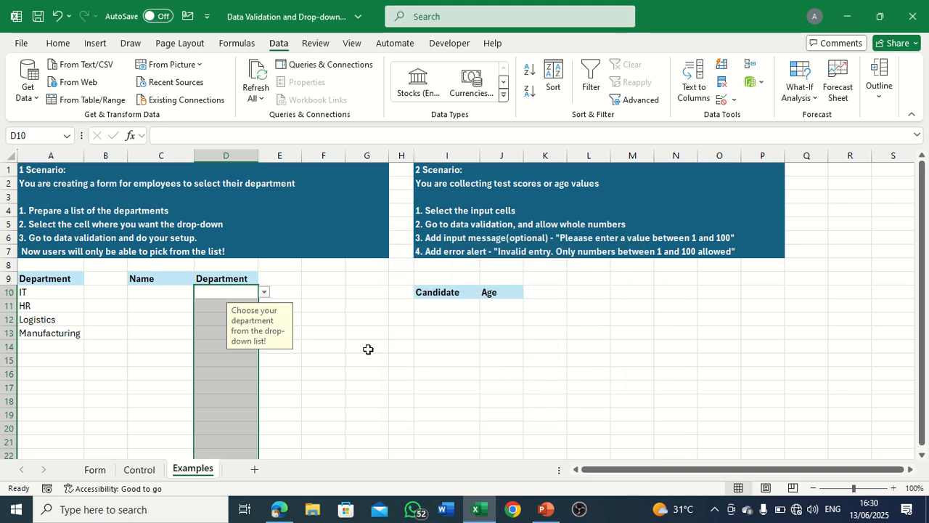
# - Enter the first employee's full name in cell C10 under the Name heading
pyautogui.click(189, 293)
pyautogui.click(176, 345)
pyautogui.click(170, 294)
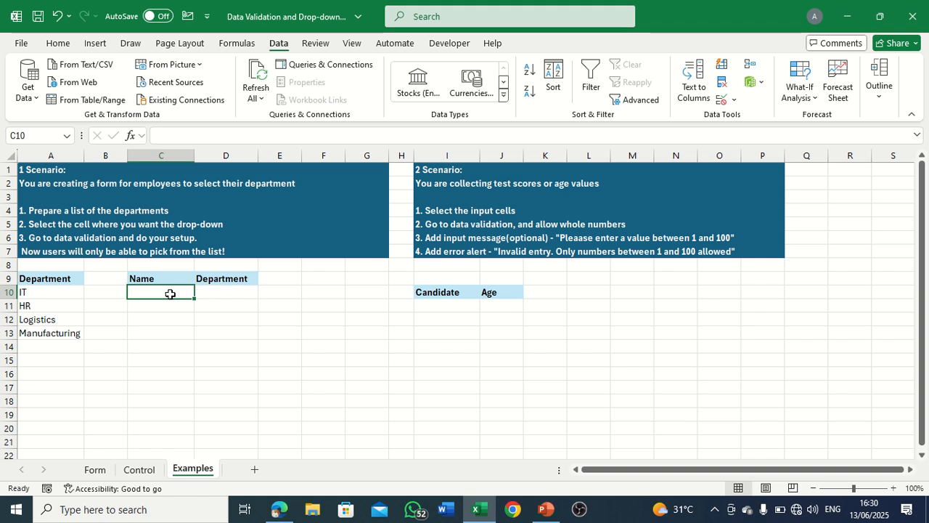
pyautogui.write('John')
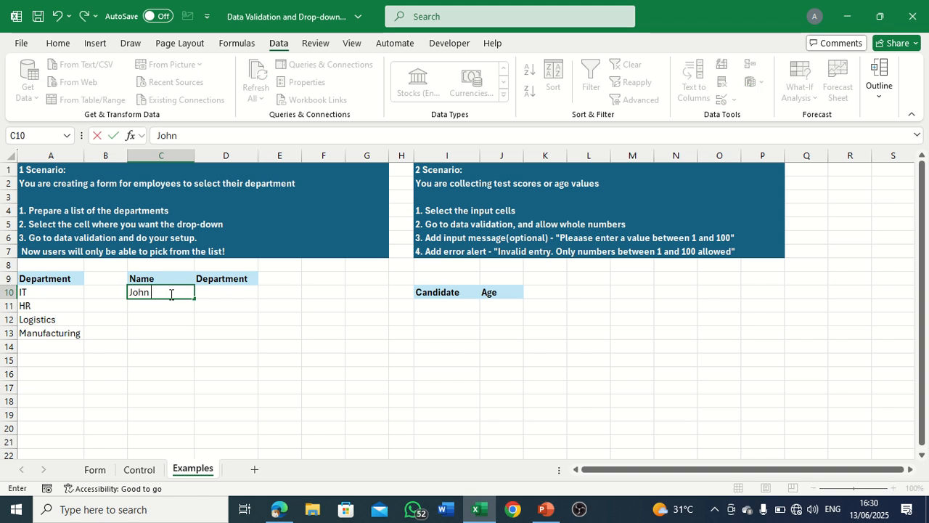
pyautogui.write(' jOSHUA')
pyautogui.press('BackSpace')
pyautogui.press('BackSpace')
pyautogui.press('BackSpace')
pyautogui.press('BackSpace')
pyautogui.press('BackSpace')
pyautogui.press('BackSpace')
pyautogui.write('Joshua')
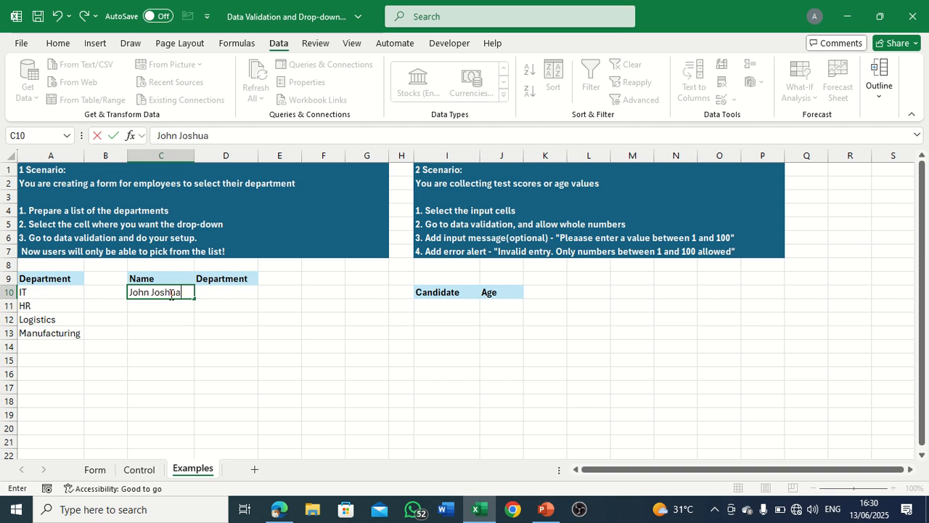
# - Choose Logistics from the drop-down list in D10 as the first employee's department
pyautogui.click(220, 291)
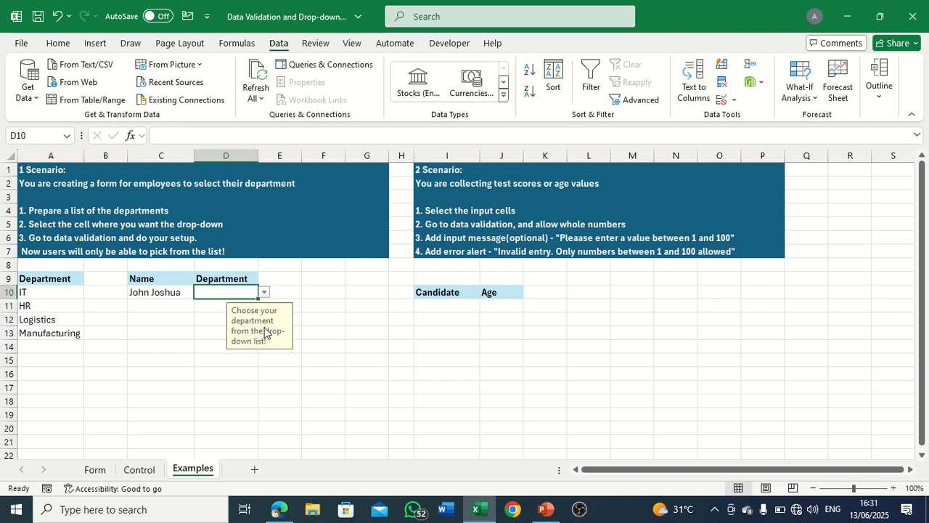
pyautogui.click(265, 293)
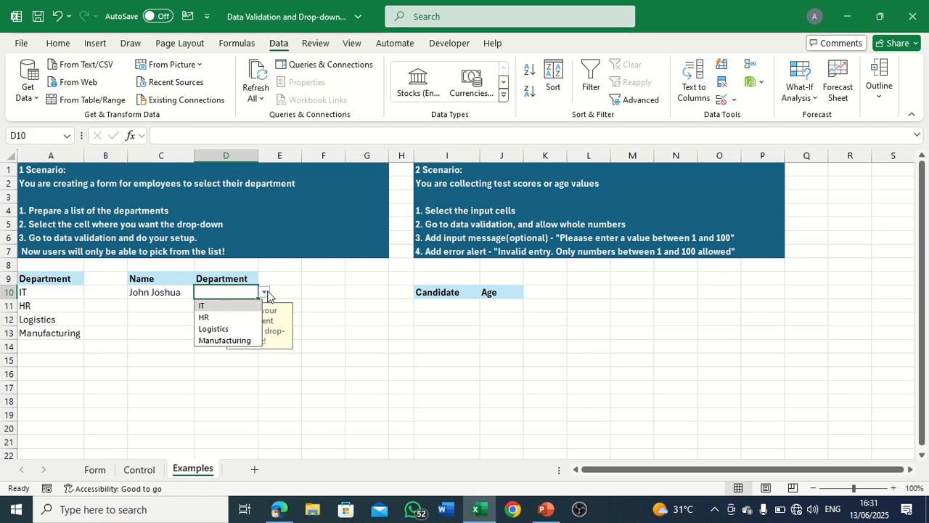
pyautogui.click(247, 329)
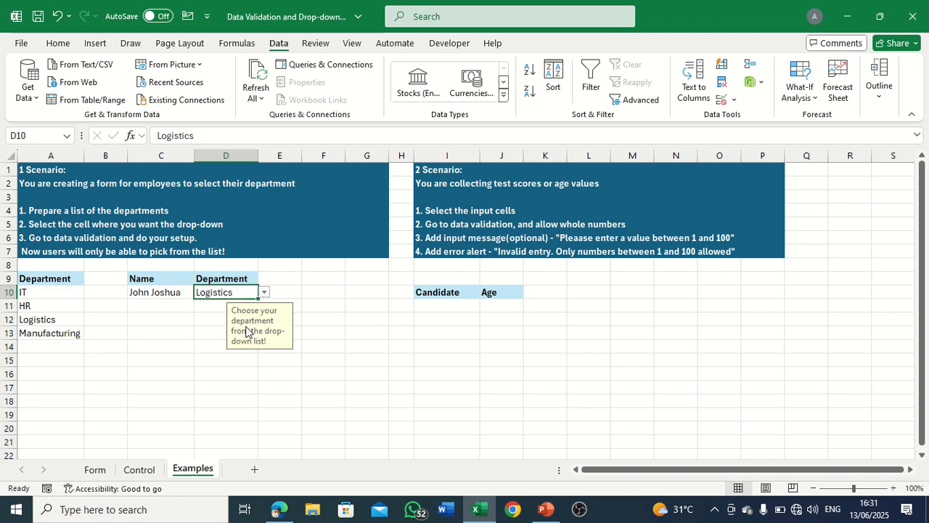
# - Enter the second employee's full name in cell C11
pyautogui.click(157, 309)
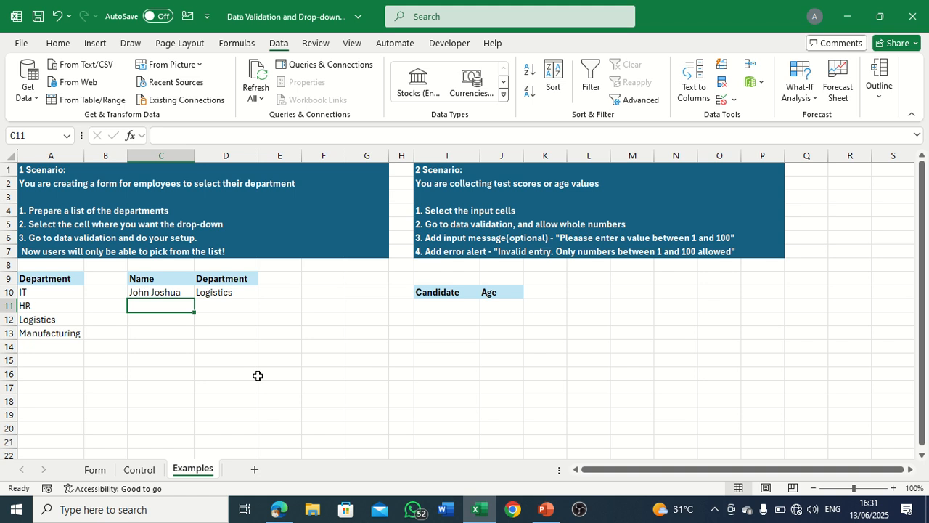
pyautogui.write('Mirabel')
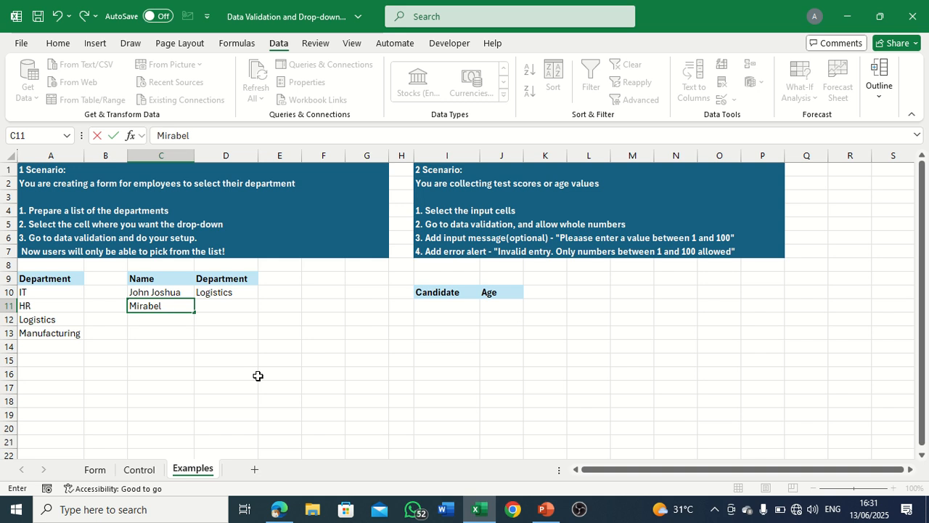
pyautogui.write(' Haruna')
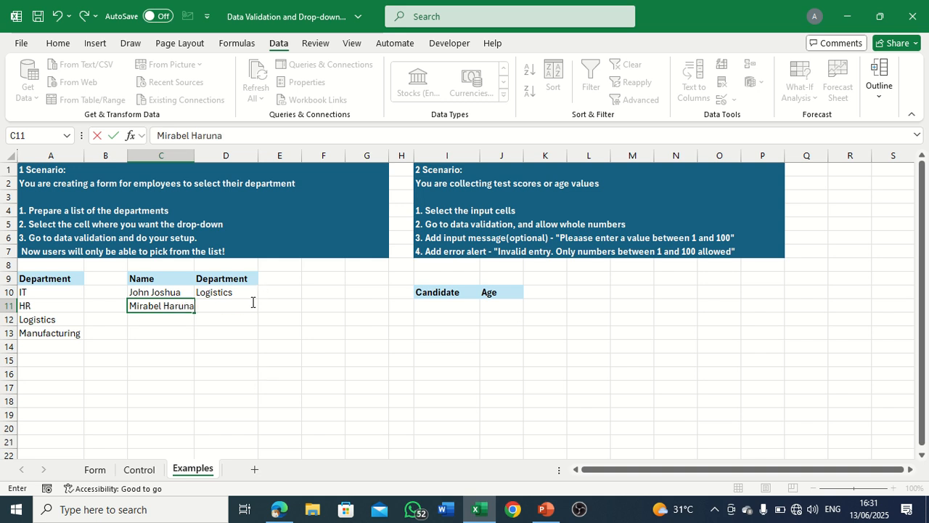
# - Choose Manufacturing from the drop-down list in D11 as the second employee's department
pyautogui.press('F2')
pyautogui.click(232, 344)
pyautogui.click(239, 307)
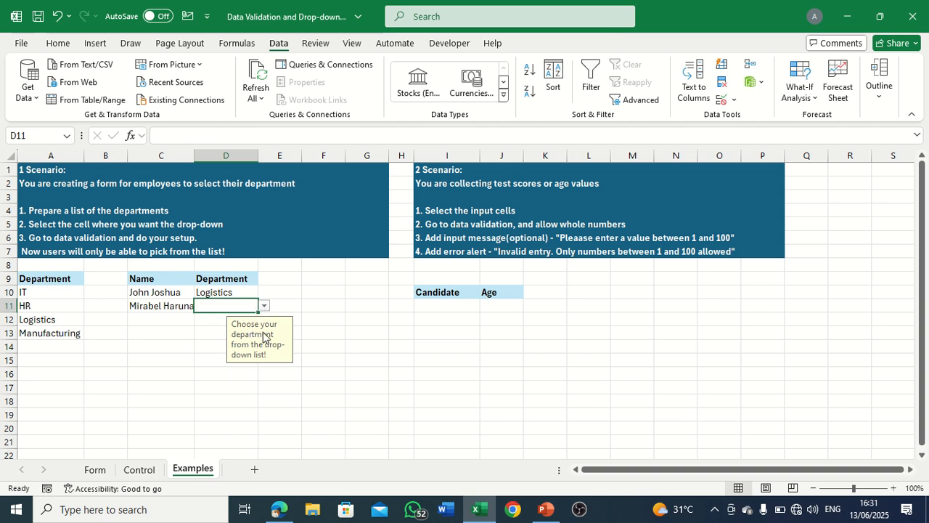
pyautogui.click(265, 307)
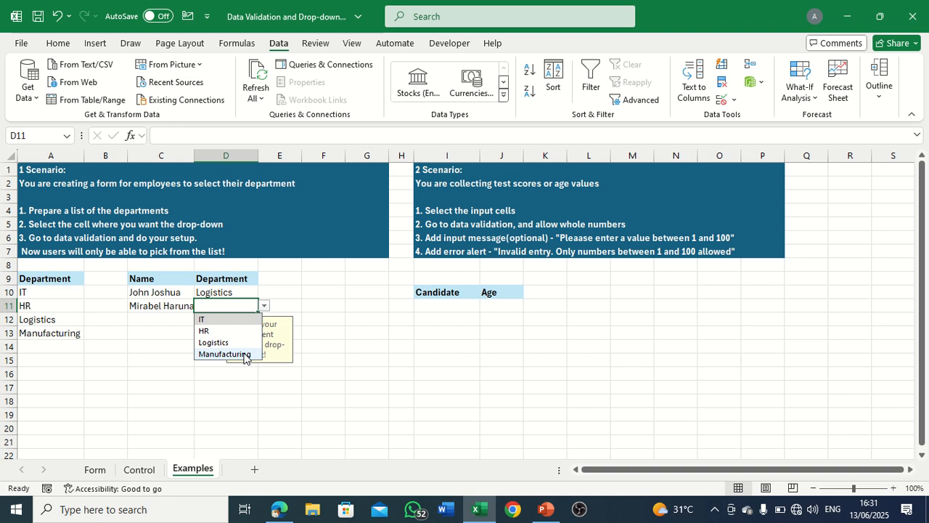
pyautogui.click(244, 354)
pyautogui.click(242, 373)
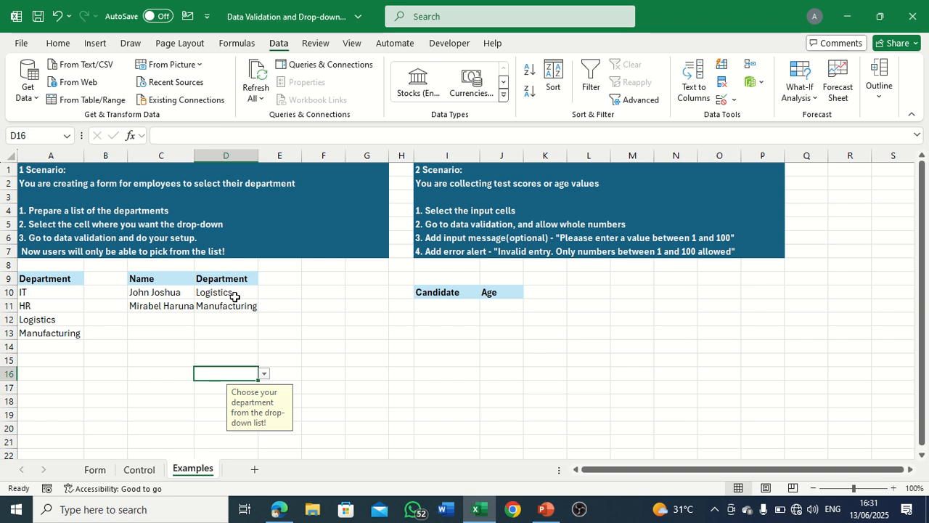
# - Select all cells under the Age heading, from J11 down to the last row of the sheet
pyautogui.click(448, 329)
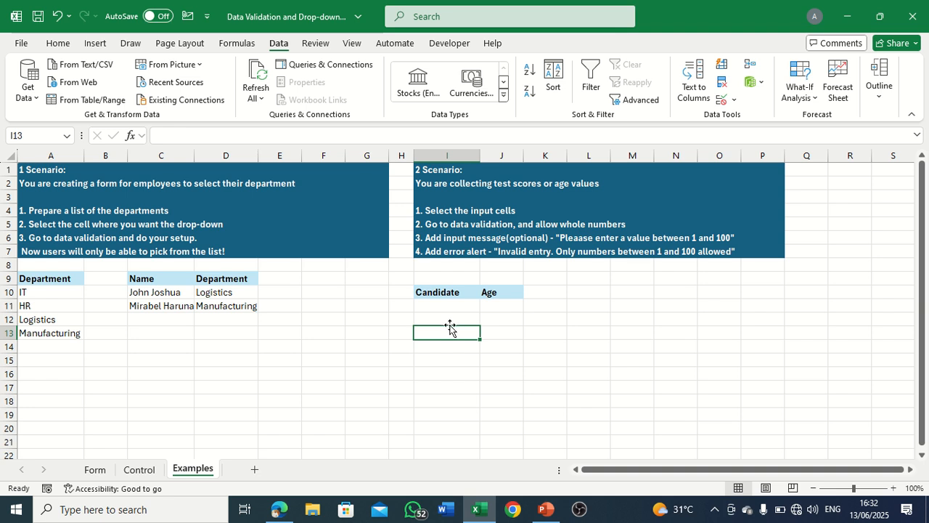
pyautogui.click(455, 305)
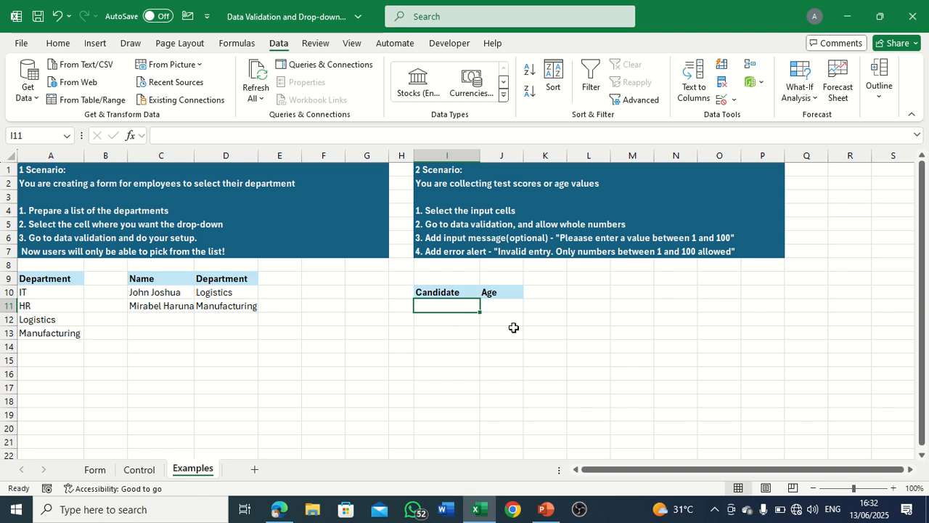
pyautogui.click(517, 308)
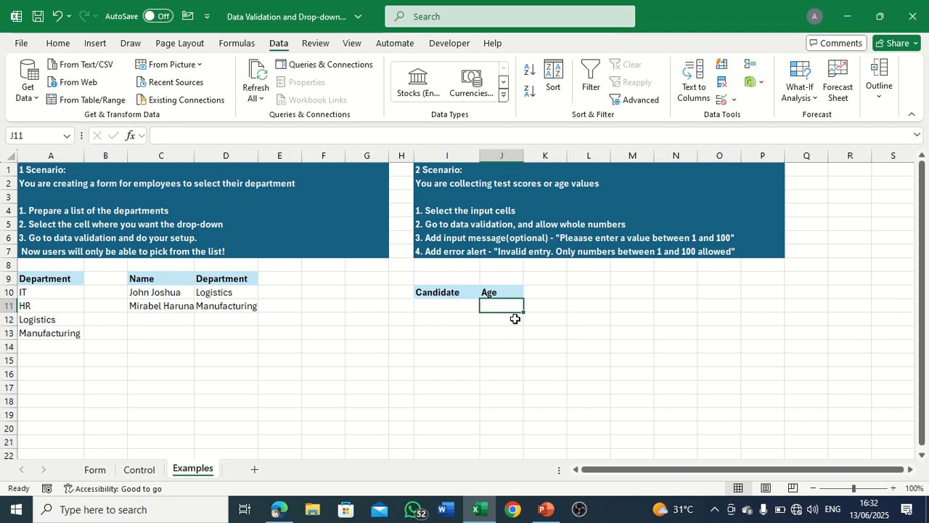
pyautogui.scroll(-3, 514, 318)
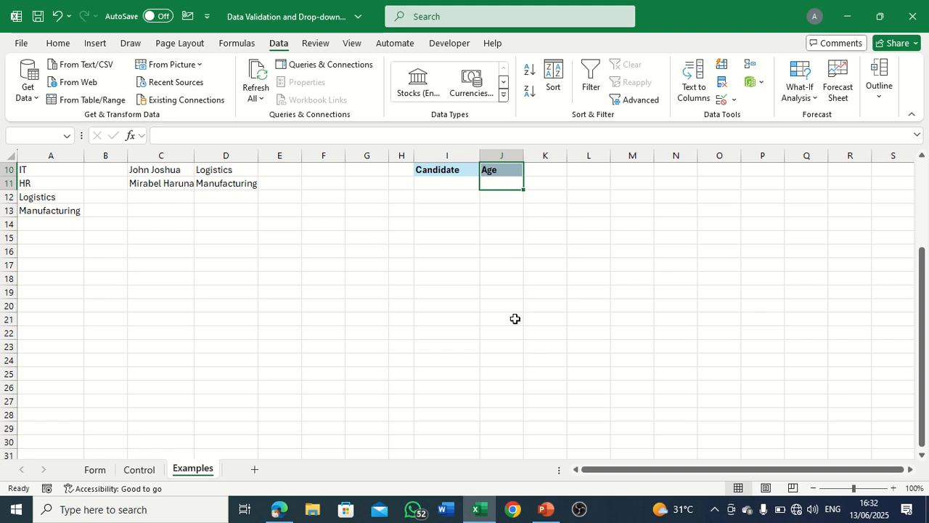
pyautogui.click(498, 182)
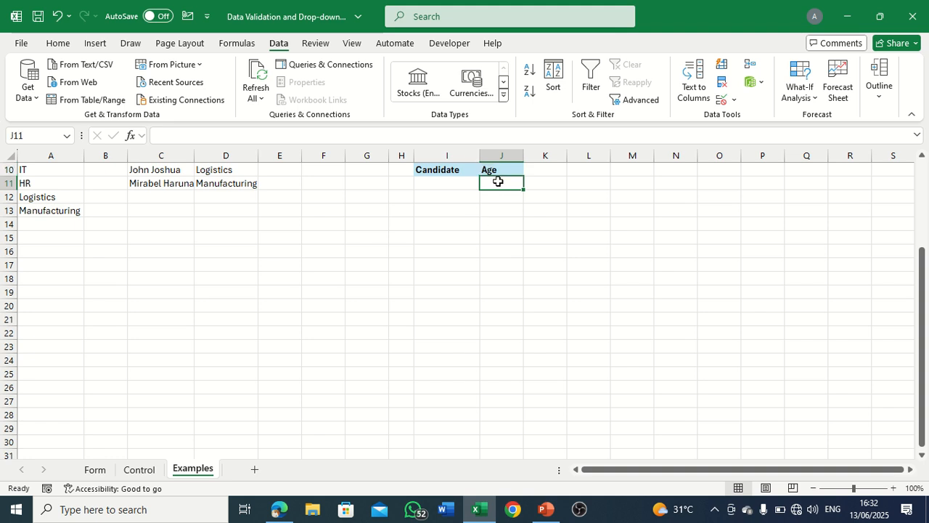
pyautogui.hotkey('ctrl', 'shift', 'Down')
pyautogui.hotkey('ctrl', 'shift', 'Up')
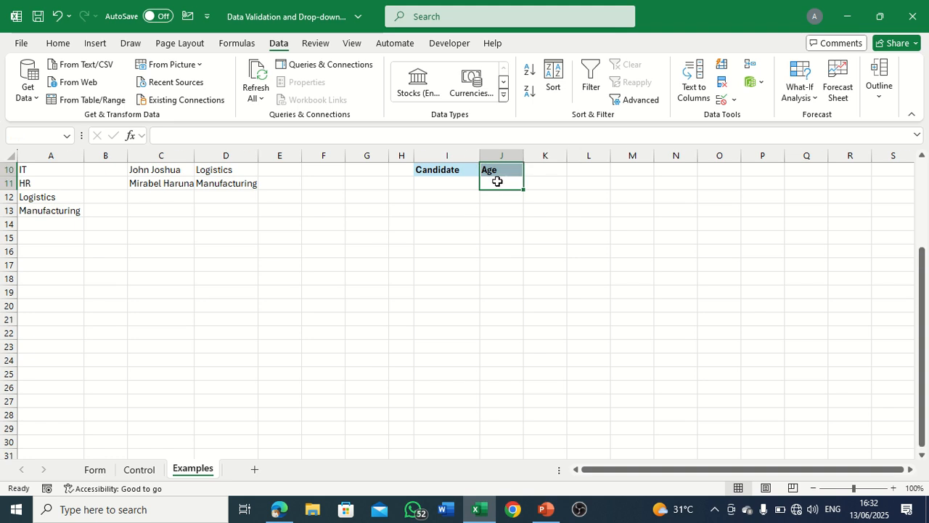
pyautogui.click(497, 181)
pyautogui.hotkey('ctrl', 'shift', 'Down')
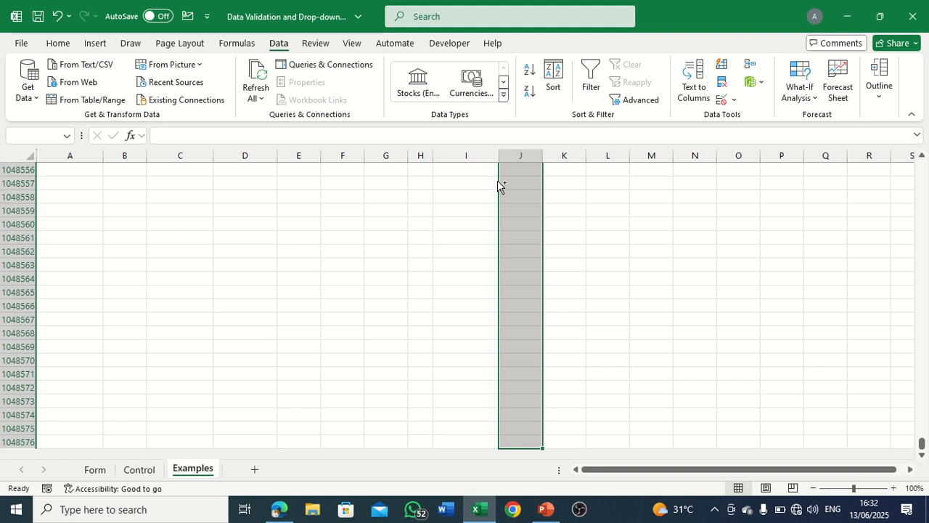
pyautogui.hotkey('ctrl', 'BackSpace')
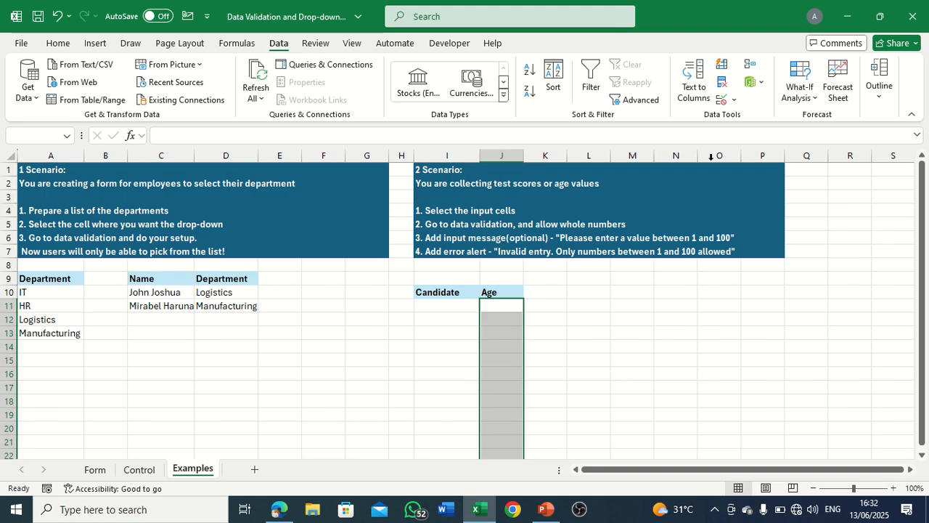
# - Start a data validation rule for the selected Age cells that allows only whole numbers
pyautogui.click(731, 101)
pyautogui.click(739, 117)
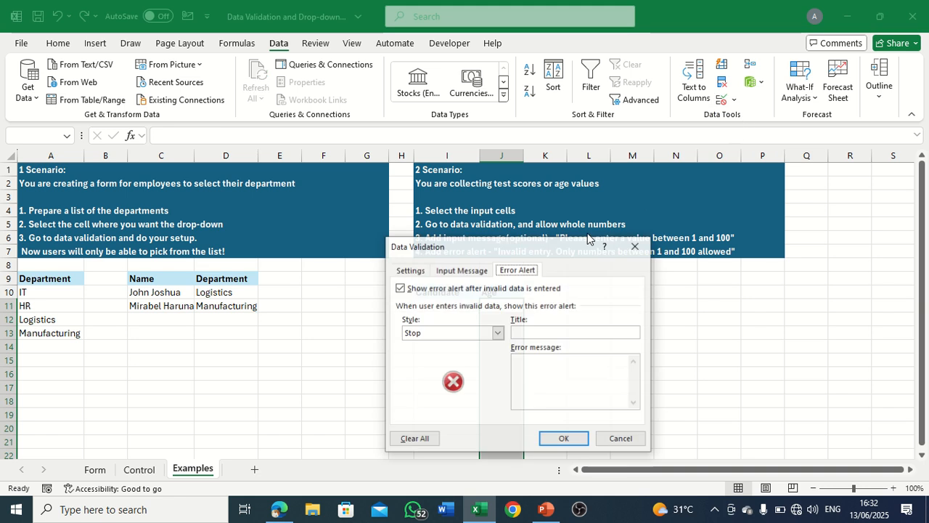
pyautogui.click(410, 270)
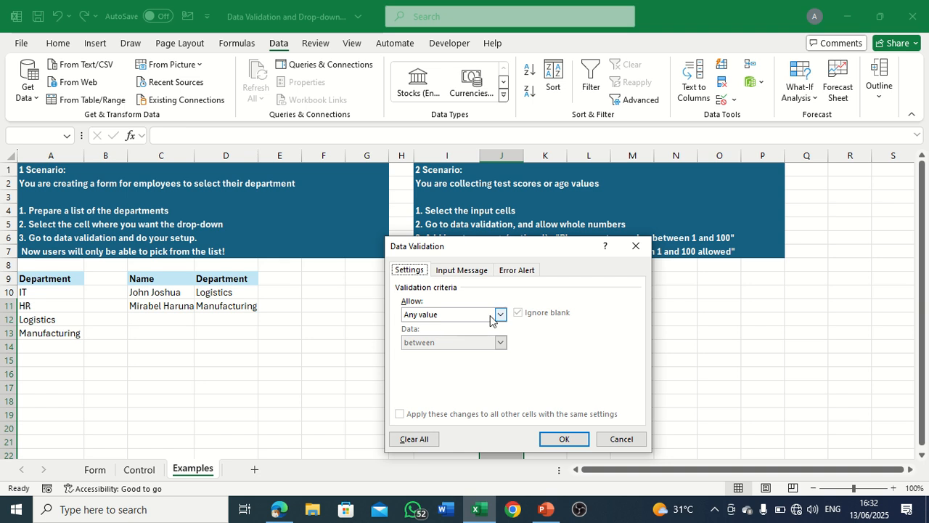
pyautogui.click(499, 314)
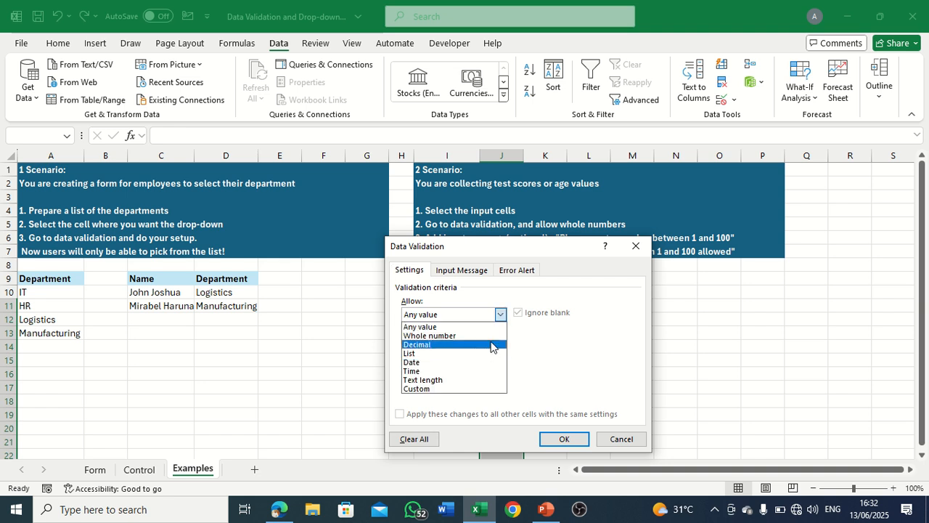
pyautogui.click(493, 335)
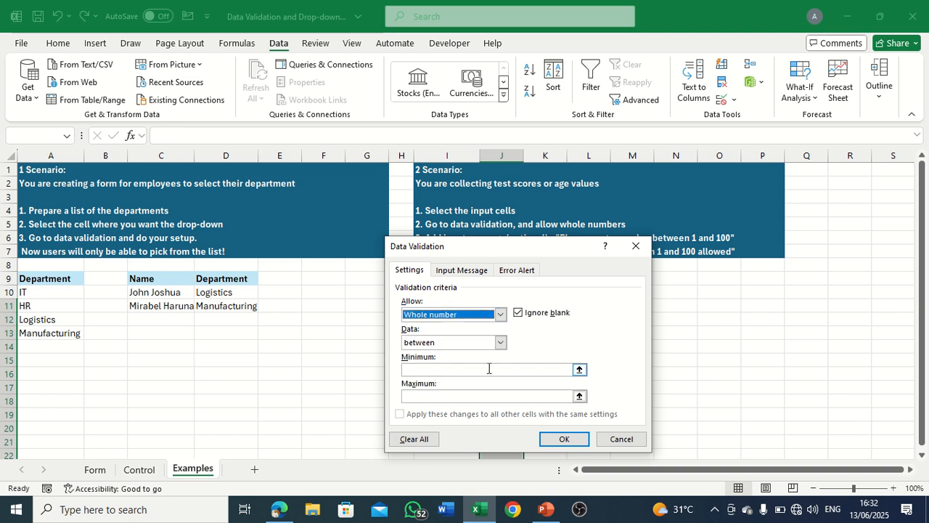
# - Limit the allowed whole numbers to a minimum of 30 and a maximum of 40
pyautogui.click(489, 369)
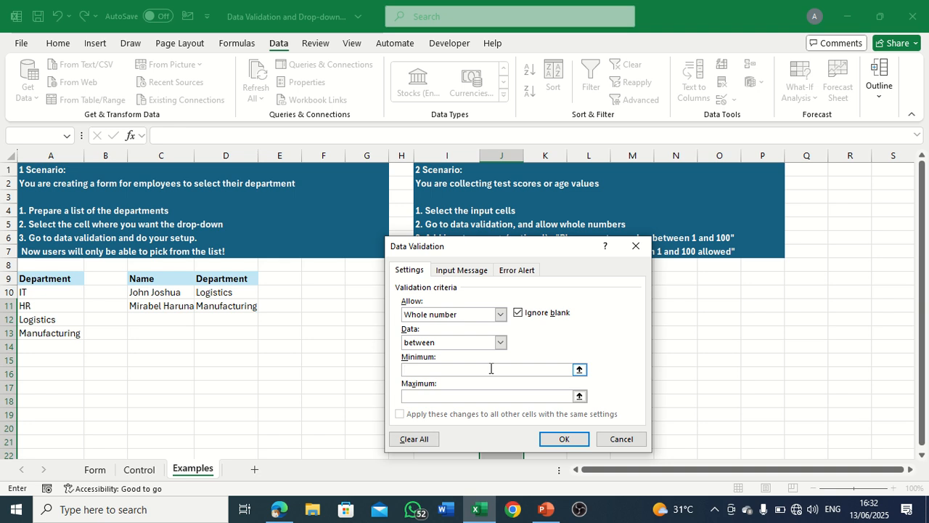
pyautogui.write('20')
pyautogui.click(477, 395)
pyautogui.doubleClick(477, 370)
pyautogui.press('BackSpace')
pyautogui.write('30')
pyautogui.click(481, 395)
pyautogui.write('40')
# - Set the input message of the Age validation to "Input your age!"
pyautogui.click(461, 271)
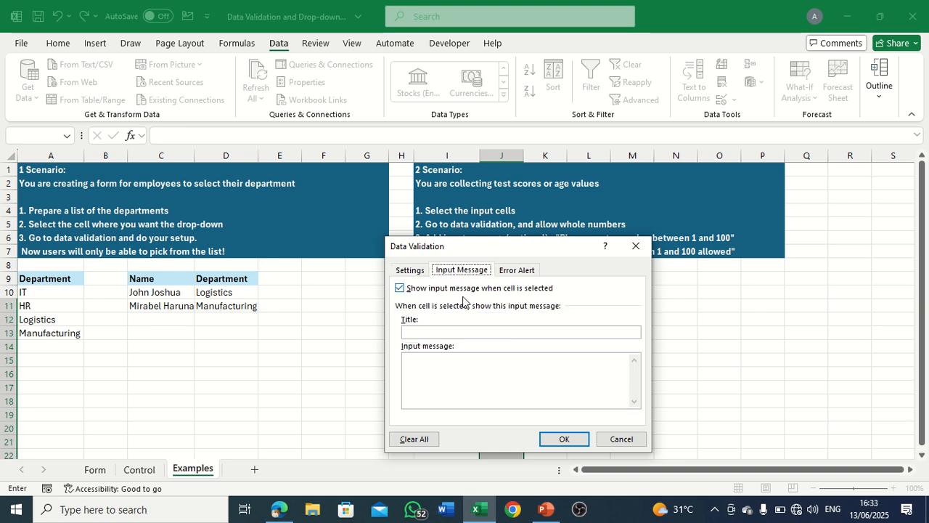
pyautogui.click(482, 387)
pyautogui.write('Input ')
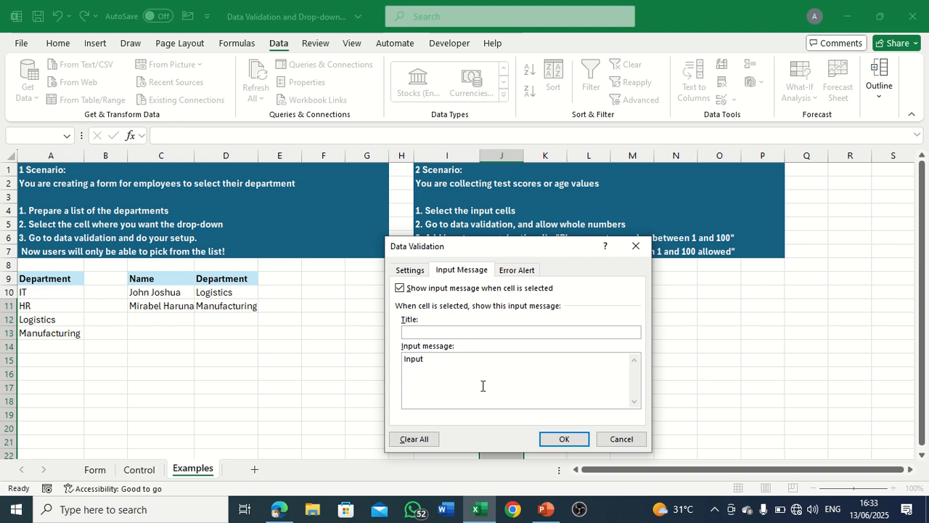
pyautogui.write('your age !')
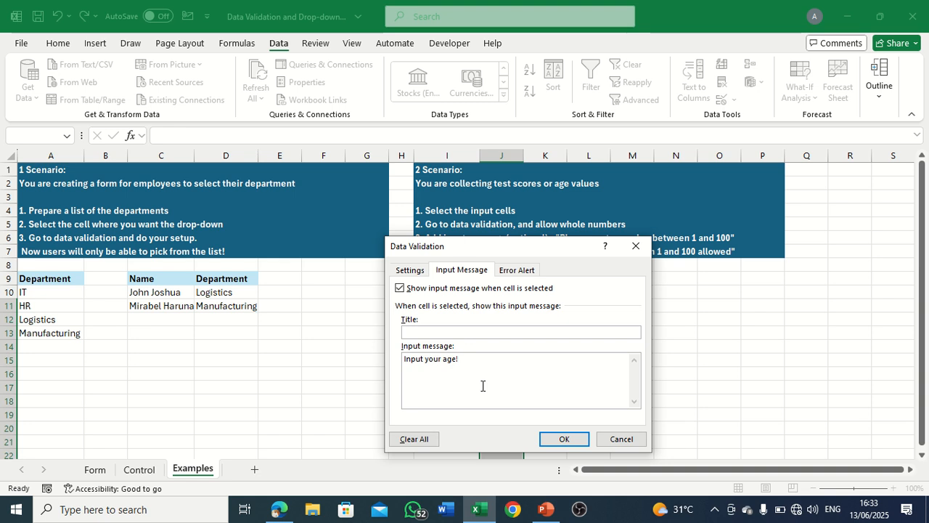
# - Set the error message to "Invalid Input!" and apply the validation to the Age cells
pyautogui.click(517, 270)
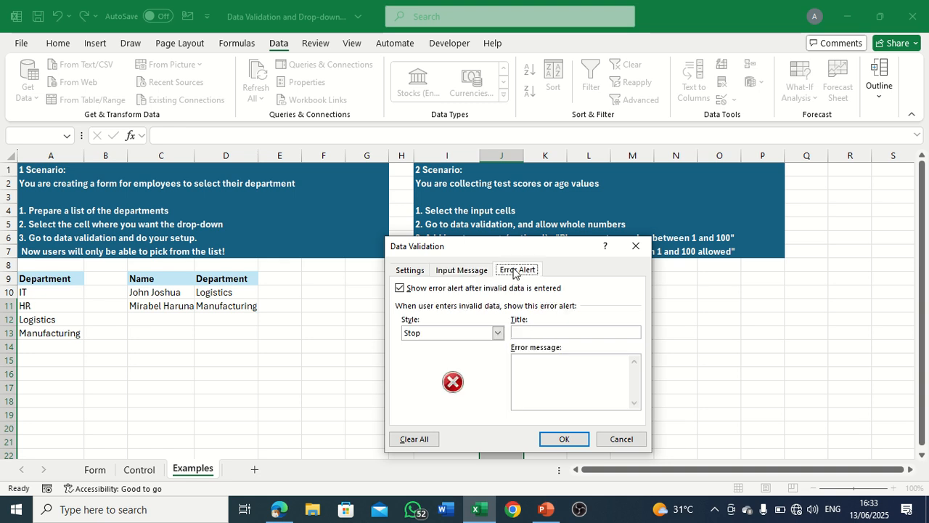
pyautogui.click(559, 379)
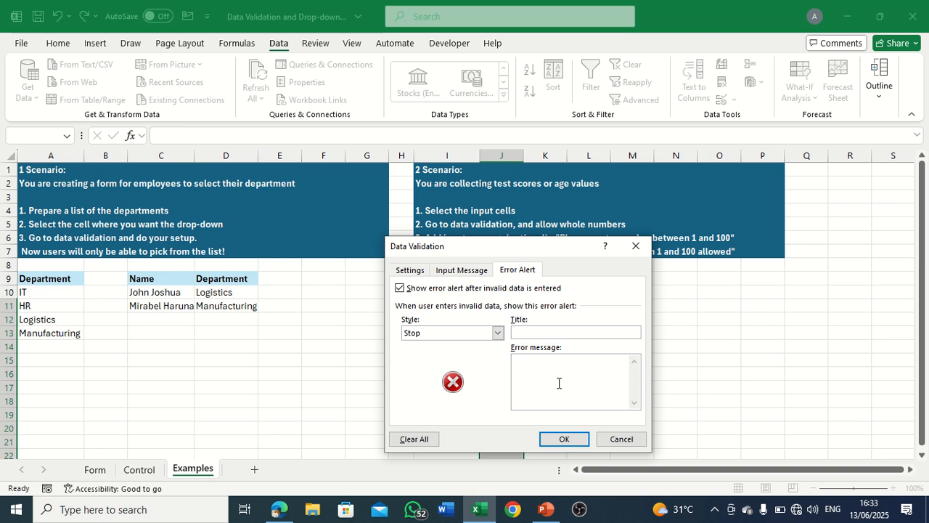
pyautogui.write('Invalid Input!')
pyautogui.click(564, 439)
# - Enter the first candidate's full name in cell I11 under the Candidate heading
pyautogui.click(441, 307)
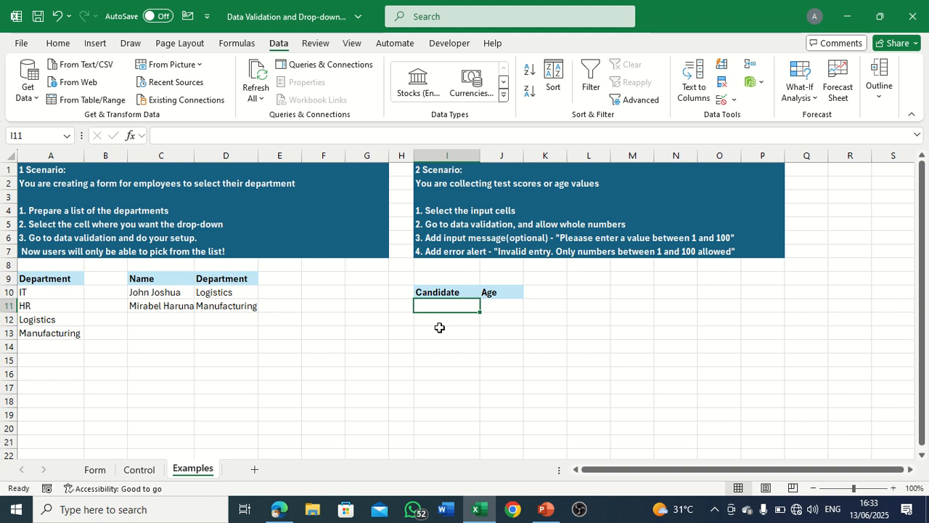
pyautogui.write('Musa')
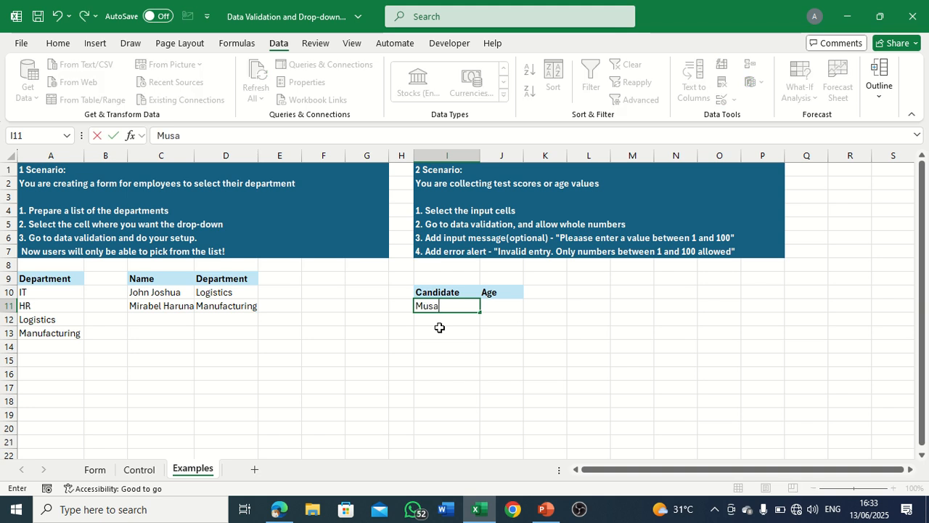
pyautogui.write(' Yusuf')
pyautogui.press('Tab')
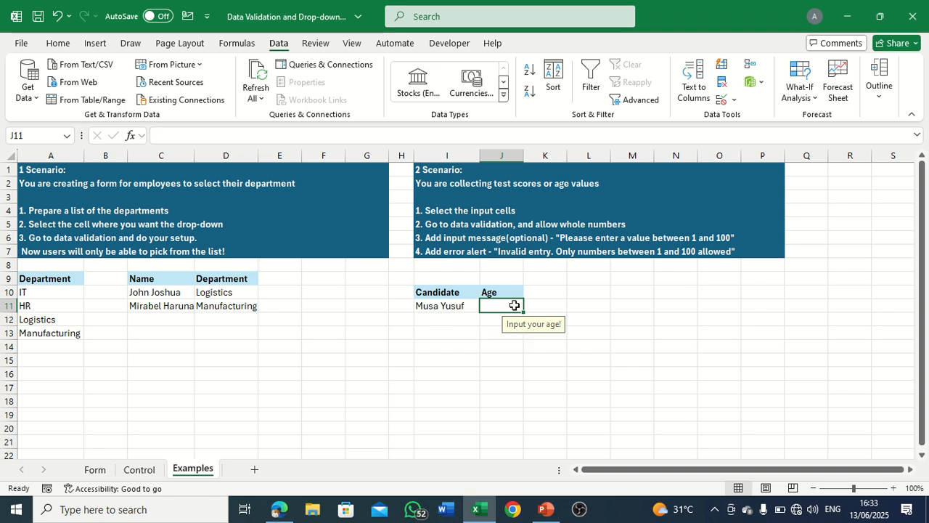
# - Test the age validation by trying to enter 19 in J11, and cancel the entry
pyautogui.write('19')
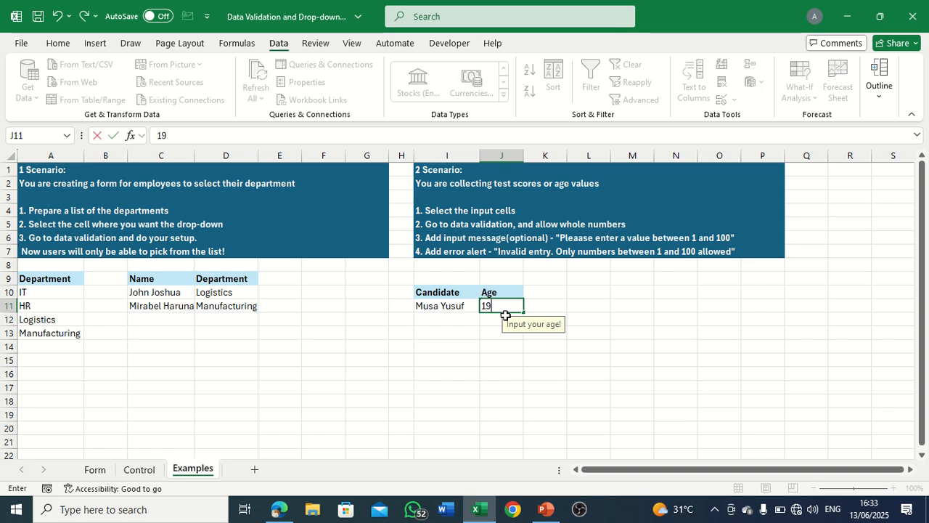
pyautogui.press('Return')
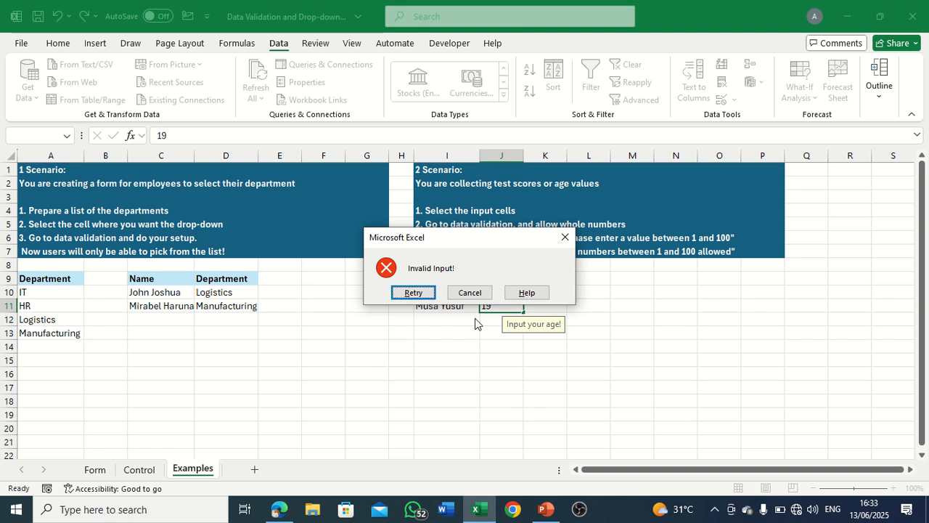
pyautogui.click(475, 295)
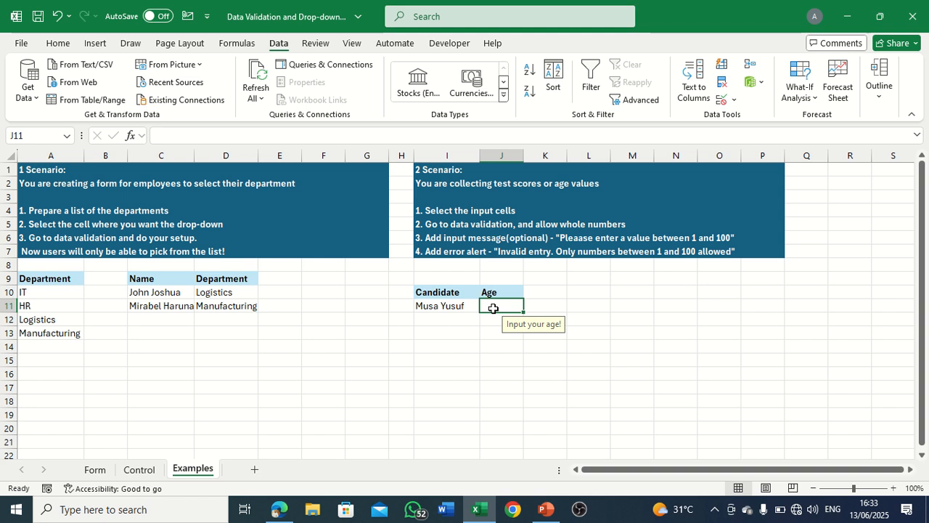
# - Enter 30 in J11 as the first candidate's age
pyautogui.write('30')
pyautogui.press('Return')
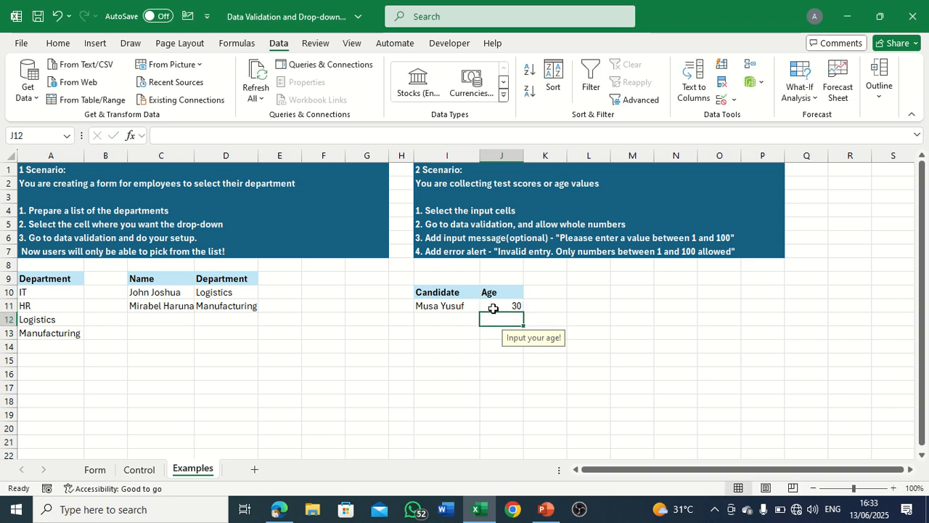
# - Enter the second candidate's full name in I12 and the age 40 in J12
pyautogui.click(455, 323)
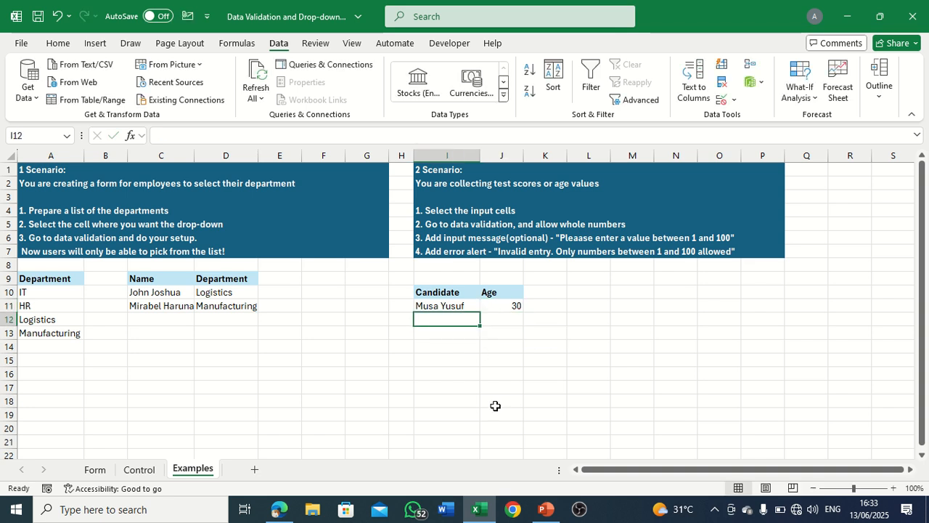
pyautogui.write('Jo')
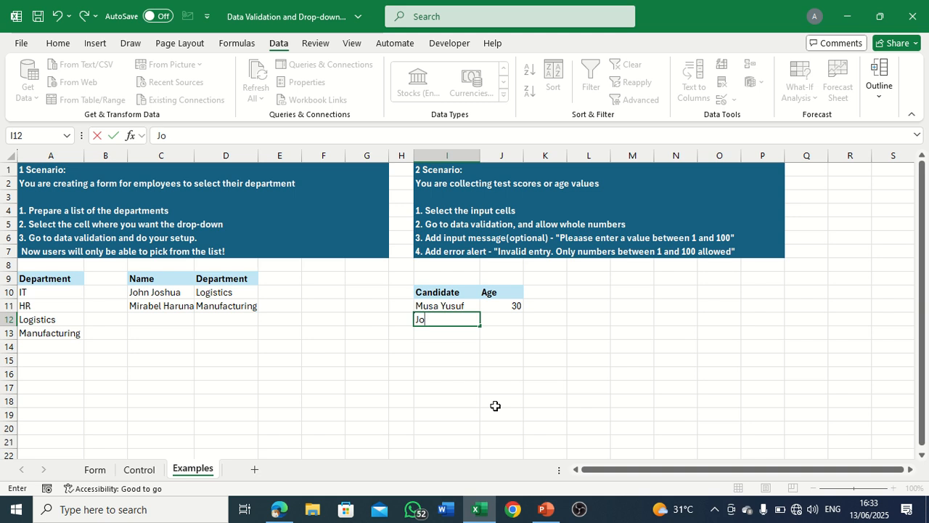
pyautogui.write('shua Davi')
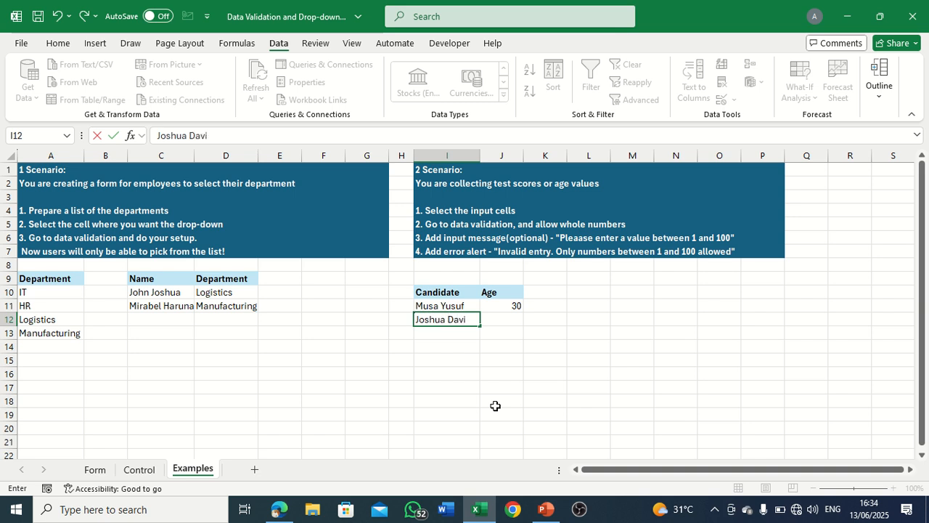
pyautogui.write('d')
pyautogui.press('Tab')
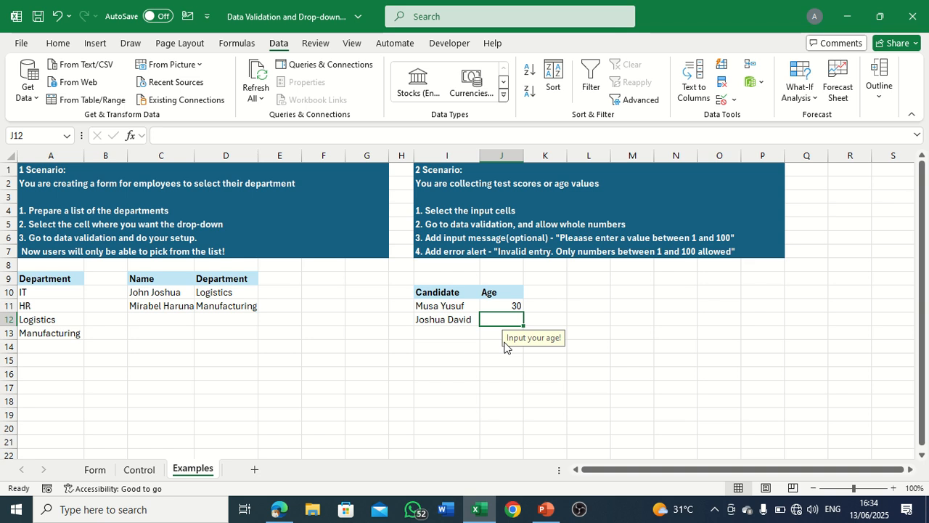
pyautogui.write('40')
pyautogui.press('Return')
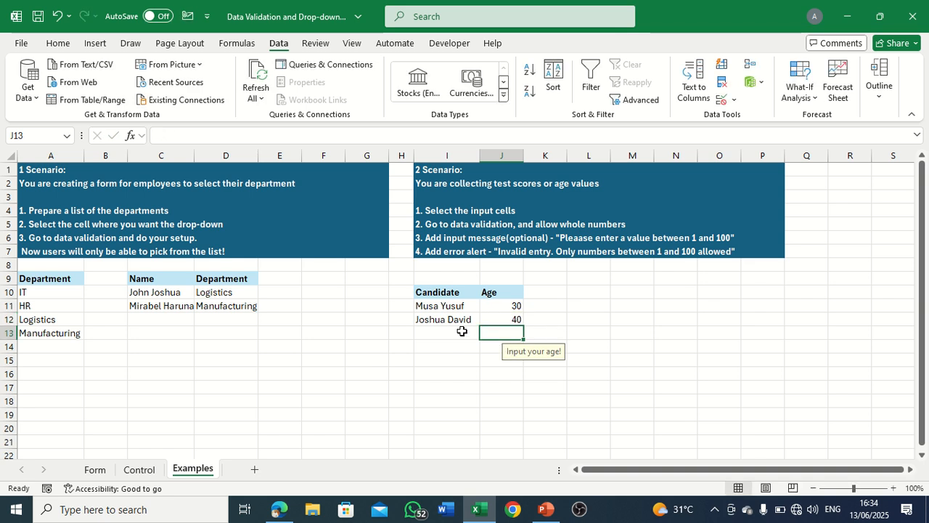
# - Enter the third candidate's full name in cell I13 under the Candidate heading
pyautogui.click(461, 330)
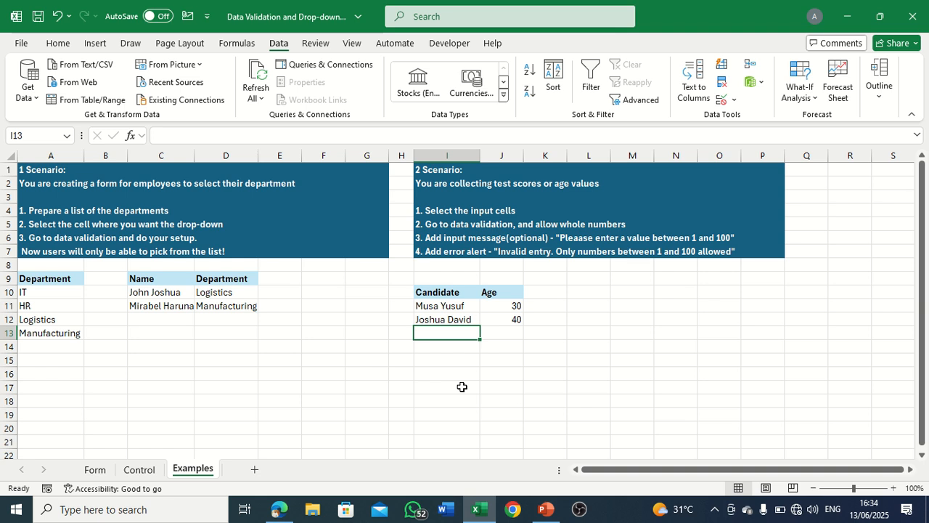
pyautogui.write('David')
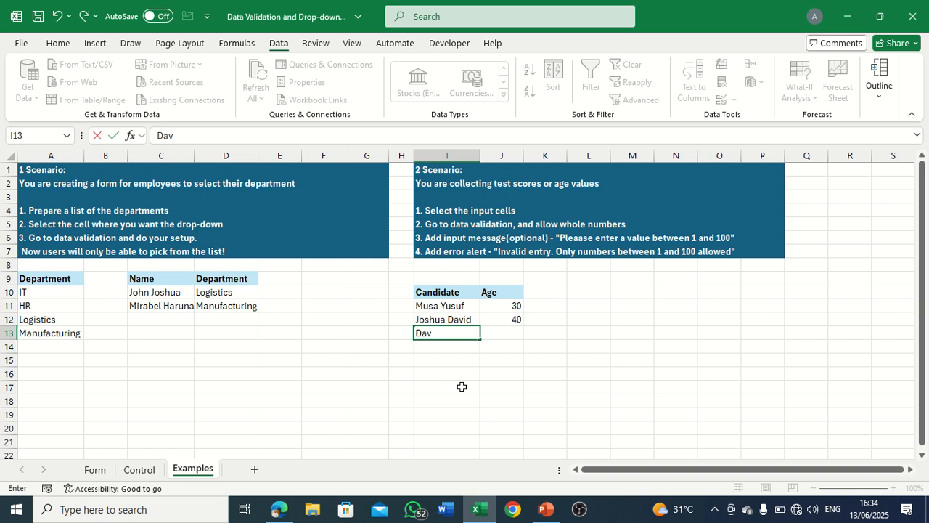
pyautogui.press('BackSpace')
pyautogui.press('BackSpace')
pyautogui.press('BackSpace')
pyautogui.press('BackSpace')
pyautogui.press('BackSpace')
pyautogui.write('Muhammed Ali')
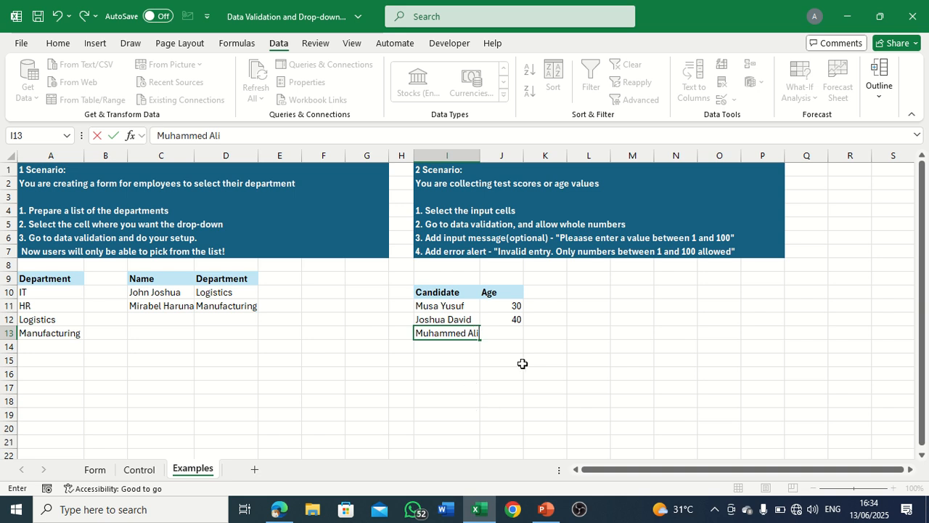
pyautogui.click(520, 332)
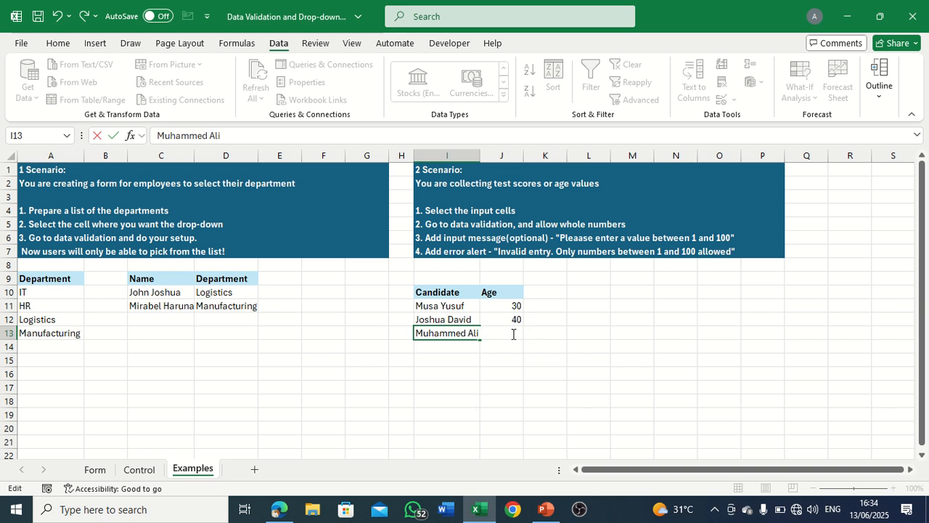
pyautogui.click(503, 411)
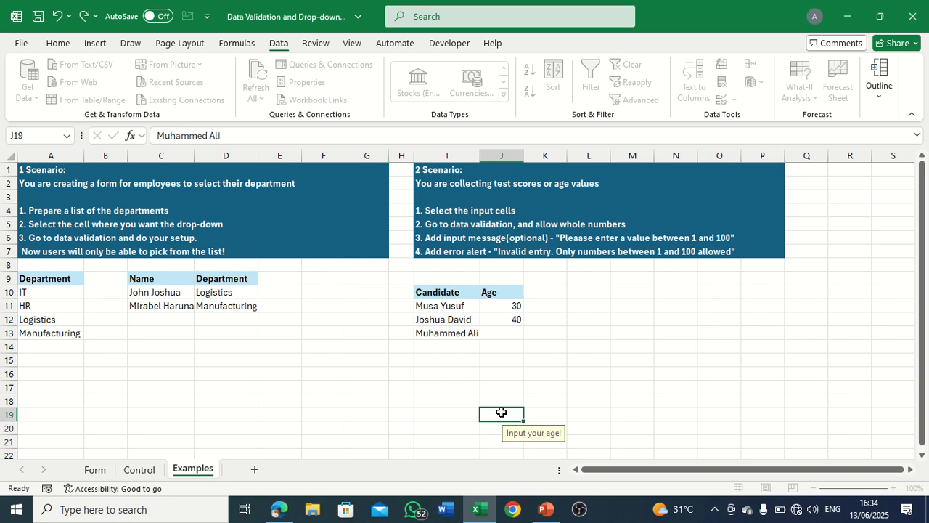
# - Test the age validation by trying to enter 19 and 50 in J13, cancelling each entry
pyautogui.click(506, 335)
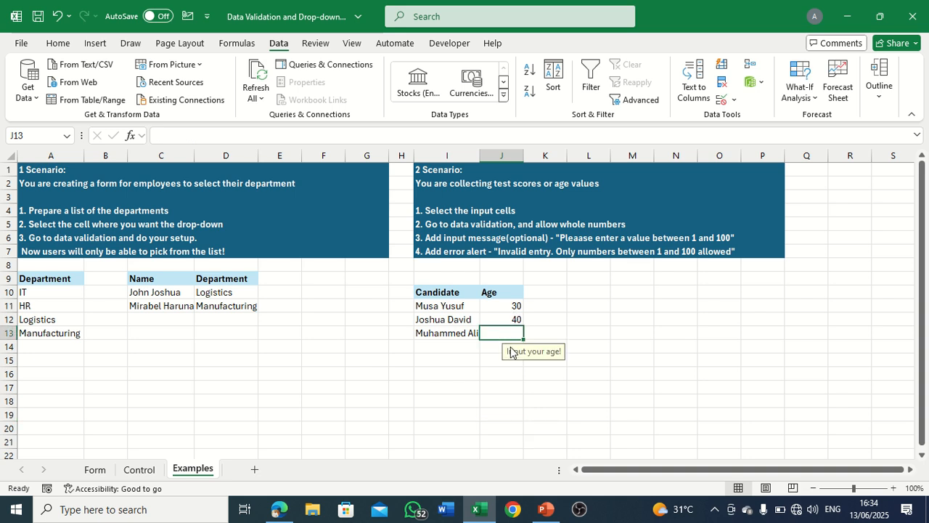
pyautogui.write('19')
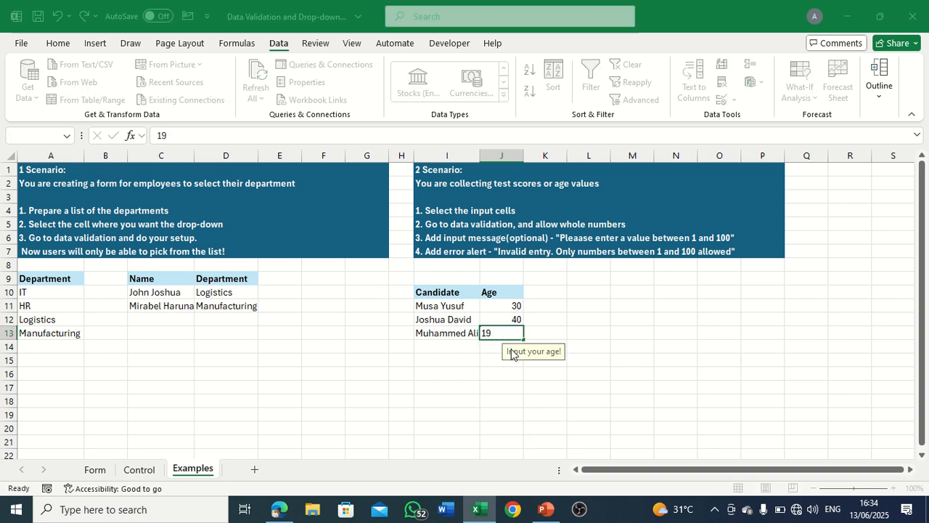
pyautogui.press('Return')
pyautogui.click(471, 290)
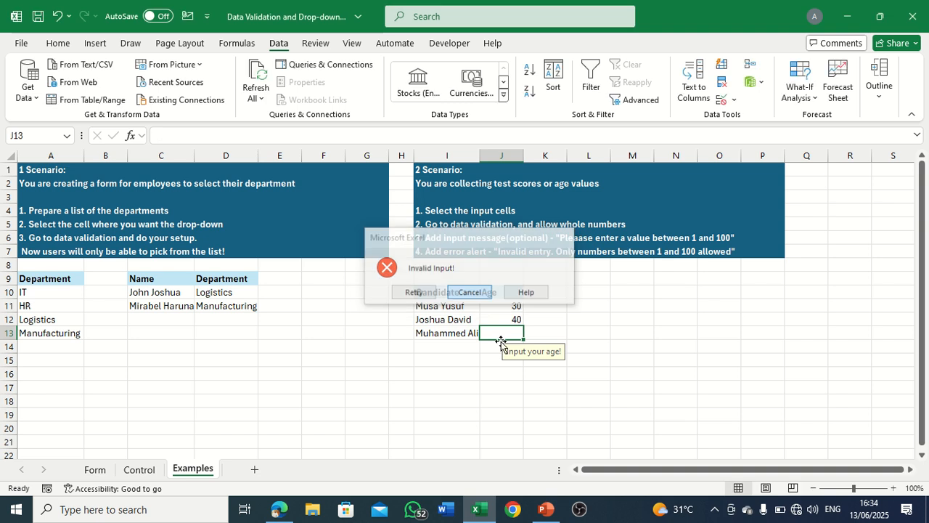
pyautogui.write('50')
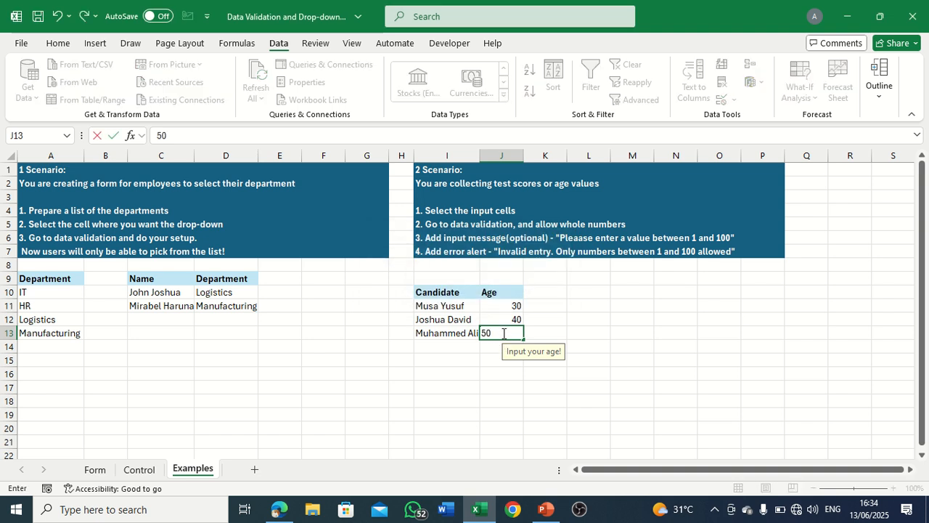
pyautogui.press('Return')
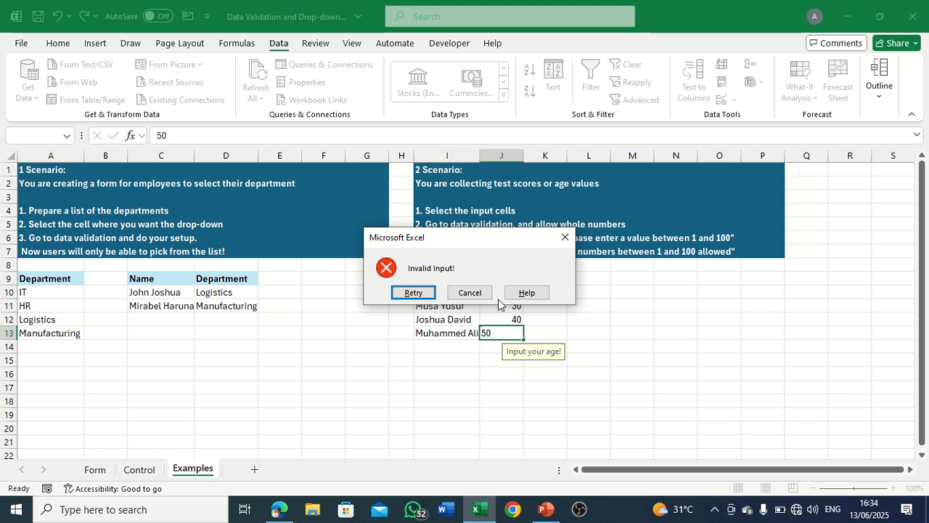
pyautogui.click(469, 292)
# - Enter 40 in J13 as the third candidate's age
pyautogui.write('40')
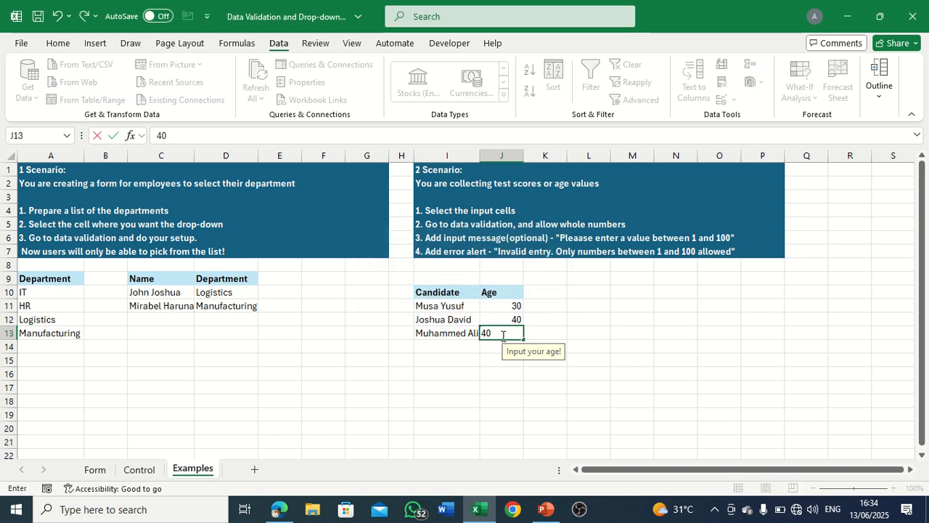
pyautogui.press('Return')
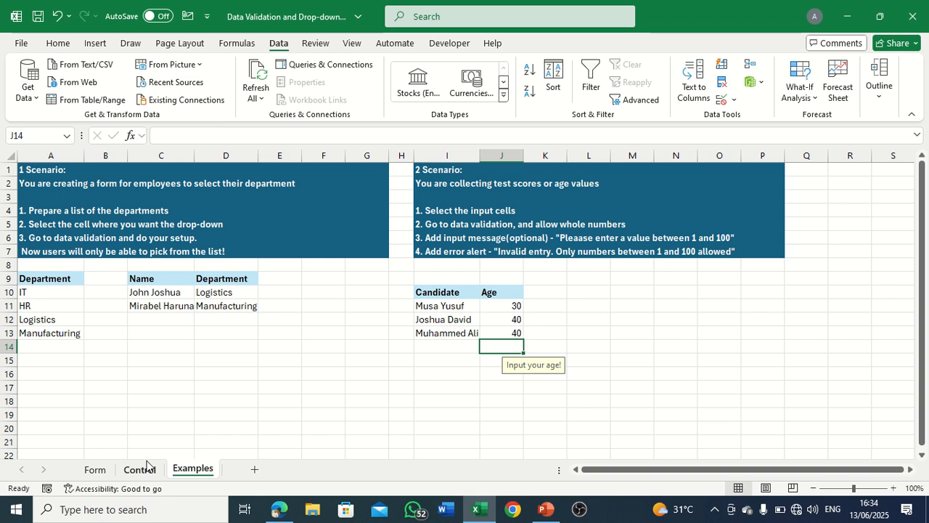
# - Open the Form sheet and examine its State and Age columns against the Youth Empowerment Program requirements
pyautogui.click(95, 471)
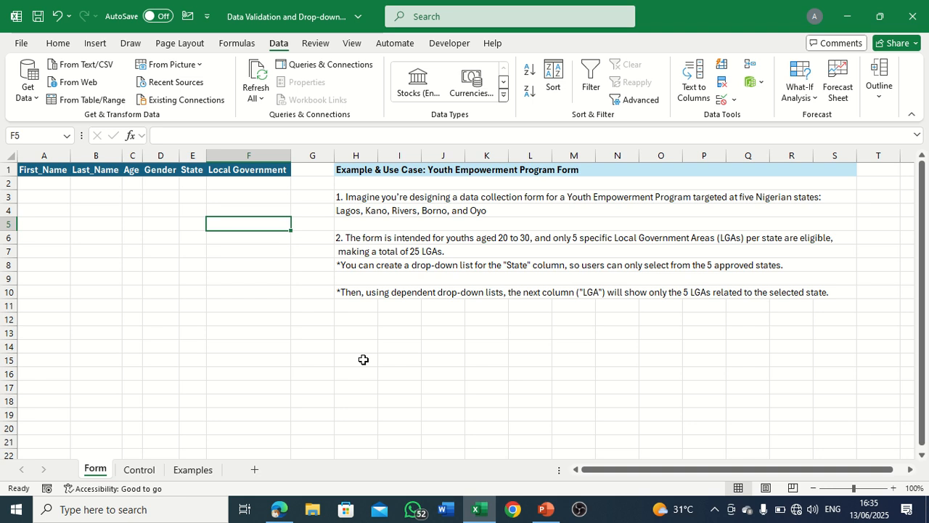
pyautogui.click(193, 156)
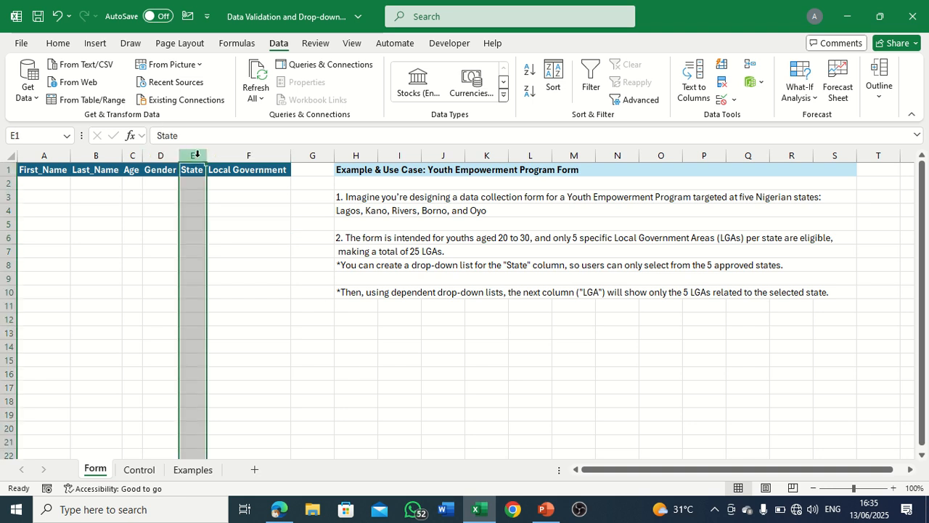
pyautogui.click(132, 156)
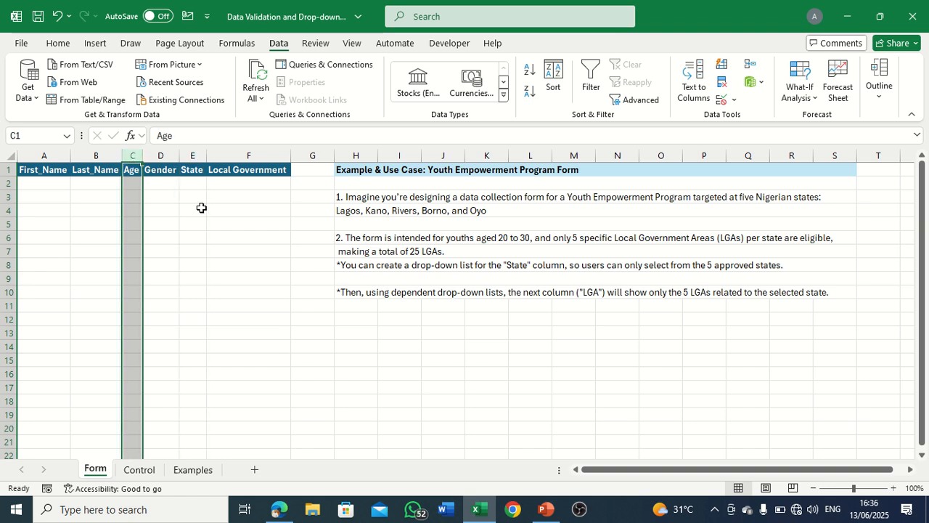
pyautogui.click(200, 249)
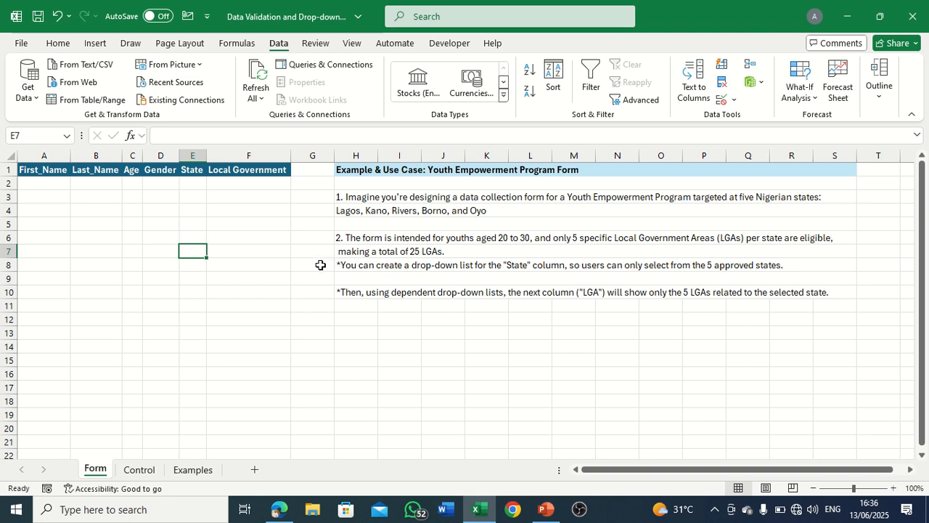
# - Start a data validation rule allowing whole numbers for the Age column from C2 down to the sheet's end
pyautogui.click(131, 181)
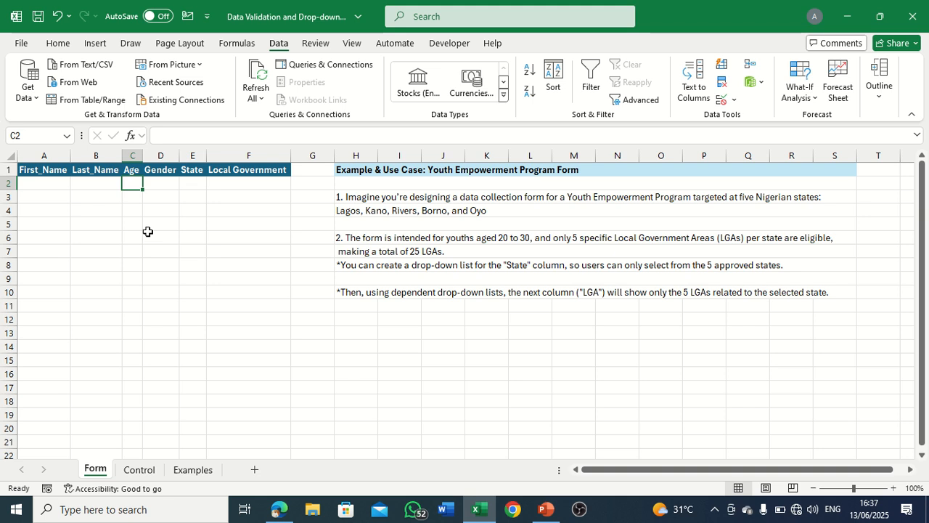
pyautogui.hotkey('ctrl', 'shift', 'Down')
pyautogui.hotkey('ctrl', 'BackSpace')
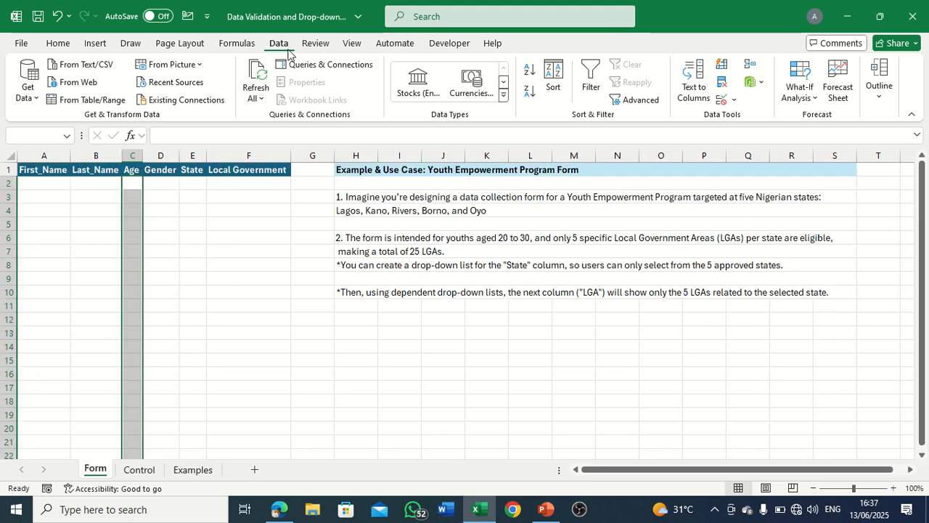
pyautogui.click(734, 99)
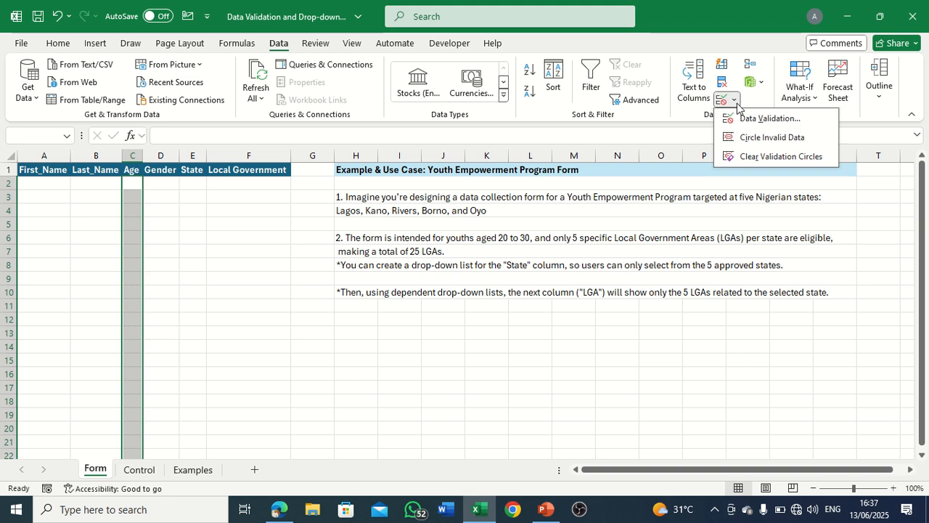
pyautogui.click(758, 118)
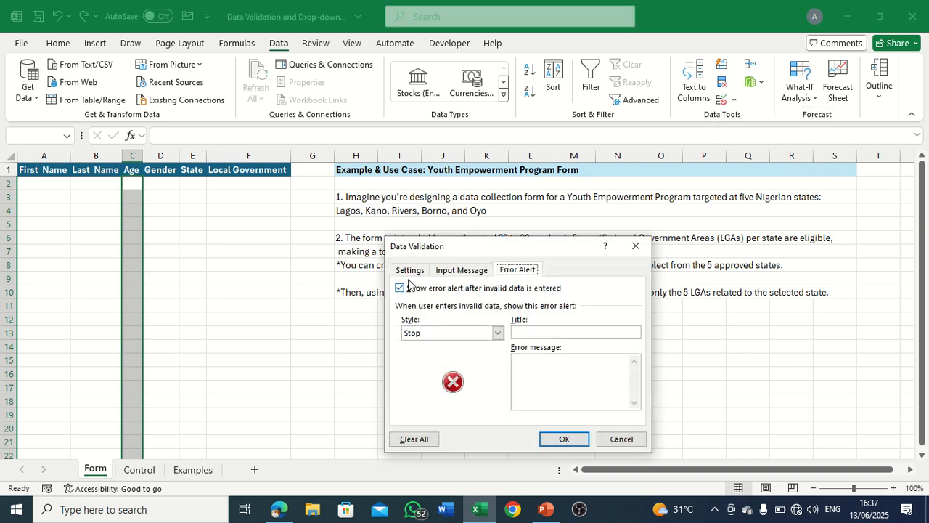
pyautogui.click(410, 270)
pyautogui.click(500, 315)
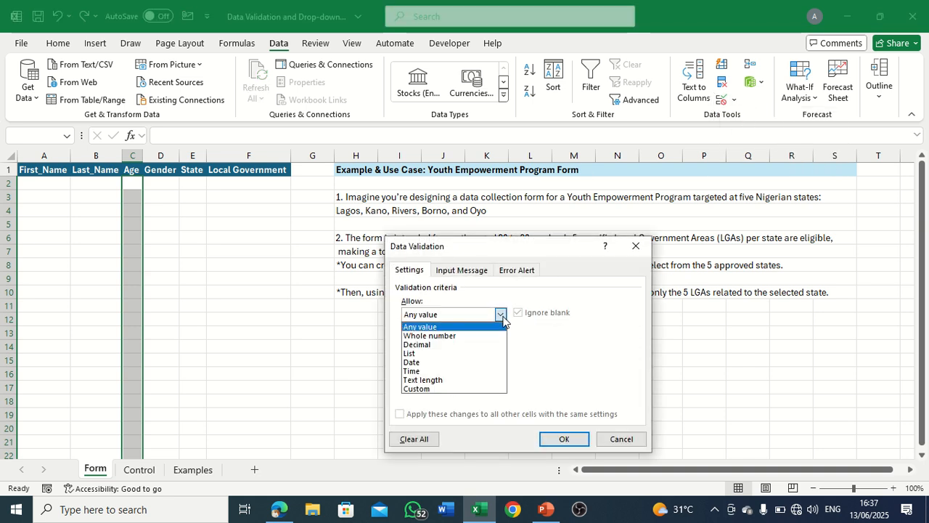
pyautogui.click(462, 338)
# - Limit the Age column's whole numbers to a minimum of 20 and a maximum of 30, and apply the rule
pyautogui.click(460, 370)
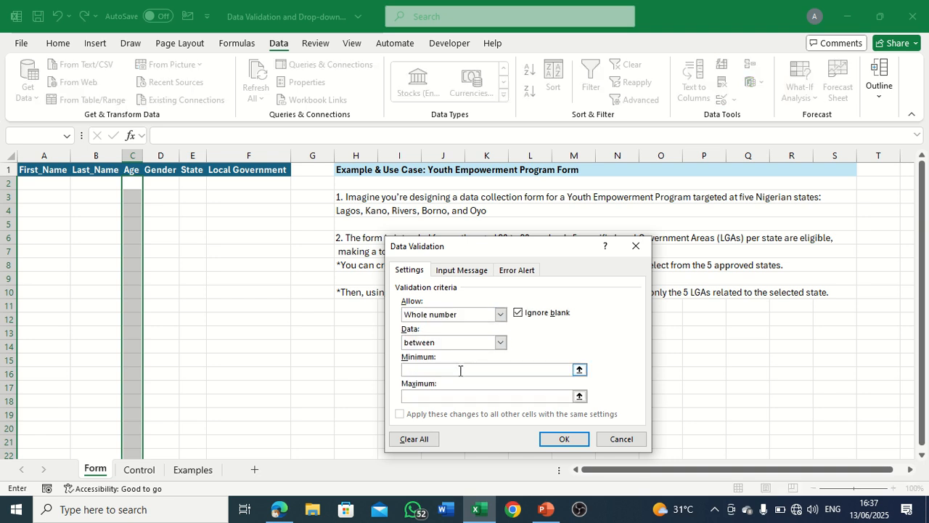
pyautogui.write('20')
pyautogui.click(468, 396)
pyautogui.write('30')
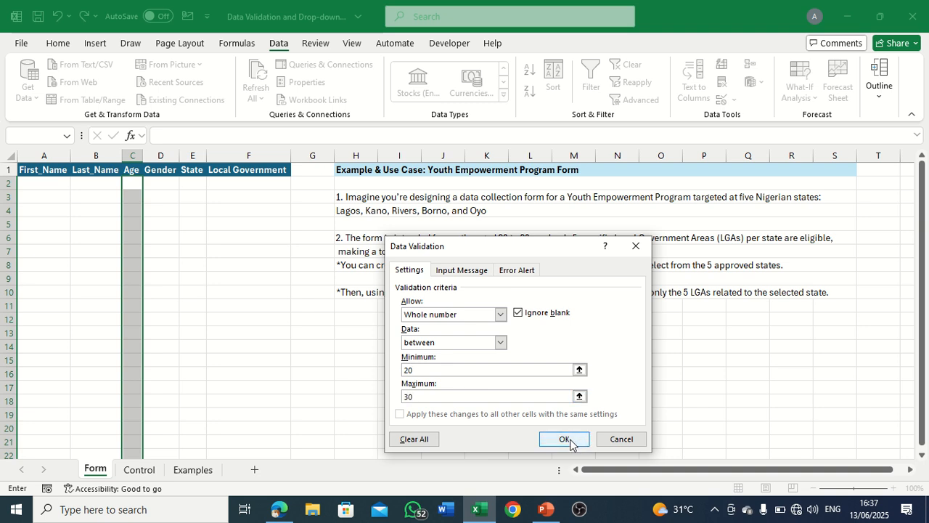
pyautogui.click(564, 439)
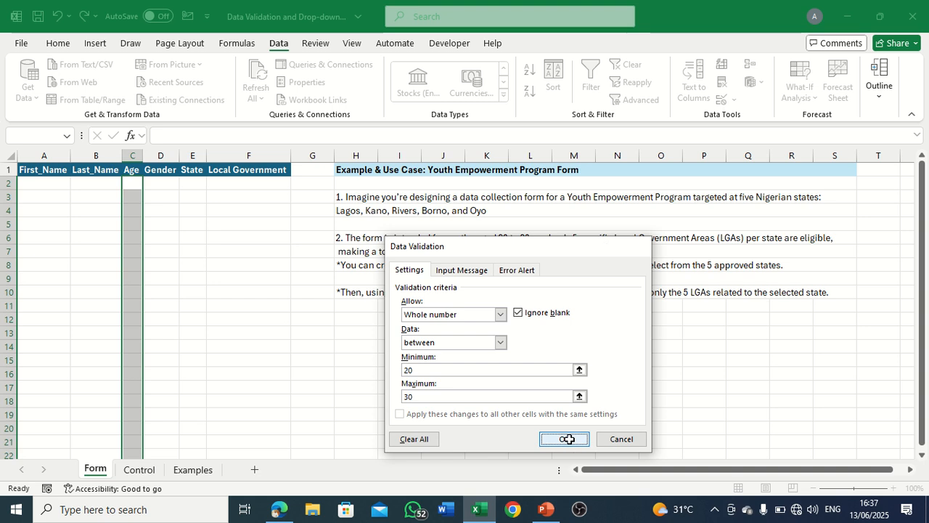
# - List Male and Female under the Gender heading in I3 and I4 of the Control sheet
pyautogui.click(148, 194)
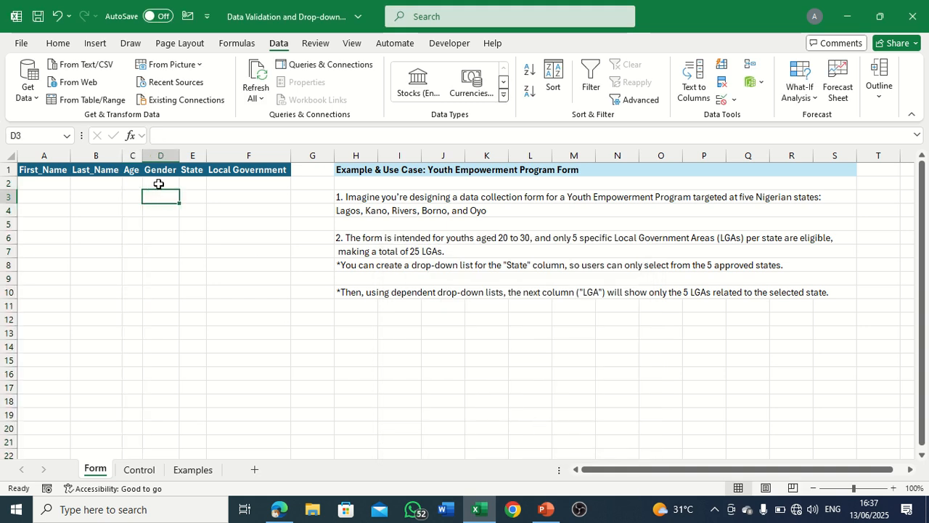
pyautogui.click(158, 183)
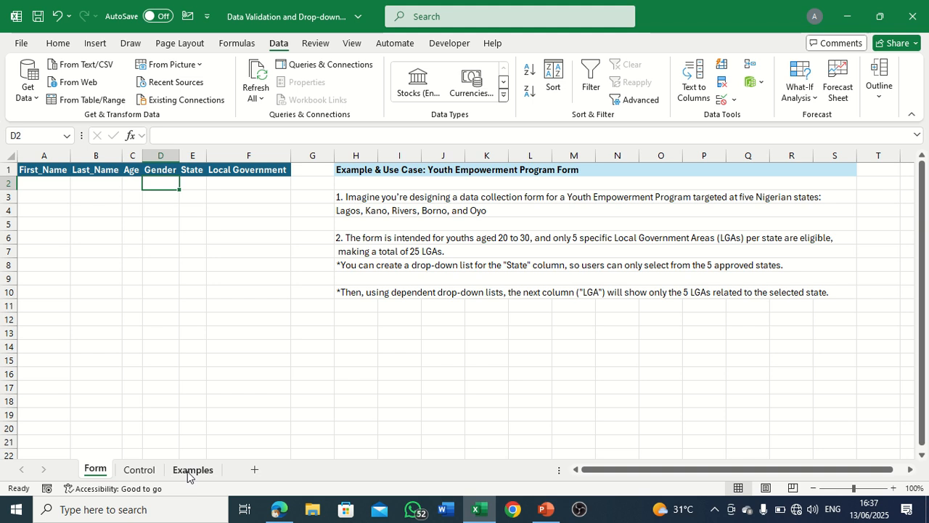
pyautogui.click(152, 471)
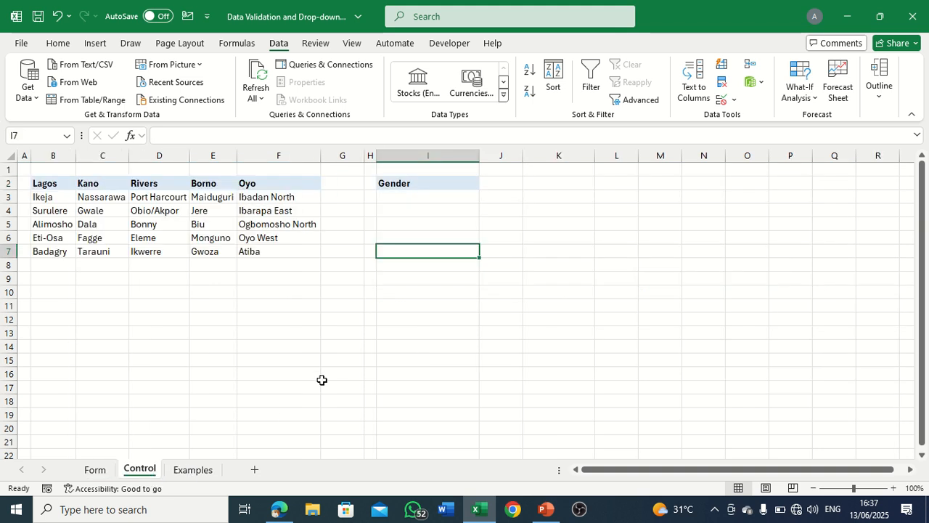
pyautogui.click(431, 197)
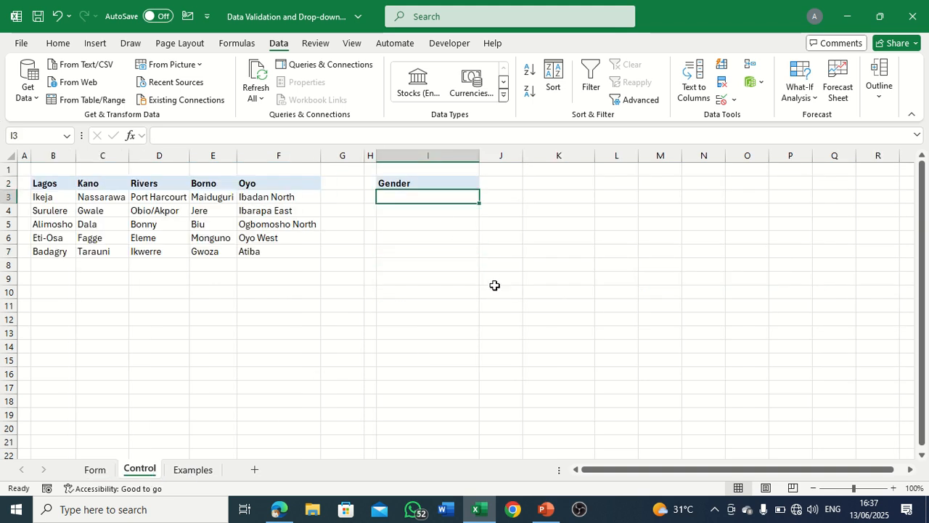
pyautogui.write('Male')
pyautogui.press('Return')
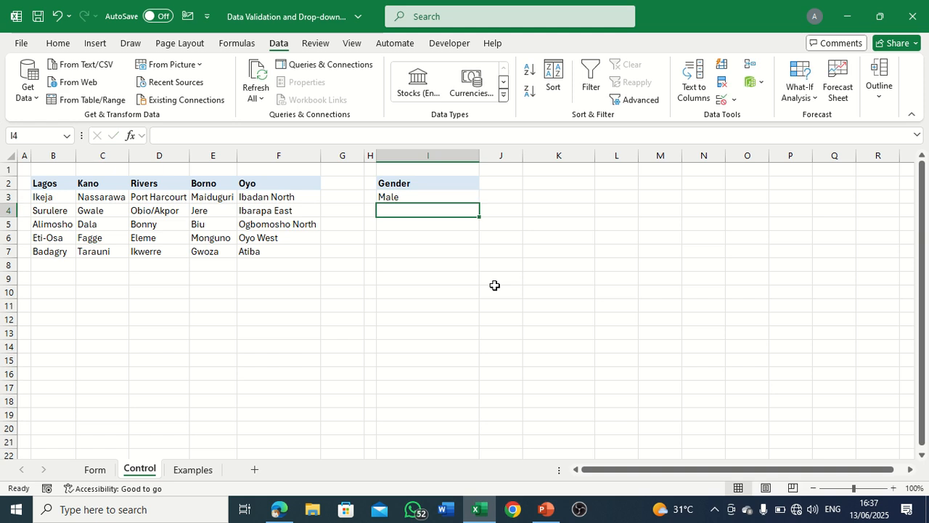
pyautogui.write('Female')
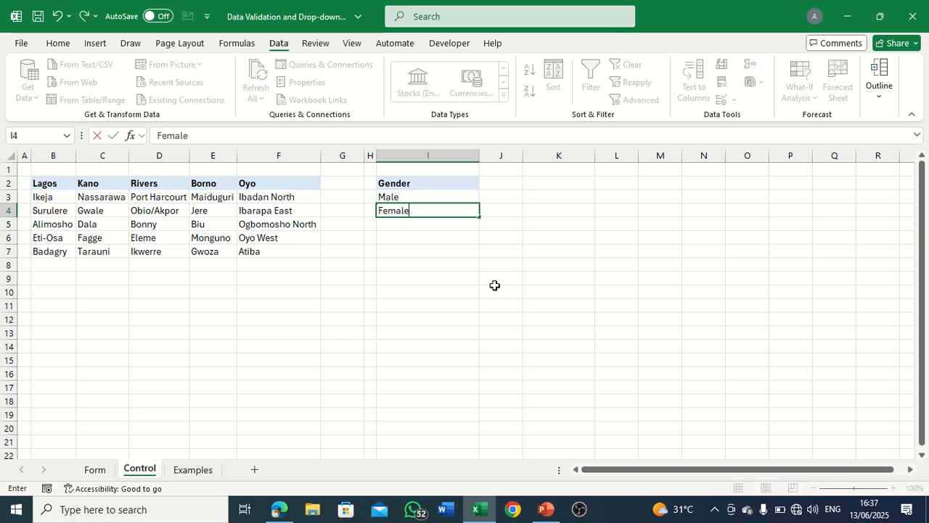
# - Start a List data validation rule for the Form sheet's Gender column from D2 down to the sheet's end
pyautogui.click(100, 472)
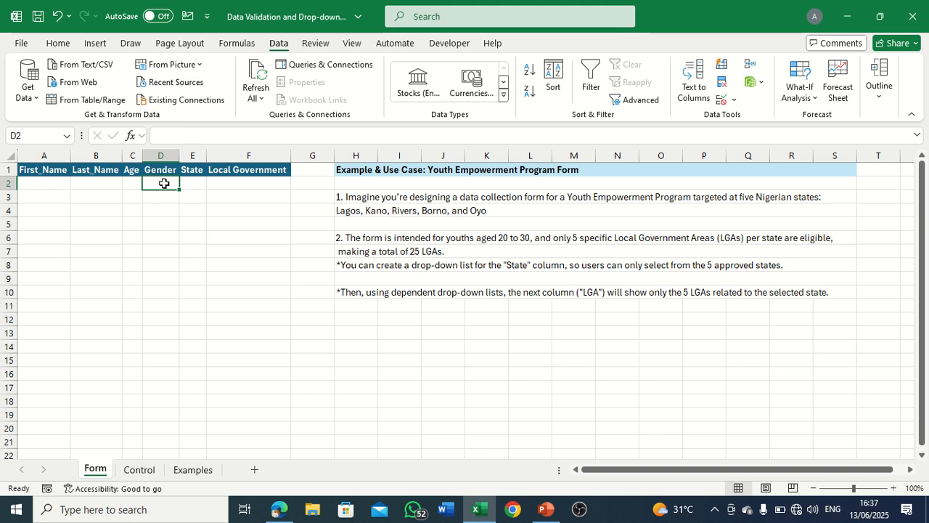
pyautogui.hotkey('ctrl', 'shift', 'Down')
pyautogui.hotkey('ctrl', 'BackSpace')
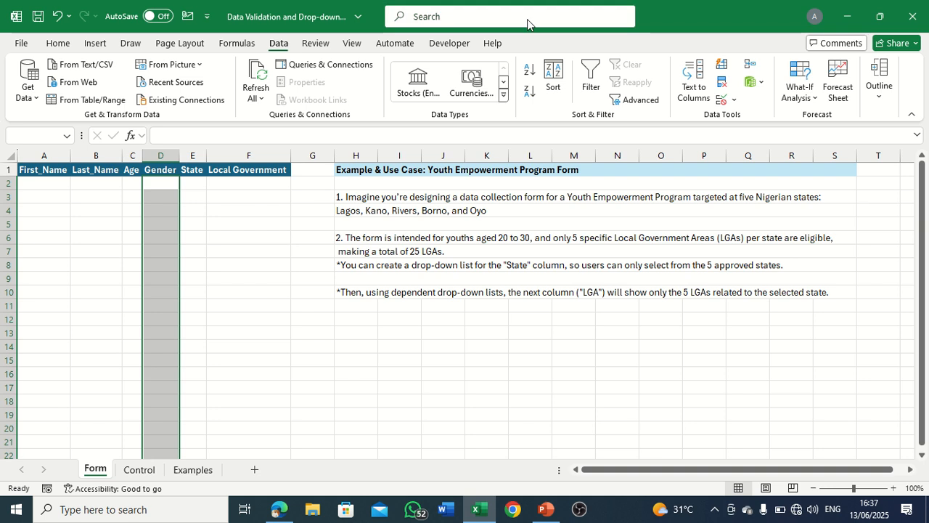
pyautogui.click(734, 100)
pyautogui.click(748, 117)
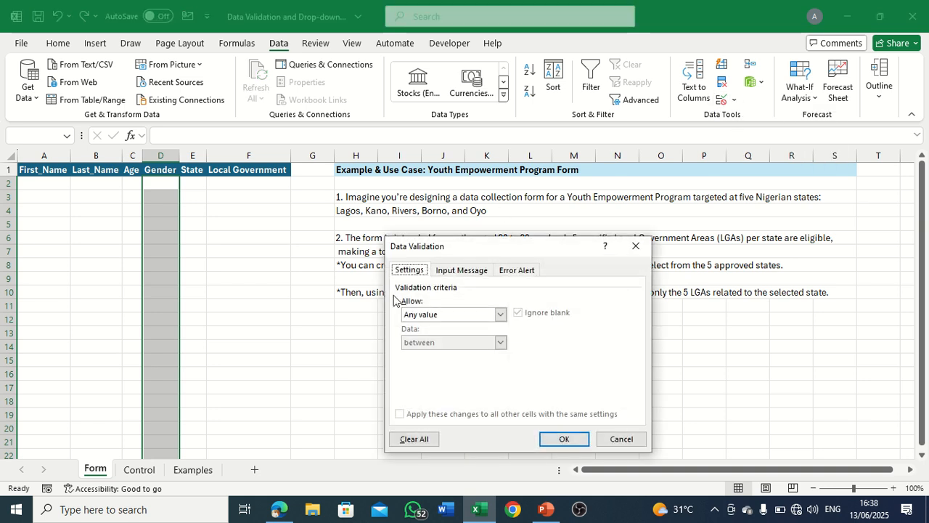
pyautogui.click(500, 314)
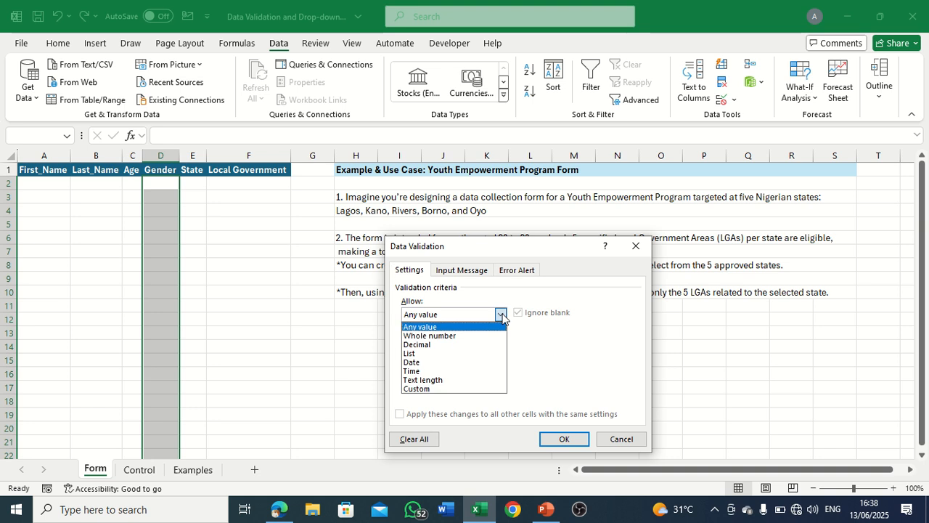
pyautogui.click(468, 353)
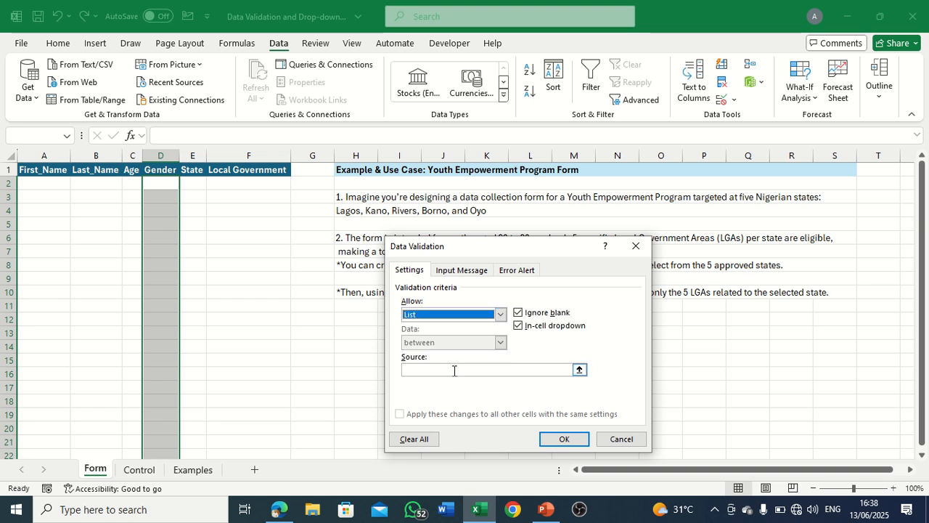
# - Set the Gender list's source to =Control!$I$3:$I$4 and apply the rule
pyautogui.click(452, 370)
pyautogui.click(579, 370)
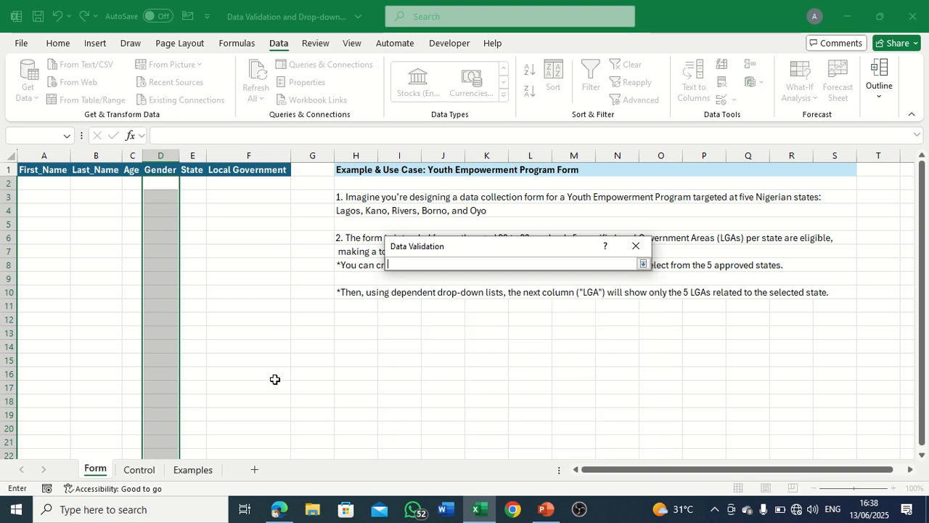
pyautogui.click(142, 469)
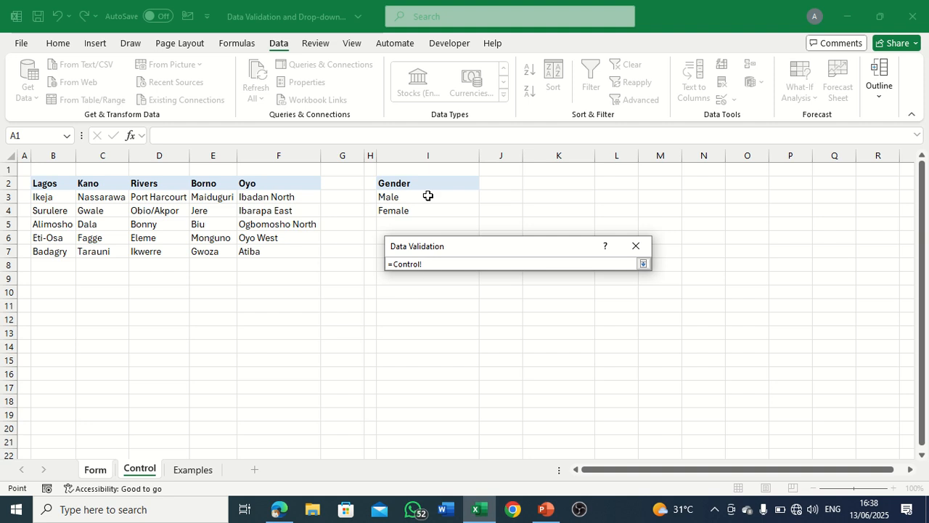
pyautogui.moveTo(428, 195); pyautogui.dragTo(428, 210)
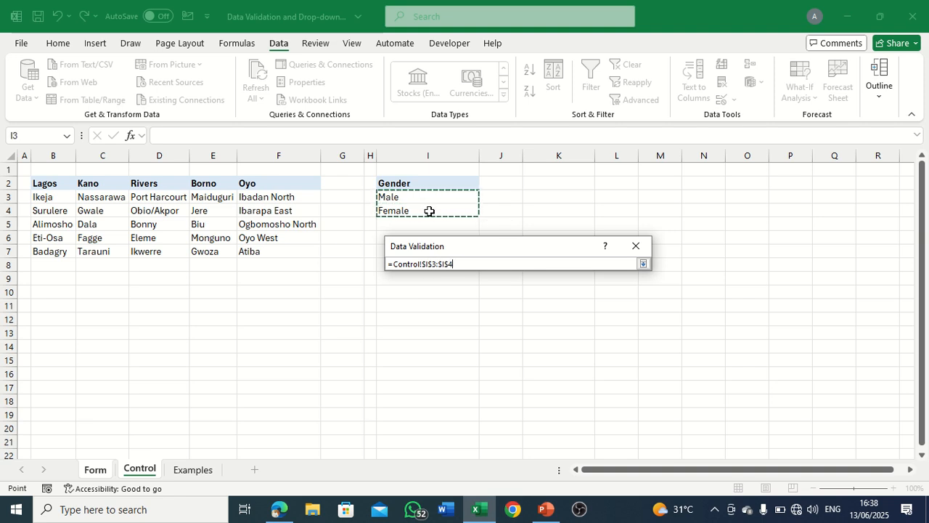
pyautogui.click(643, 264)
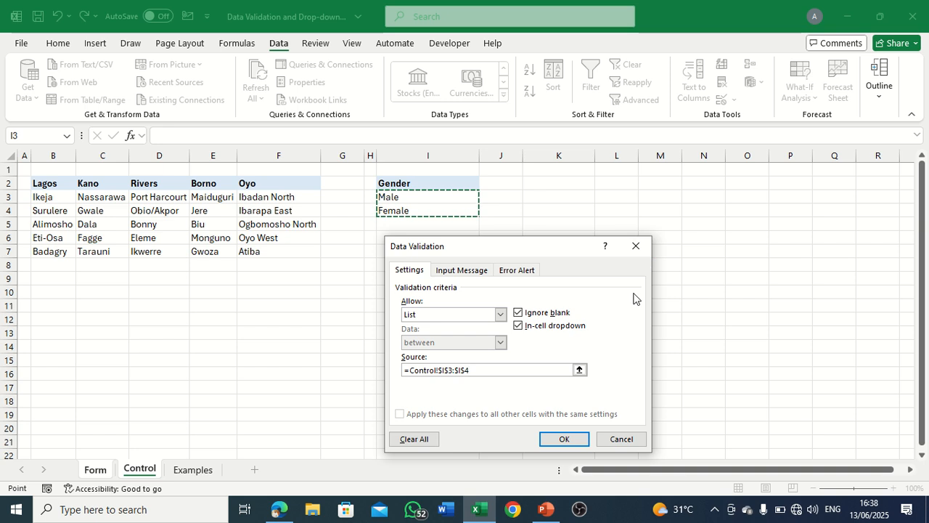
pyautogui.click(562, 439)
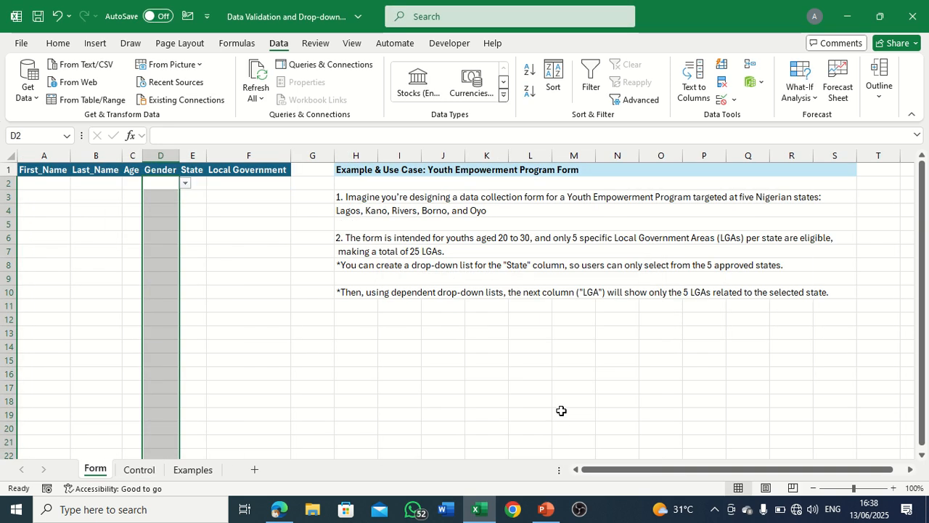
# - Check the choices offered by the Gender drop-down in D2 without selecting one
pyautogui.click(185, 182)
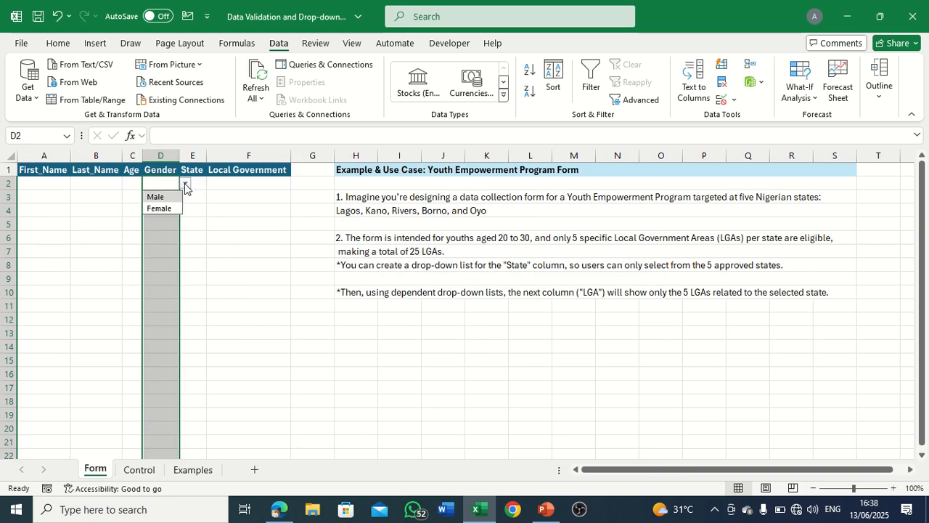
pyautogui.click(185, 184)
pyautogui.click(213, 214)
# - Add a List validation rule to the State column from E2 down, using the state headings =Control!$B$2:$F$2 as source
pyautogui.click(194, 183)
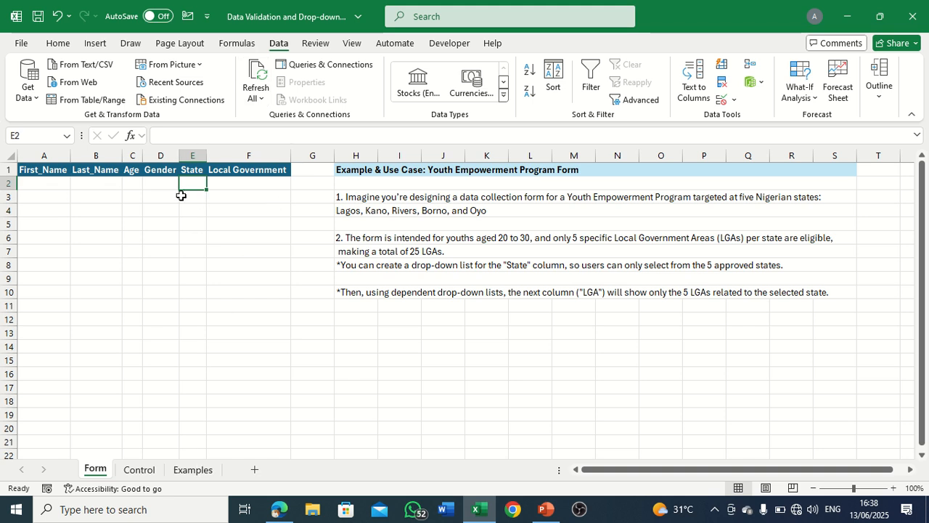
pyautogui.hotkey('ctrl', 'shift', 'Down')
pyautogui.hotkey('ctrl', 'BackSpace')
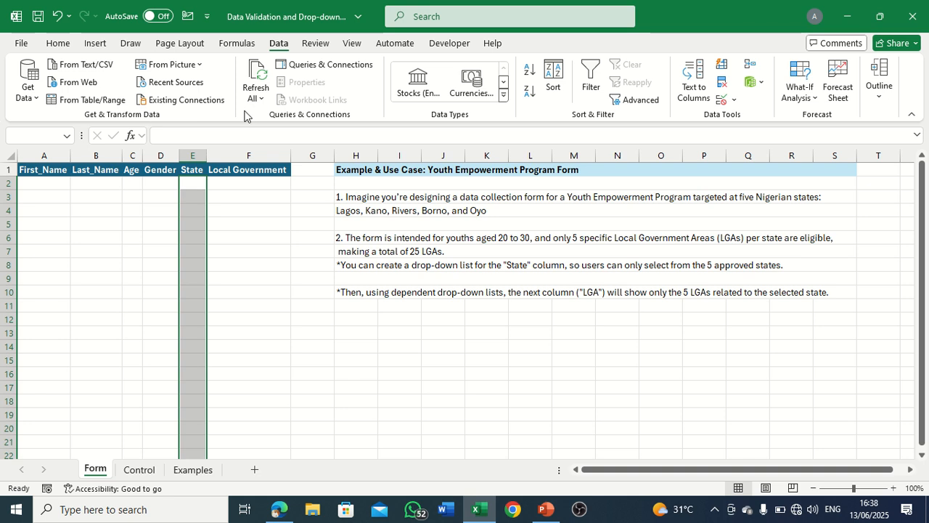
pyautogui.click(734, 100)
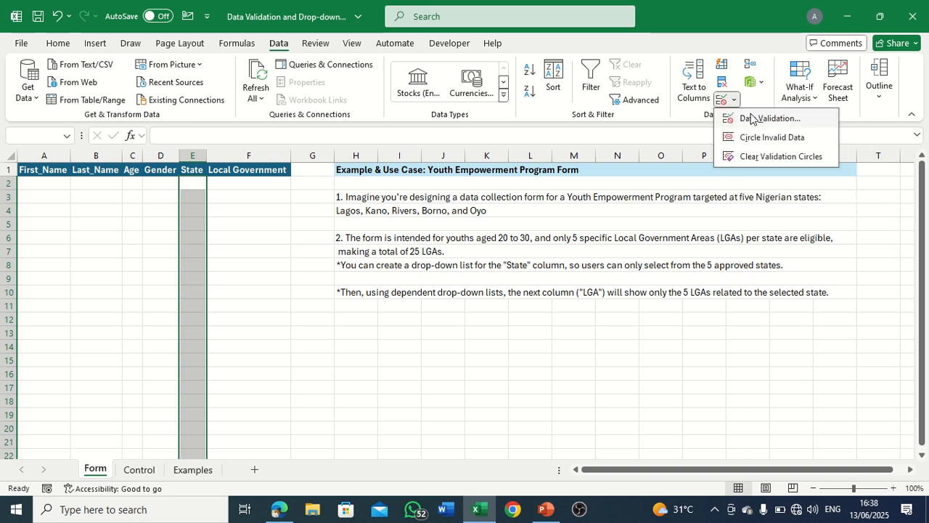
pyautogui.click(751, 117)
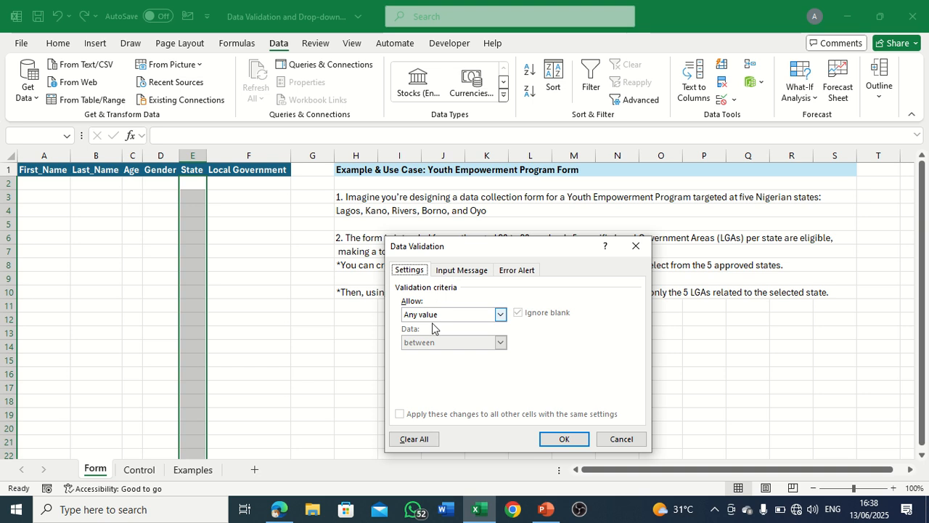
pyautogui.click(500, 314)
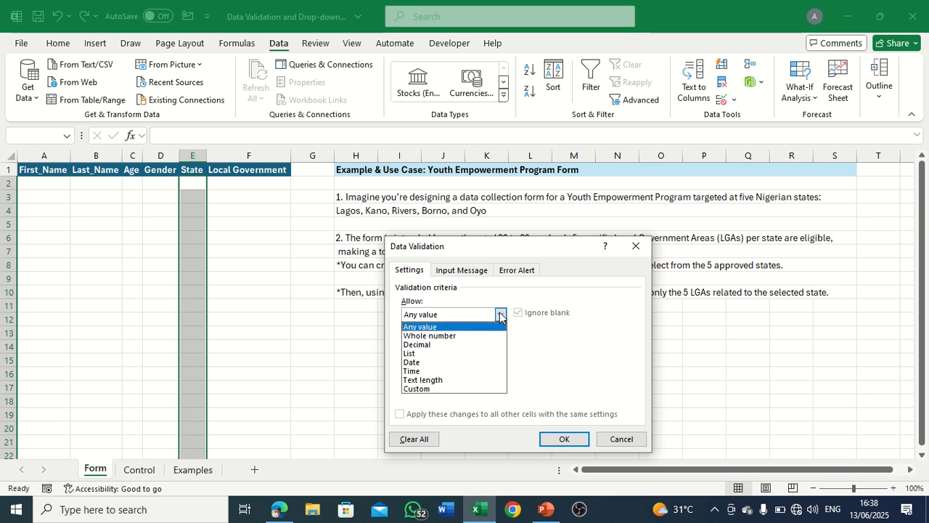
pyautogui.click(480, 354)
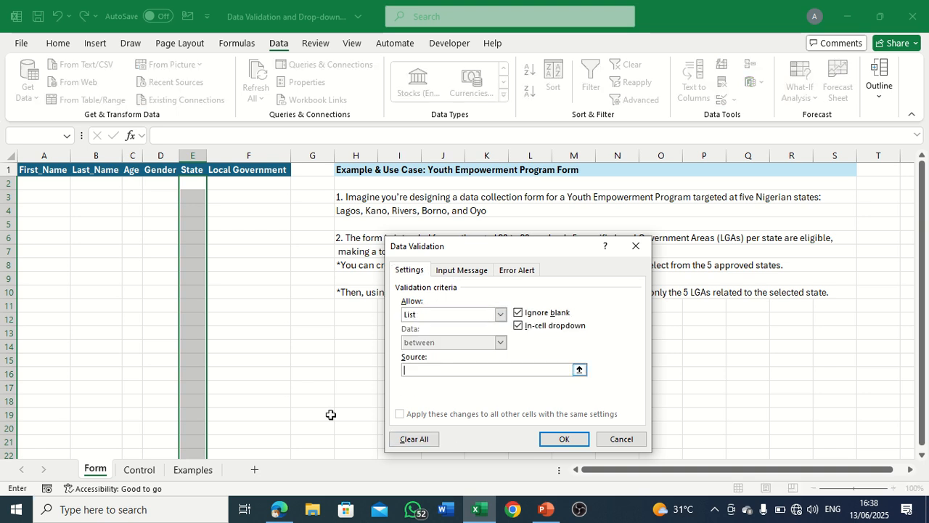
pyautogui.click(149, 473)
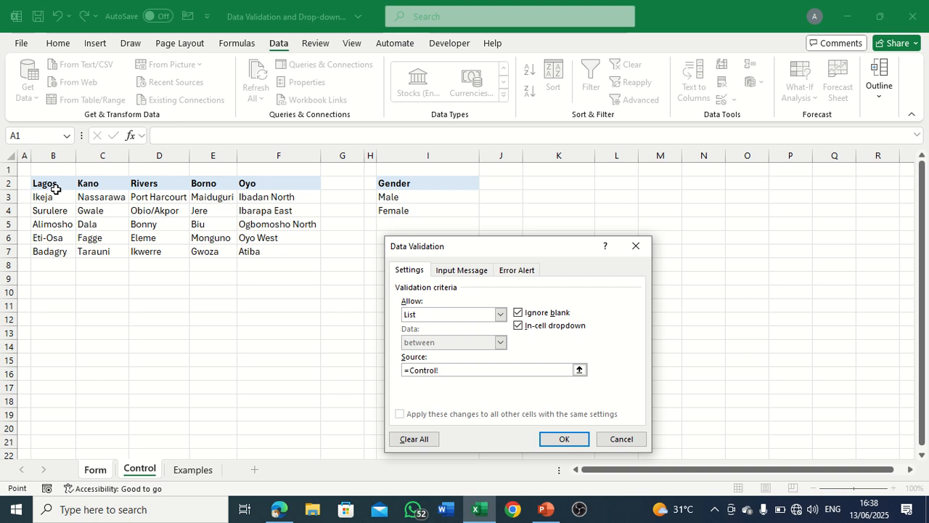
pyautogui.moveTo(54, 188); pyautogui.dragTo(244, 184)
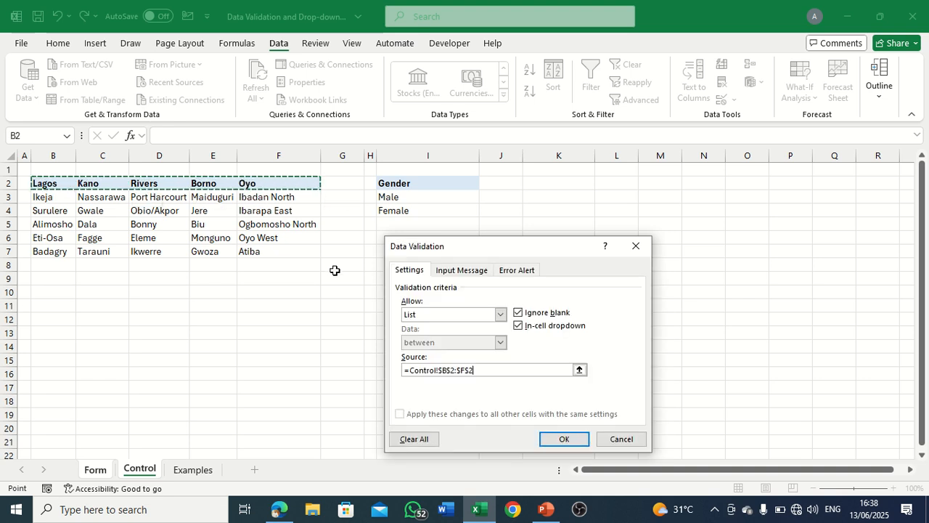
pyautogui.click(578, 443)
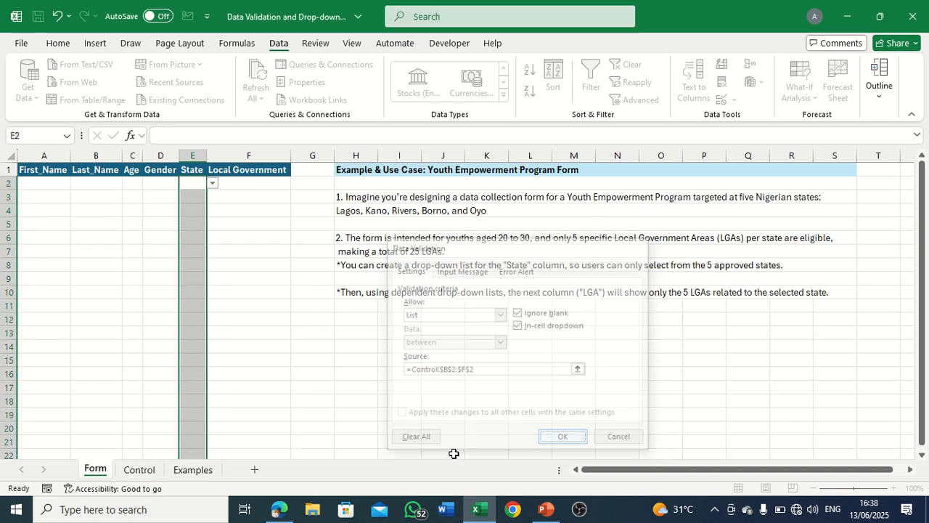
# - Check the choices in E2's State drop-down and compare it with the Local Government cell F2
pyautogui.click(212, 188)
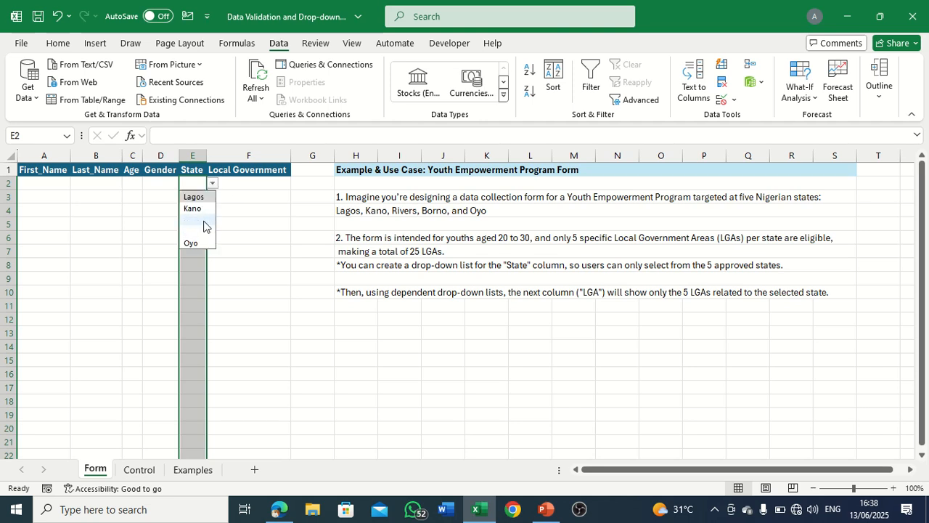
pyautogui.click(260, 267)
pyautogui.click(215, 183)
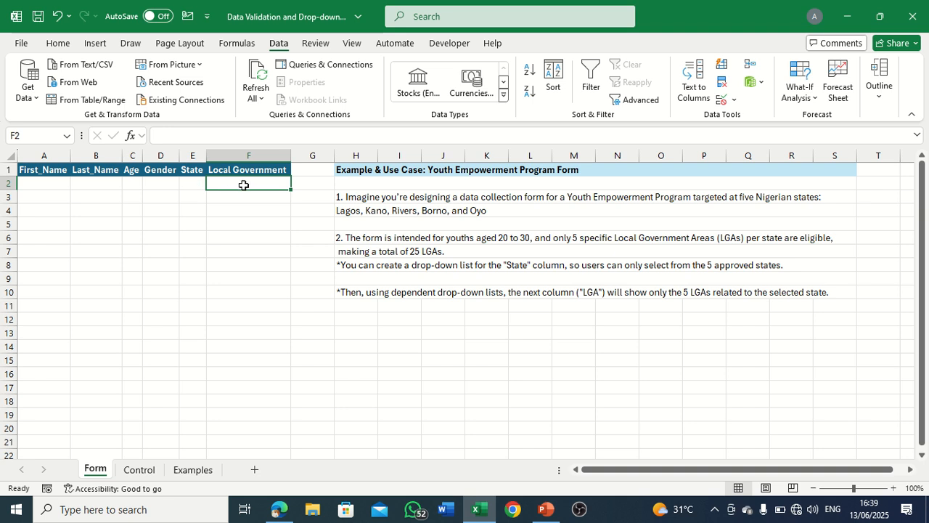
pyautogui.click(188, 183)
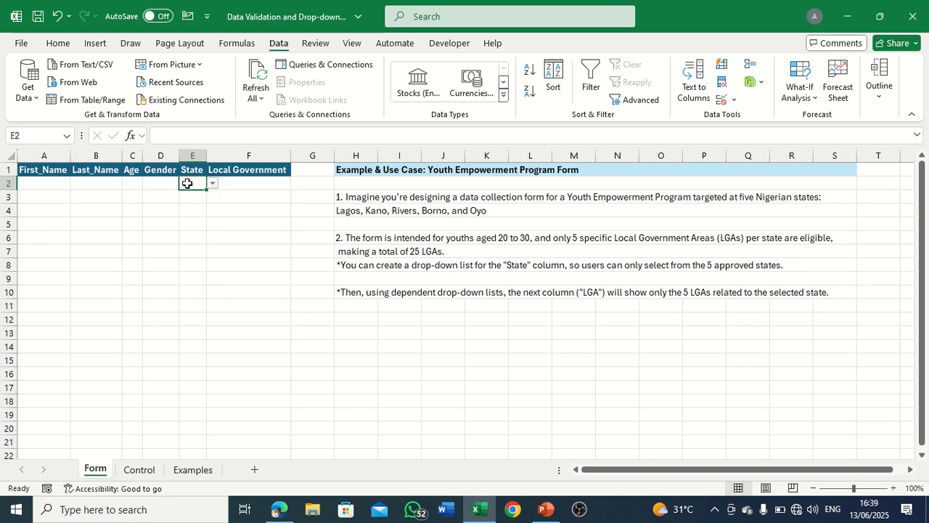
pyautogui.click(212, 184)
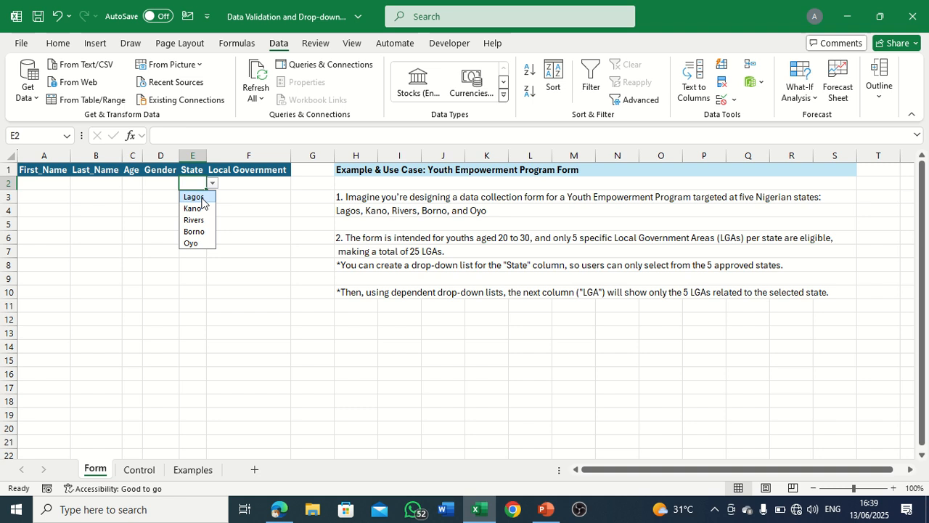
pyautogui.click(249, 219)
pyautogui.click(253, 185)
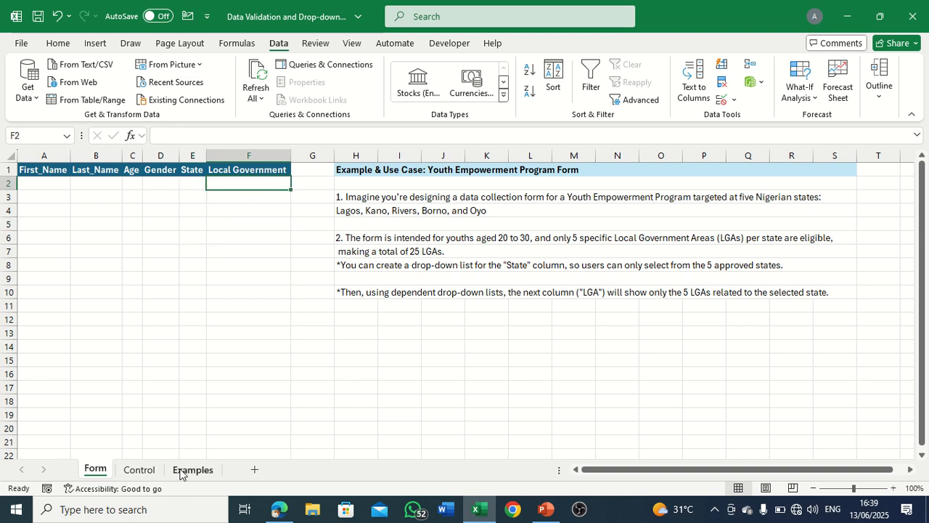
# - Check the Name Manager for existing named ranges and close it
pyautogui.click(237, 43)
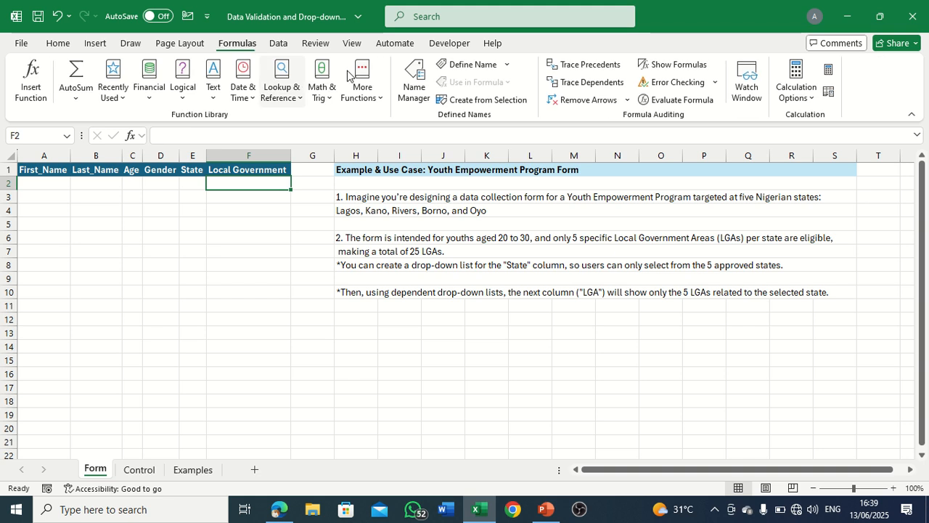
pyautogui.click(407, 79)
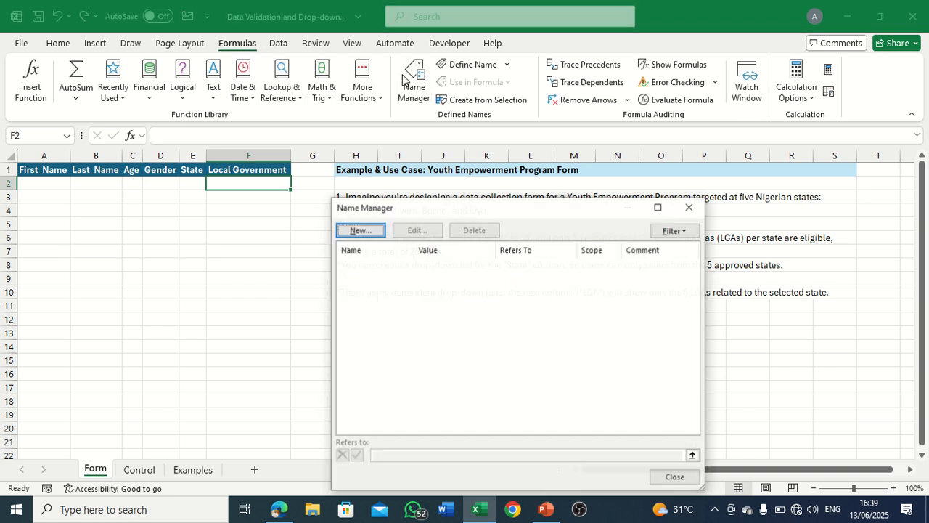
pyautogui.click(687, 206)
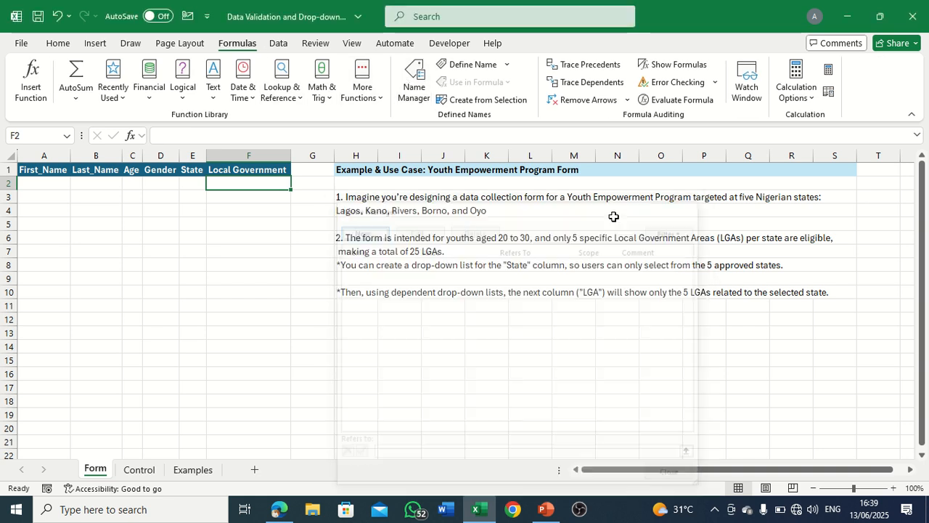
# - Create named ranges from B2:F7 on the Control sheet using only the top row as names, and review them in the Name Manager
pyautogui.click(138, 469)
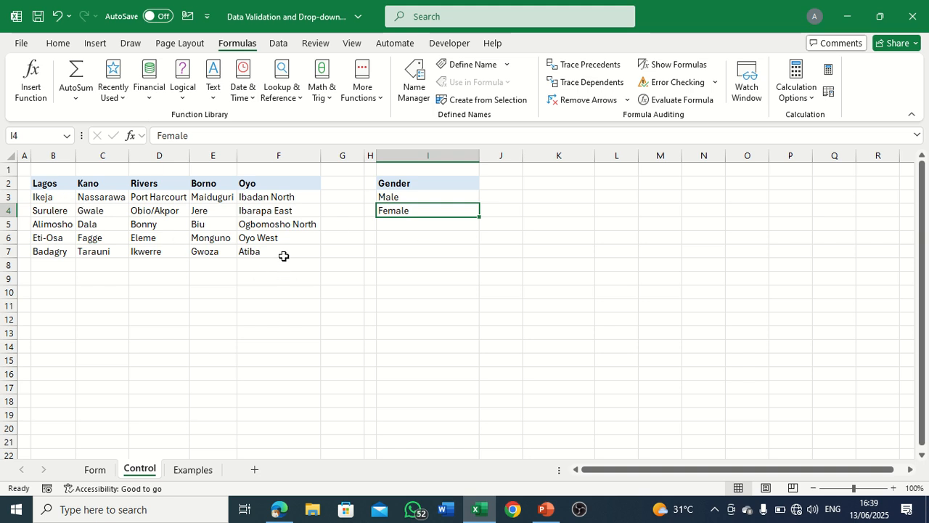
pyautogui.moveTo(51, 179); pyautogui.dragTo(262, 253)
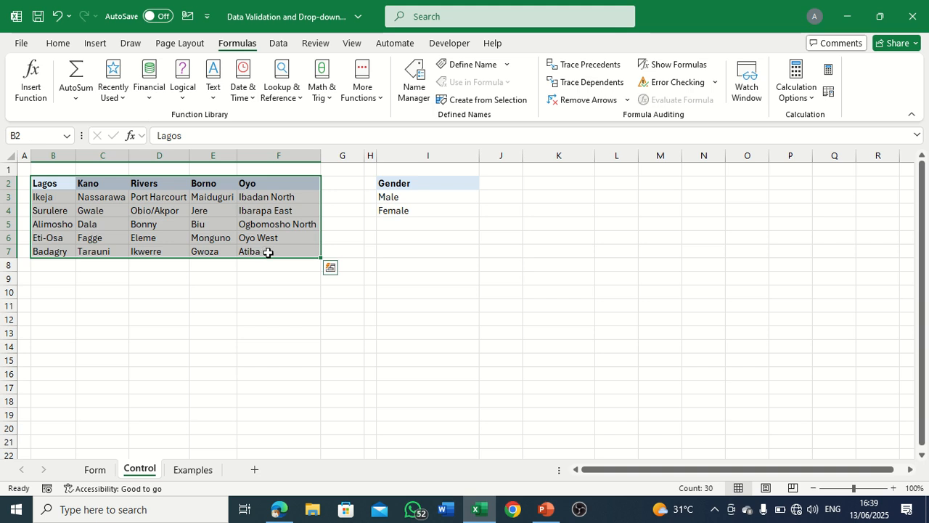
pyautogui.click(477, 100)
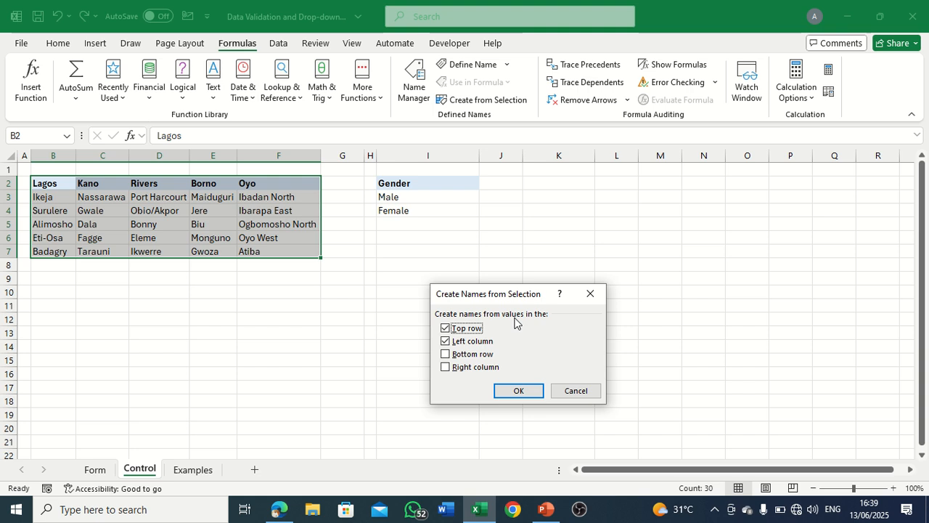
pyautogui.click(451, 341)
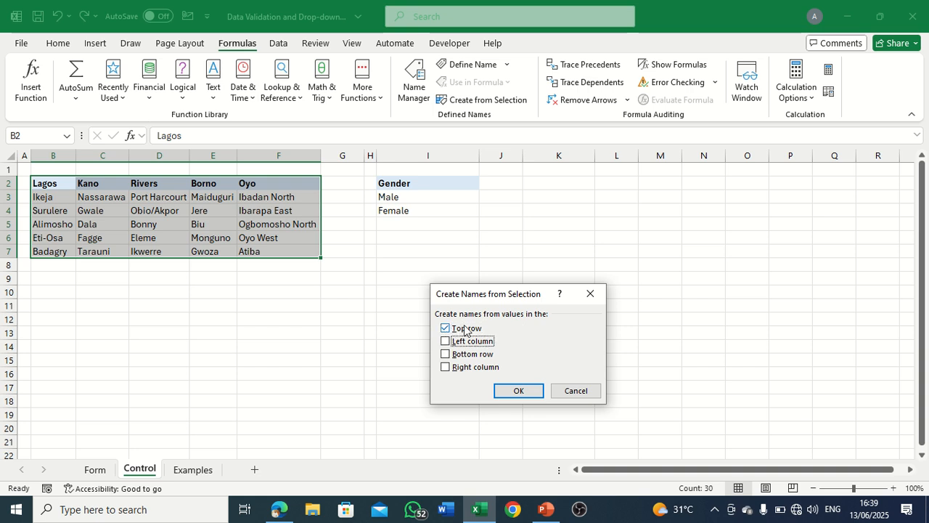
pyautogui.click(505, 391)
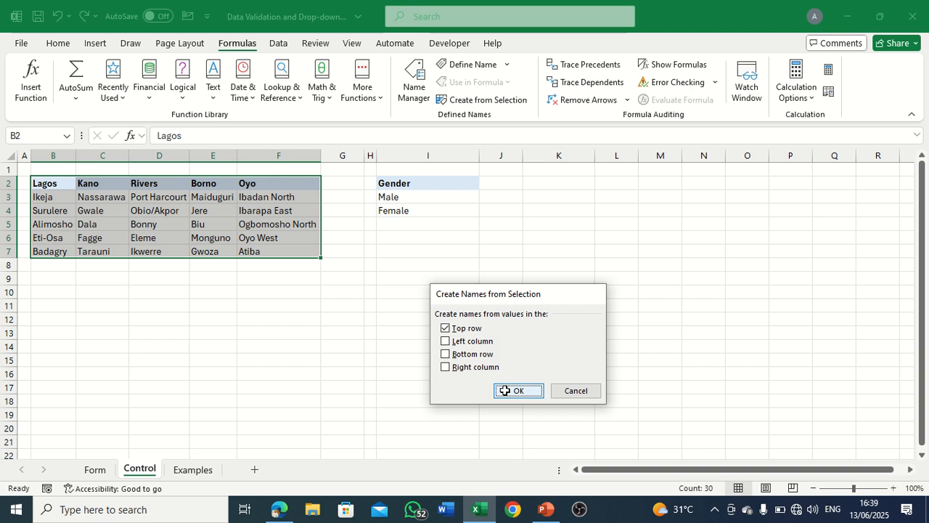
pyautogui.click(416, 81)
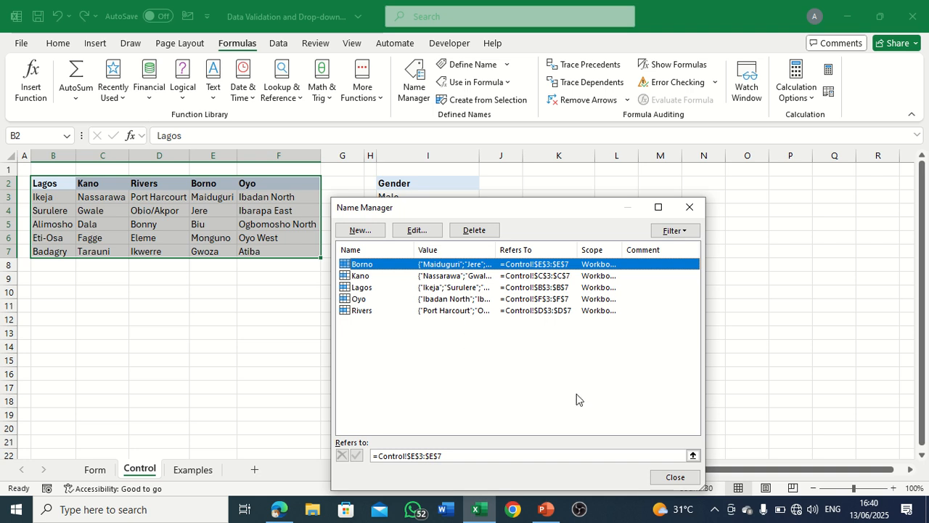
pyautogui.click(690, 207)
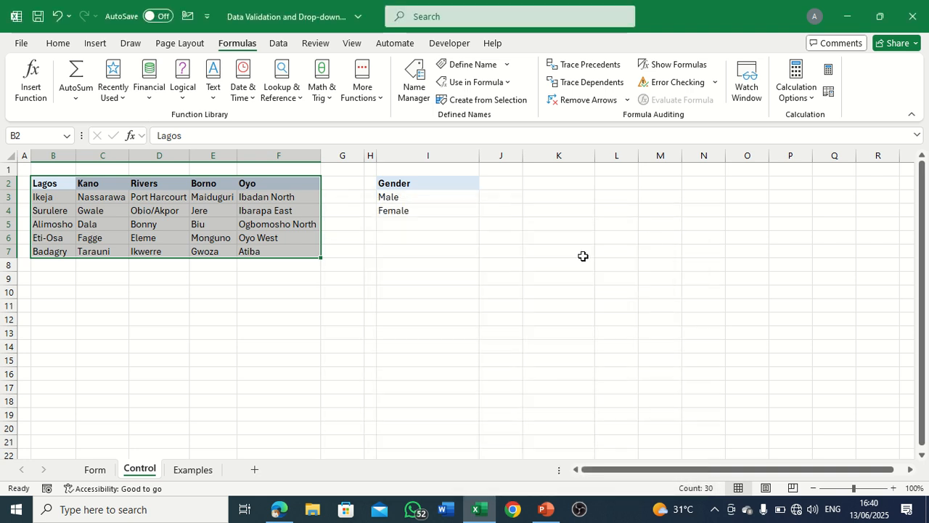
# - Return to the Form sheet
pyautogui.click(95, 470)
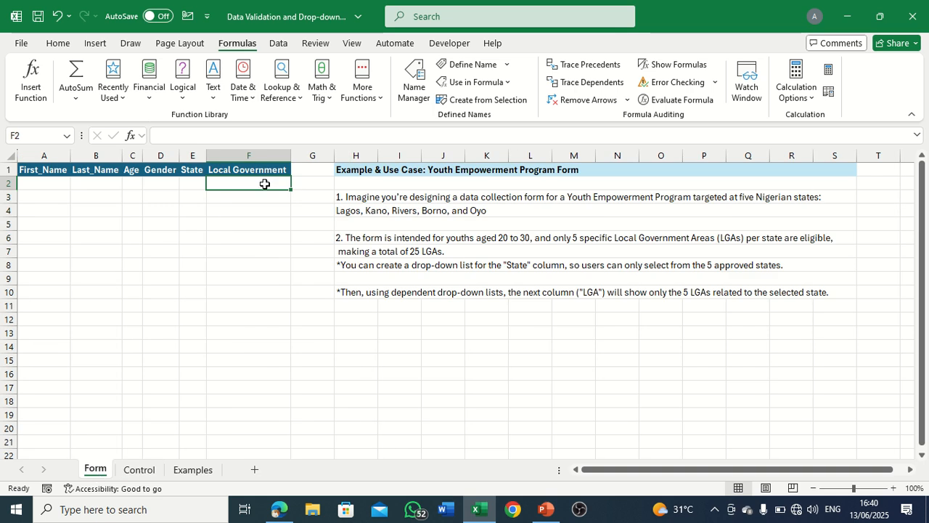
pyautogui.hotkey('ctrl', 'Right')
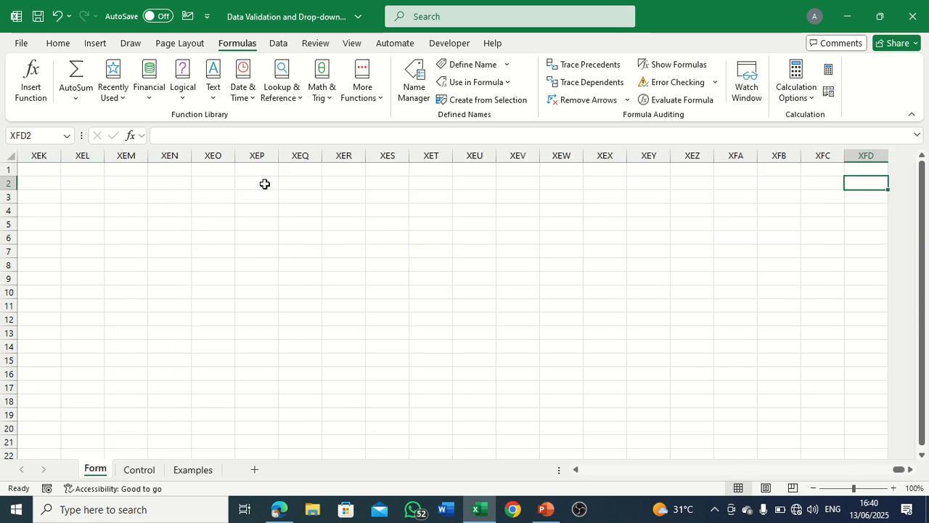
pyautogui.hotkey('ctrl', 'shift', 'Up')
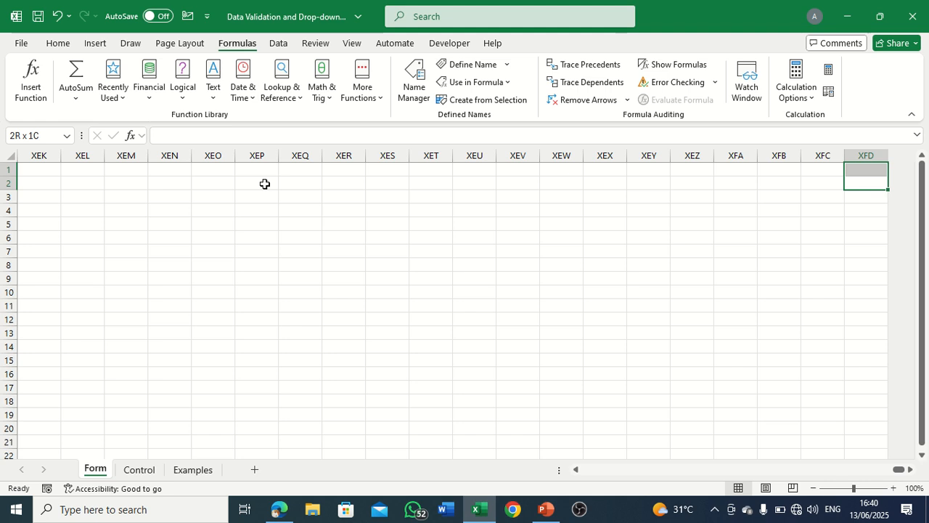
pyautogui.hotkey('ctrl', 'Home')
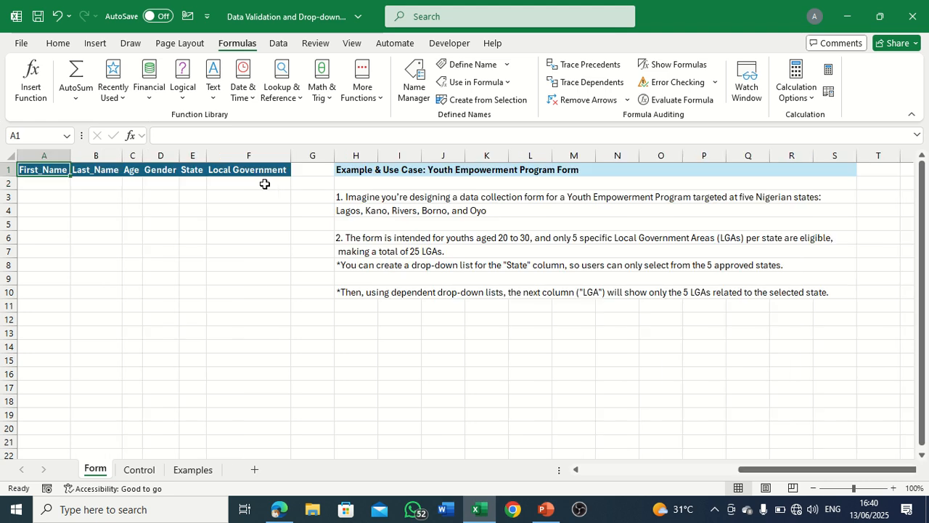
# - Start a data validation rule of type List for the Local Government column from F2 down
pyautogui.click(264, 184)
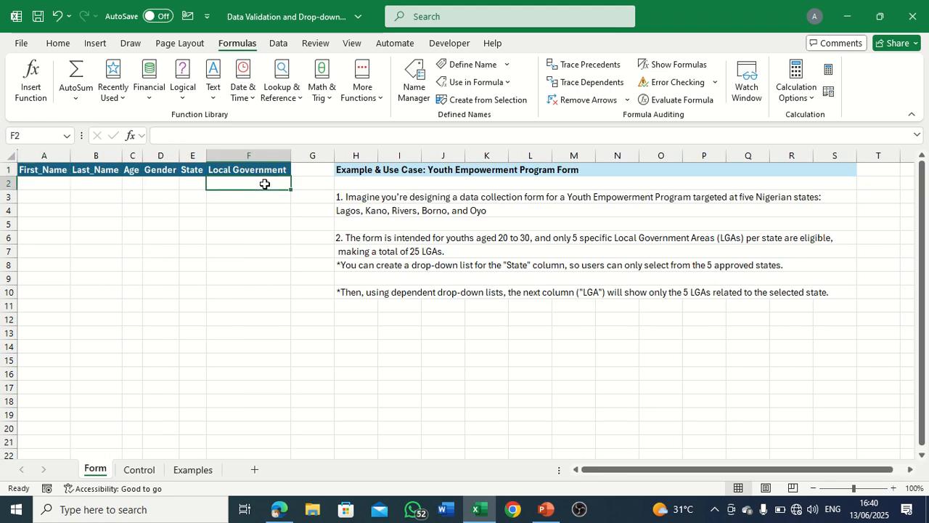
pyautogui.hotkey('ctrl', 'shift', 'Down')
pyautogui.hotkey('ctrl', 'BackSpace')
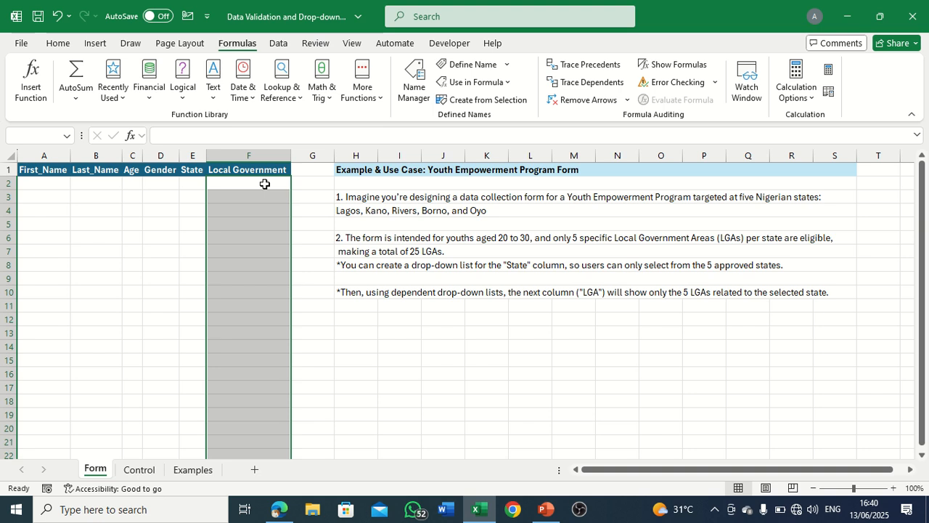
pyautogui.click(279, 45)
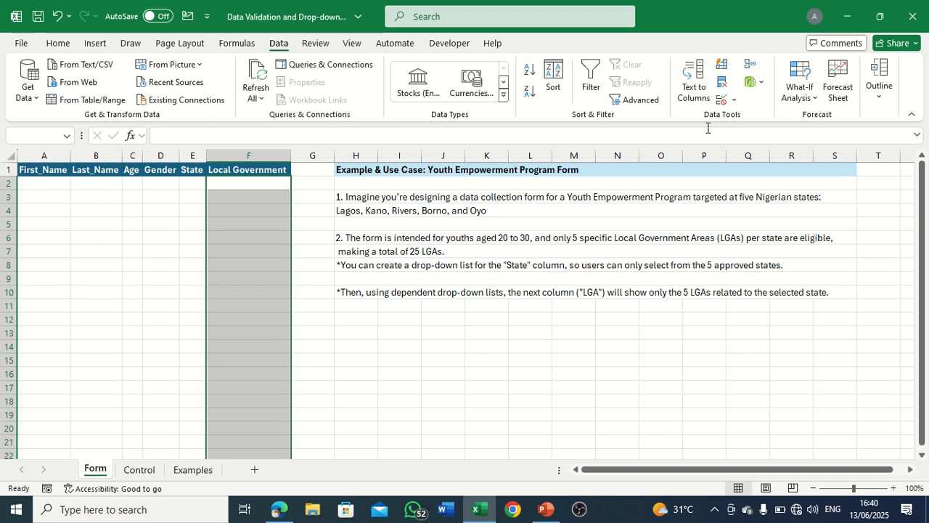
pyautogui.click(735, 102)
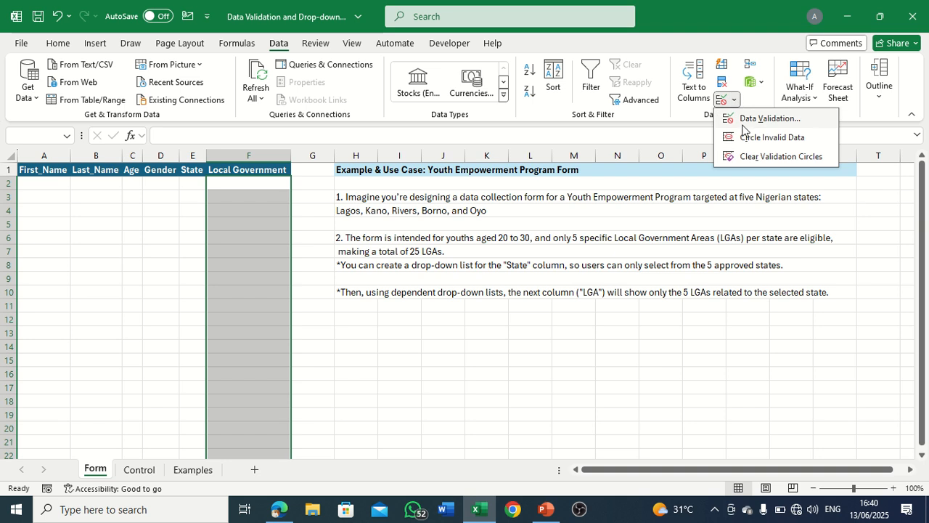
pyautogui.click(767, 118)
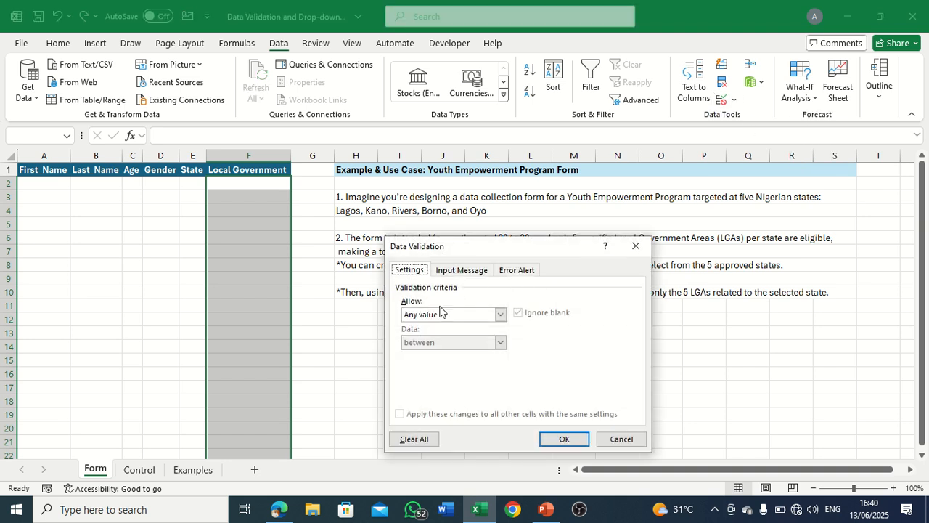
pyautogui.click(500, 314)
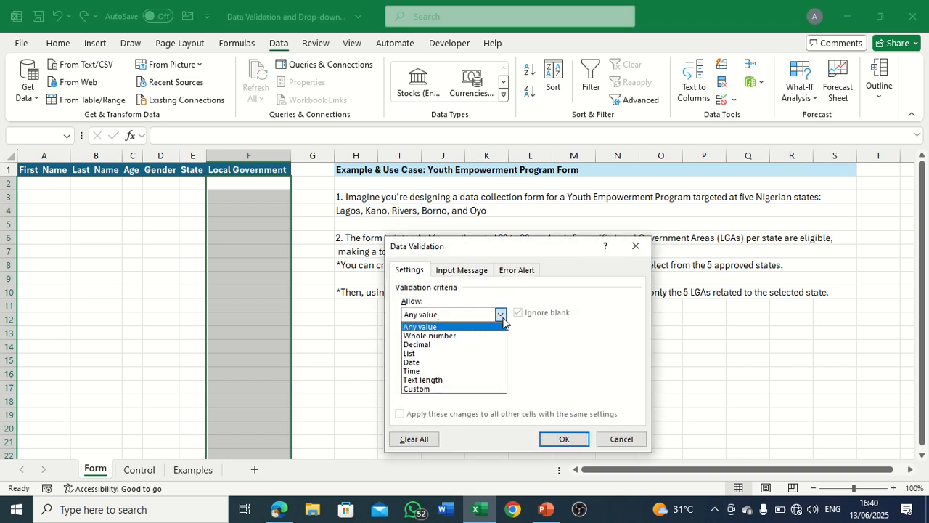
pyautogui.click(478, 353)
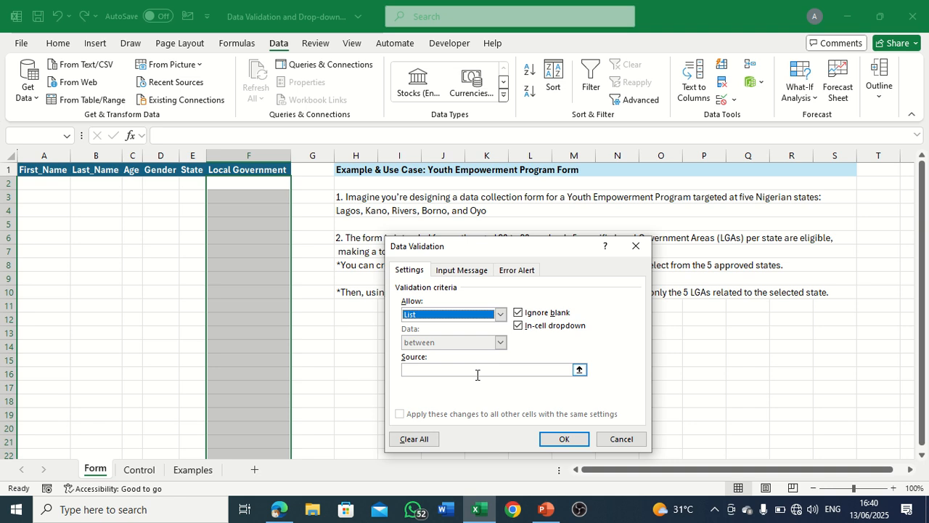
# - Set the list source to =INDIRECT(E2) with a relative reference and apply the rule despite the source warning
pyautogui.click(478, 369)
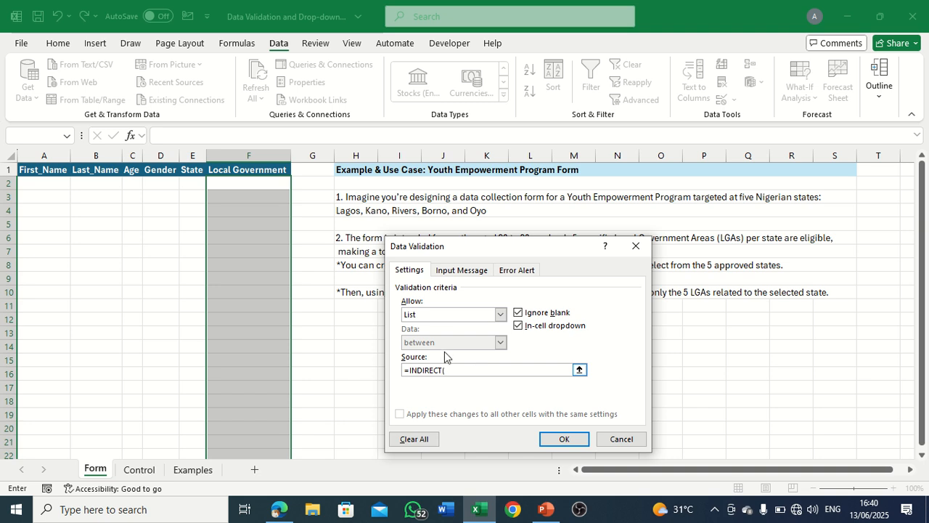
pyautogui.click(191, 187)
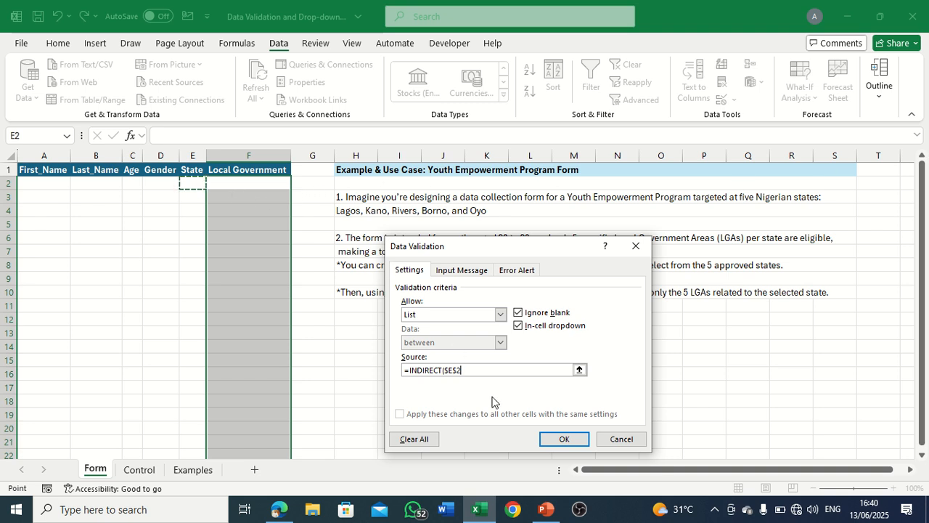
pyautogui.click(448, 370)
pyautogui.press('BackSpace')
pyautogui.click(452, 370)
pyautogui.press('BackSpace')
pyautogui.write(')')
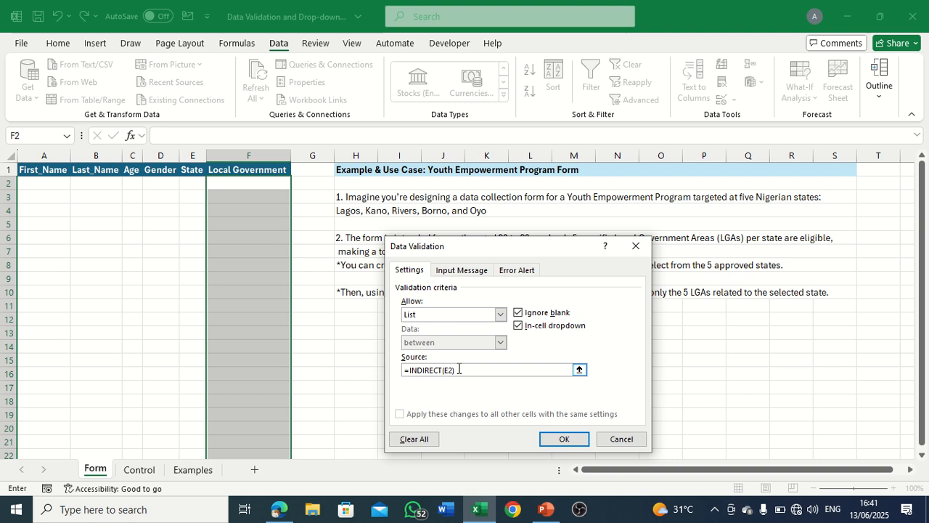
pyautogui.click(562, 439)
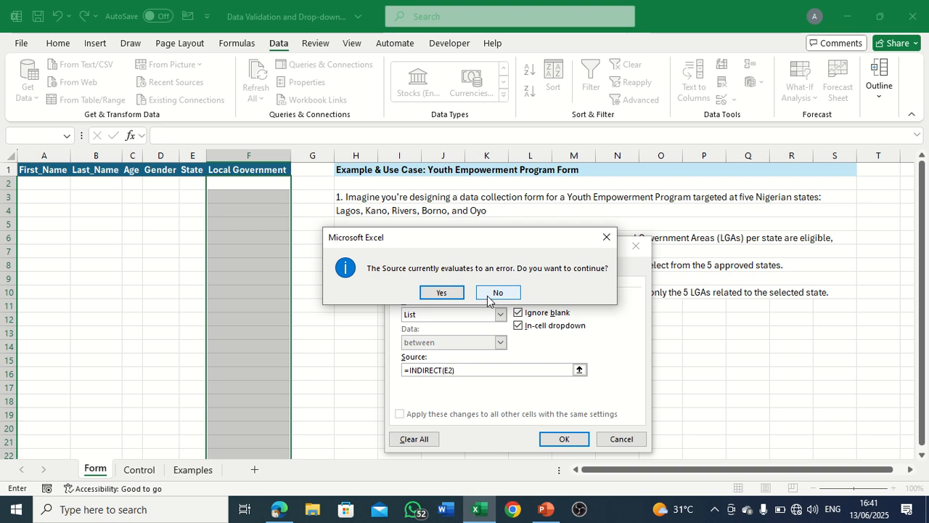
pyautogui.click(454, 293)
pyautogui.click(215, 252)
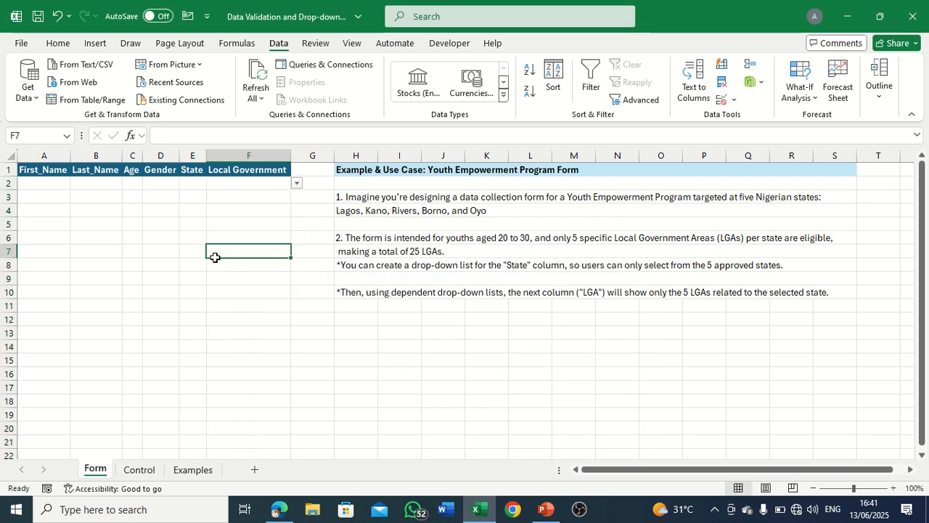
# - Fill in the first name, last name and age 20 for the first applicant in row 2
pyautogui.click(195, 184)
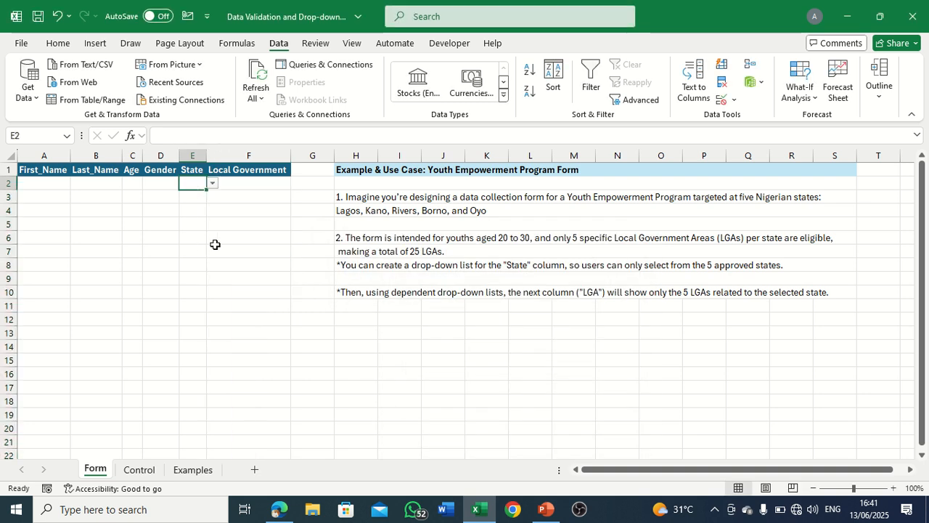
pyautogui.click(51, 182)
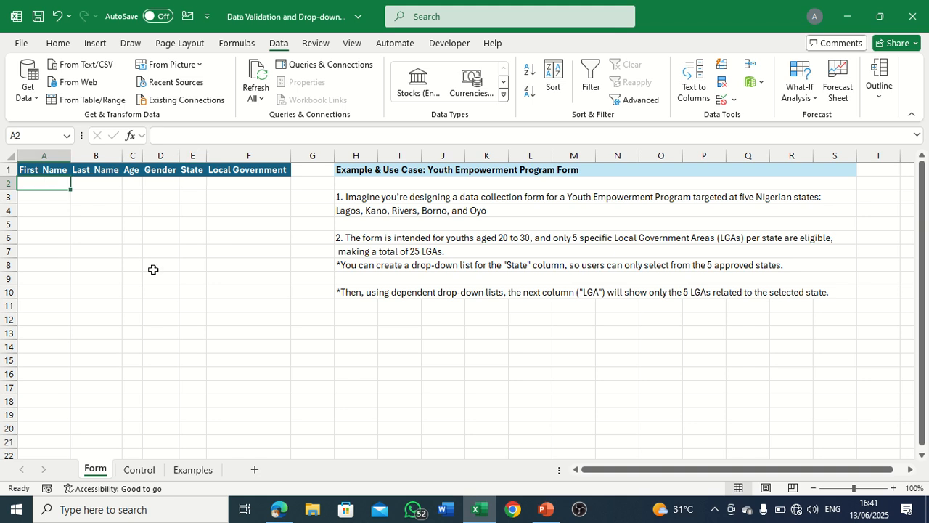
pyautogui.write('m')
pyautogui.press('BackSpace')
pyautogui.write('Musa')
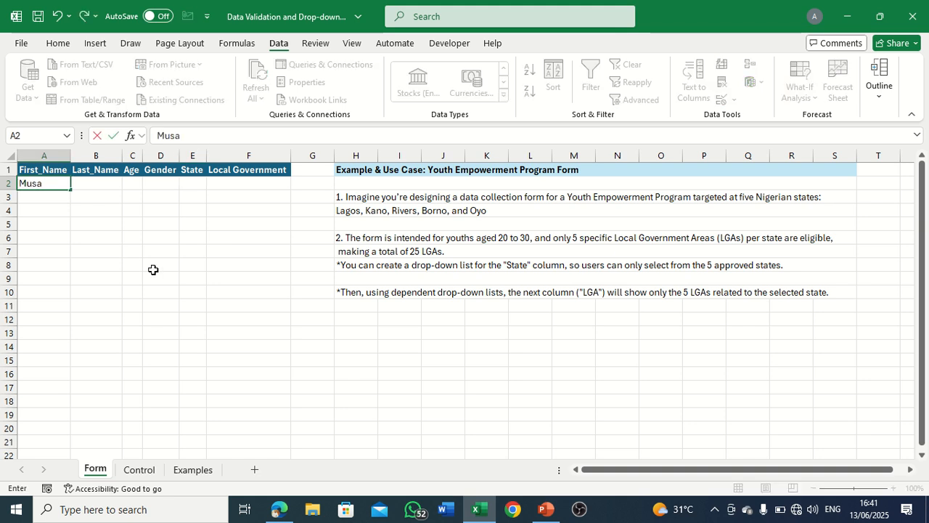
pyautogui.press('Tab')
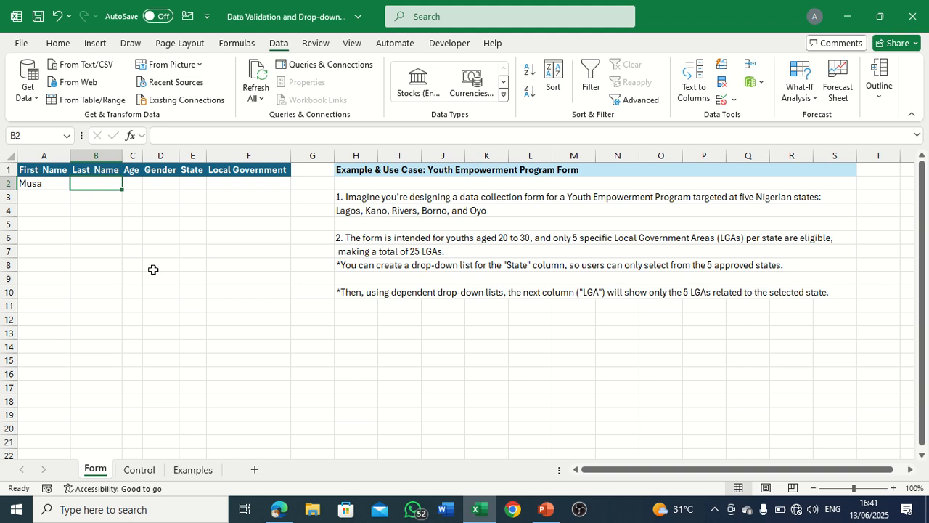
pyautogui.write('Yusuf')
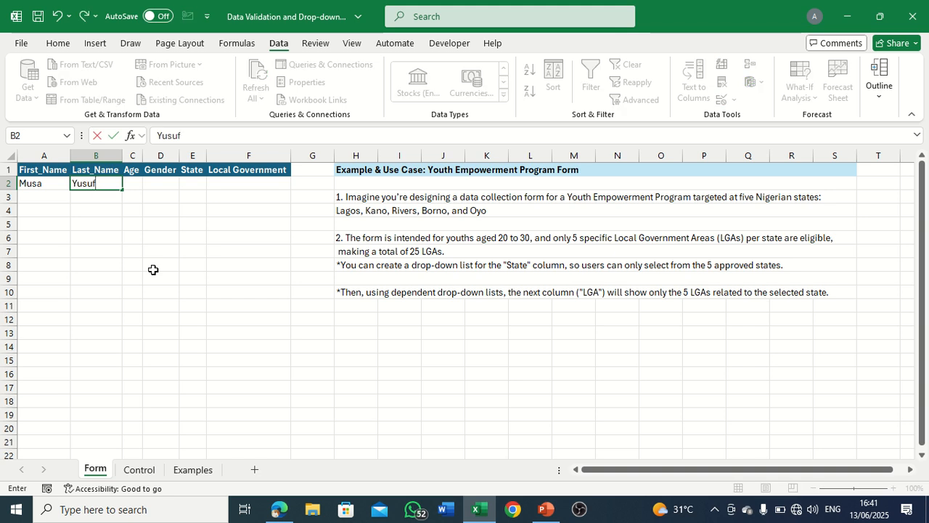
pyautogui.press('Tab')
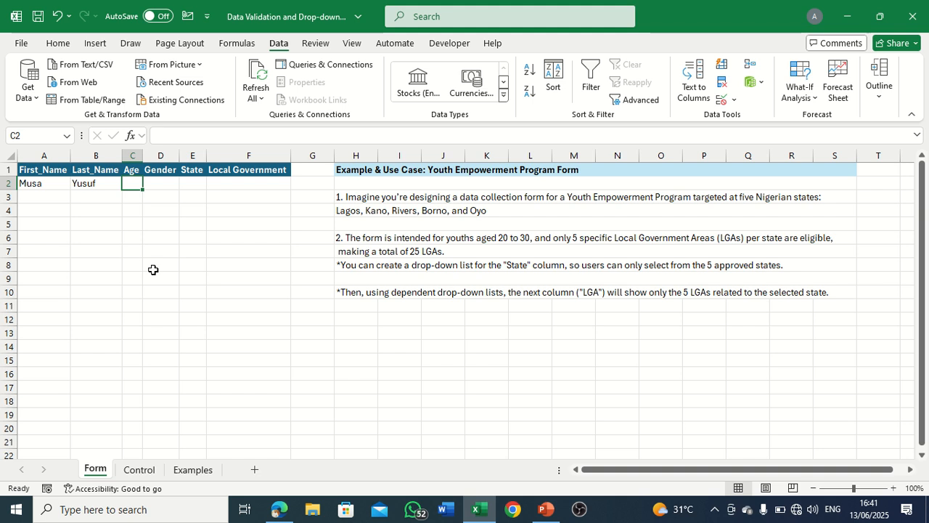
pyautogui.write('20')
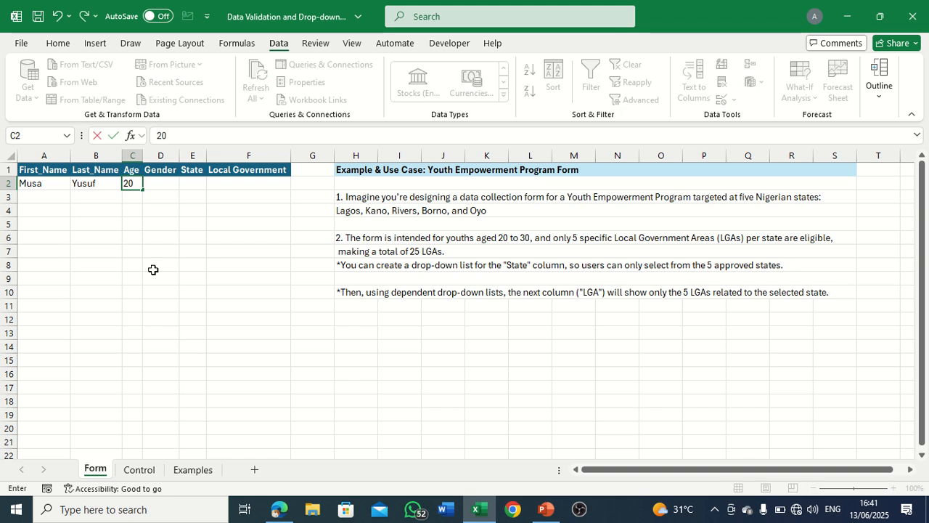
pyautogui.press('Tab')
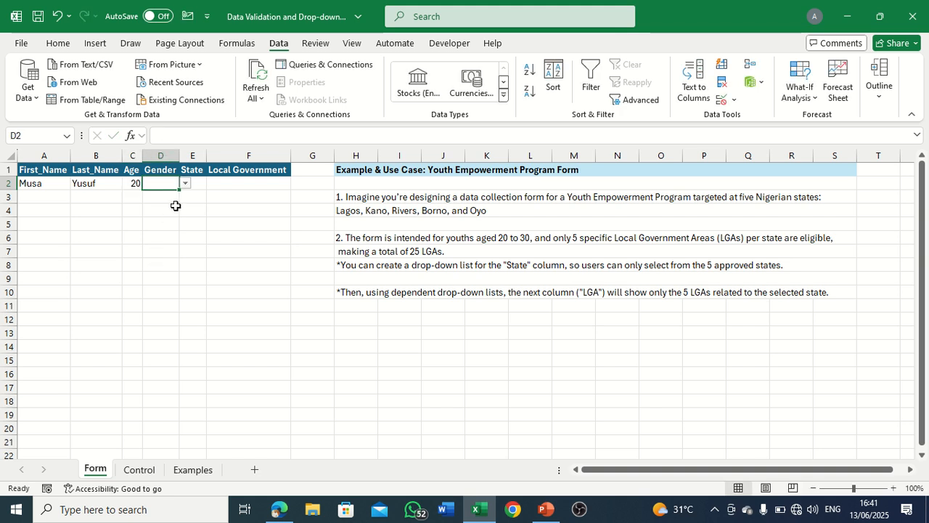
# - Choose Male as the gender and Borno as the state in row 2 from their drop-downs
pyautogui.click(185, 184)
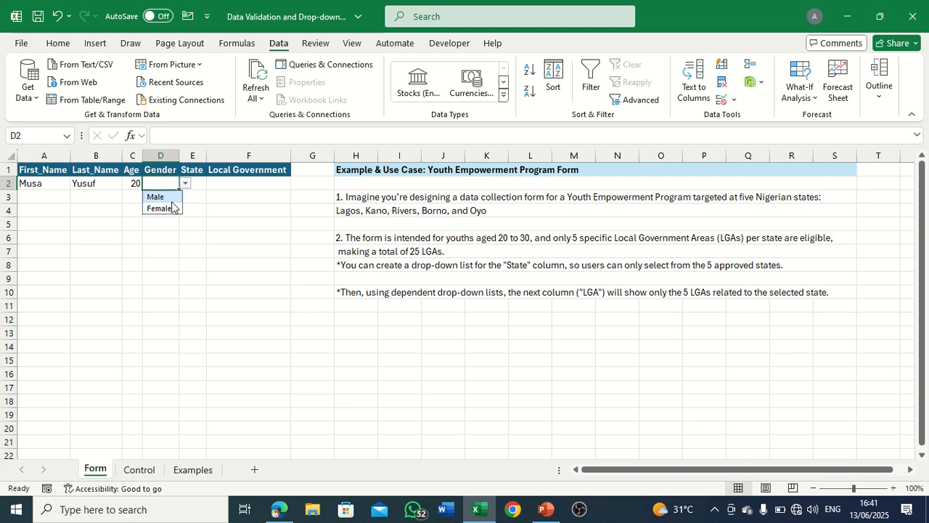
pyautogui.click(155, 197)
pyautogui.click(203, 185)
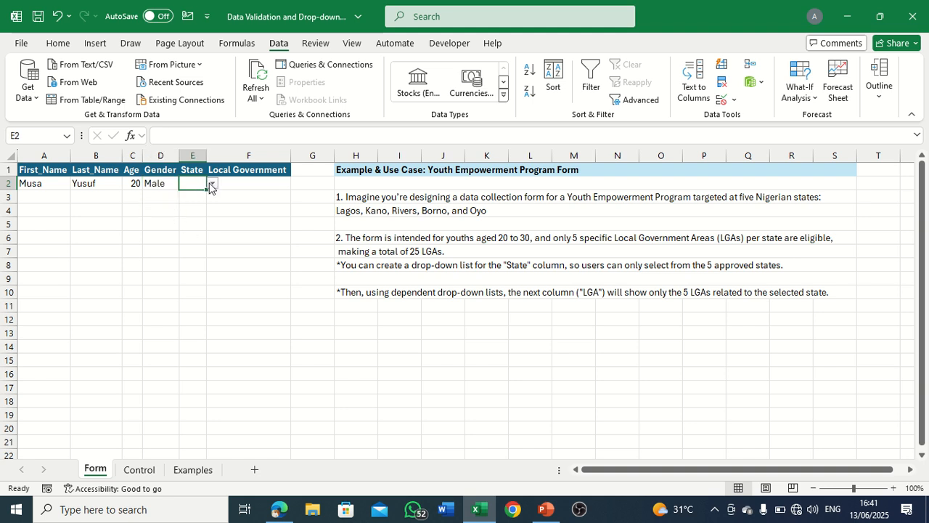
pyautogui.click(212, 183)
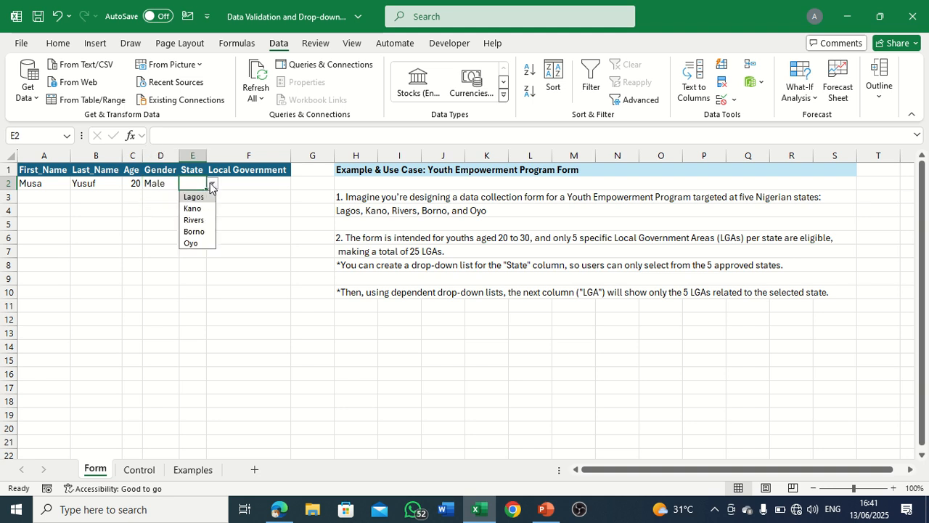
pyautogui.click(195, 230)
# - Choose Biu as the local government in F2 from the dependent drop-down
pyautogui.click(255, 183)
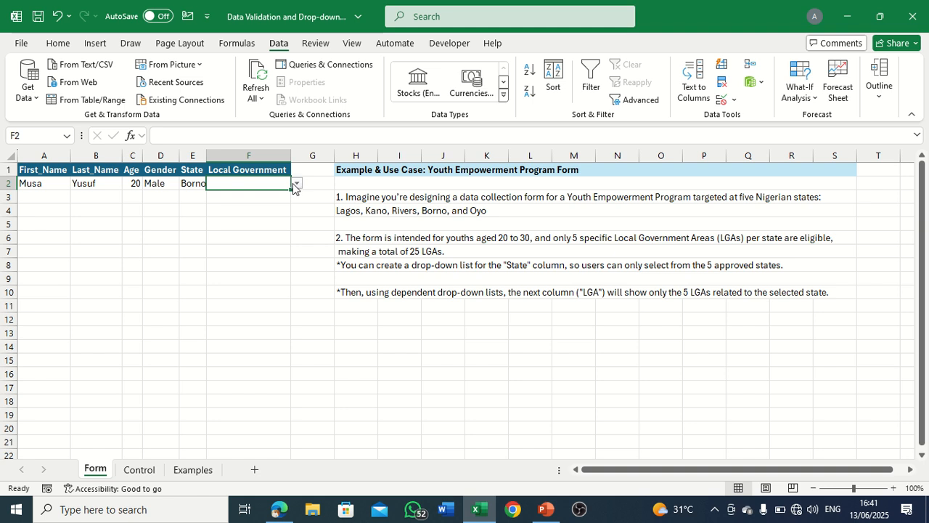
pyautogui.click(297, 183)
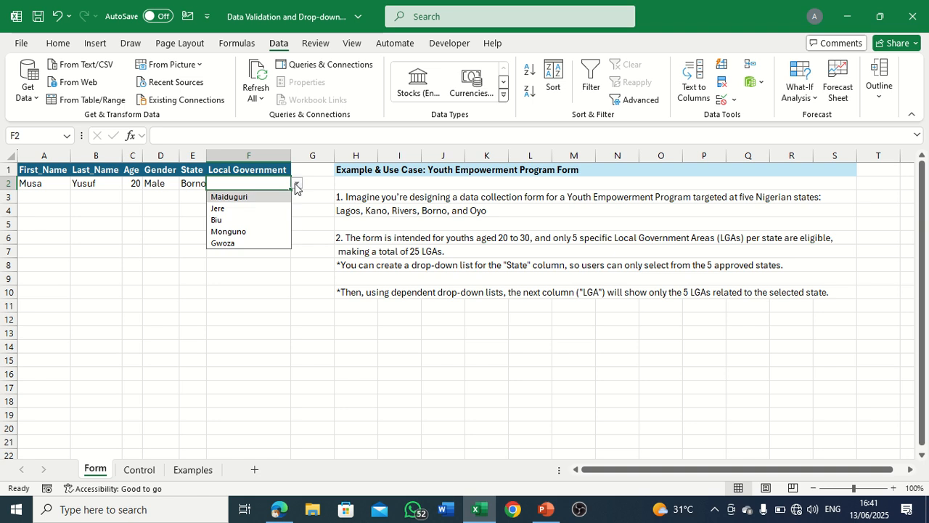
pyautogui.click(257, 219)
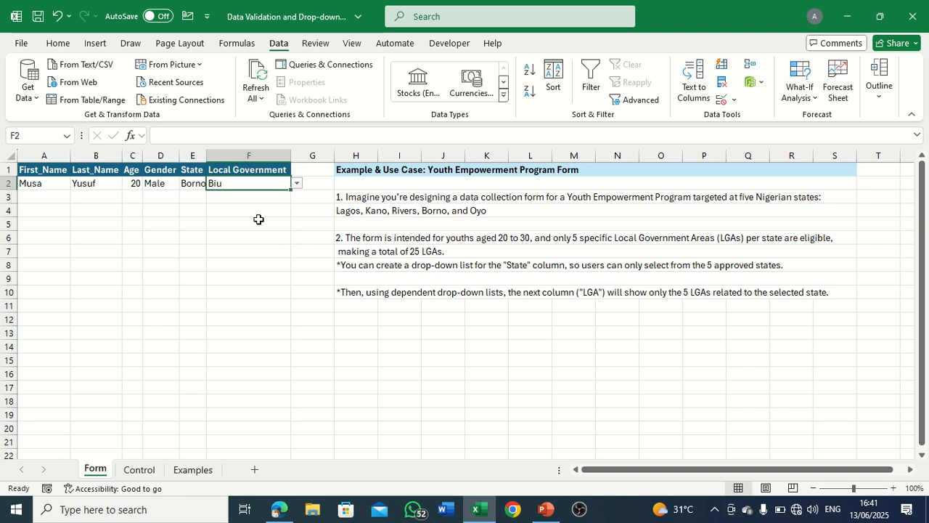
pyautogui.click(234, 249)
# - Enter the second applicant's first name and last name in A3 and B3
pyautogui.click(42, 198)
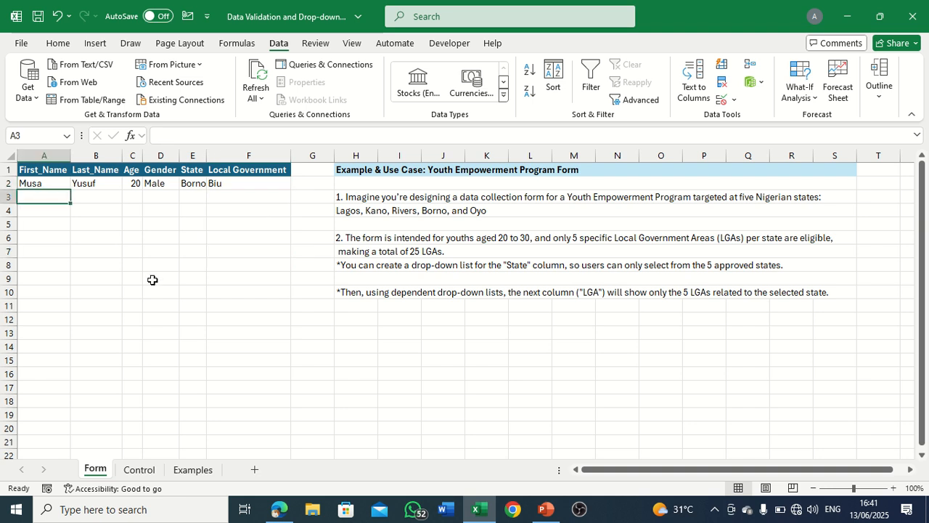
pyautogui.write('J')
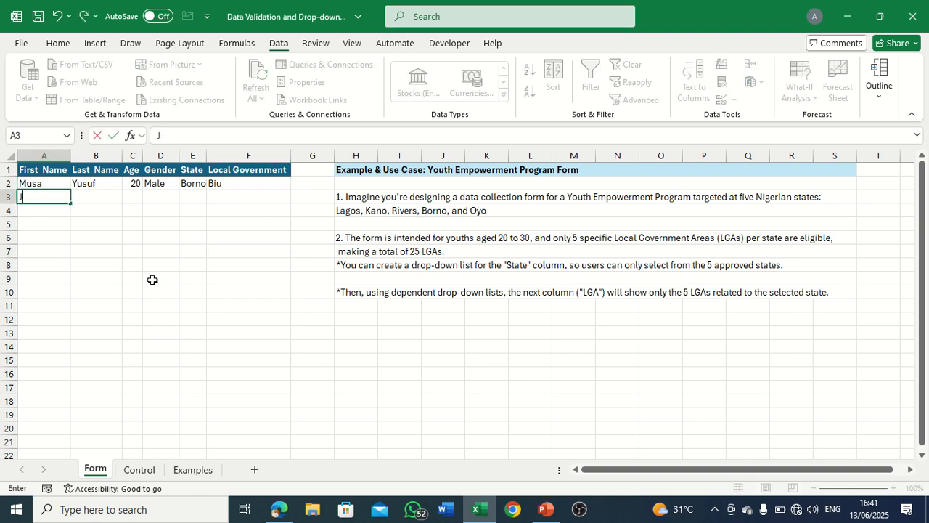
pyautogui.write('ohn')
pyautogui.press('Tab')
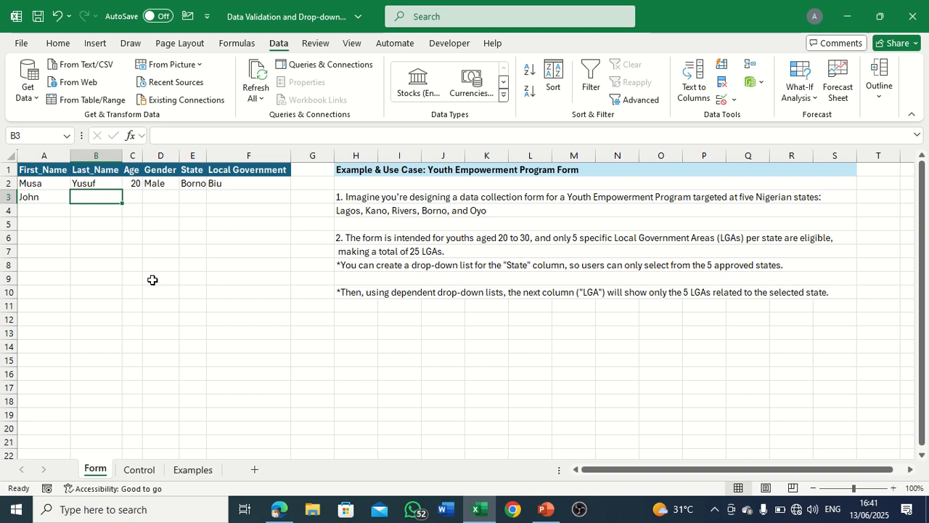
pyautogui.write('Bwala')
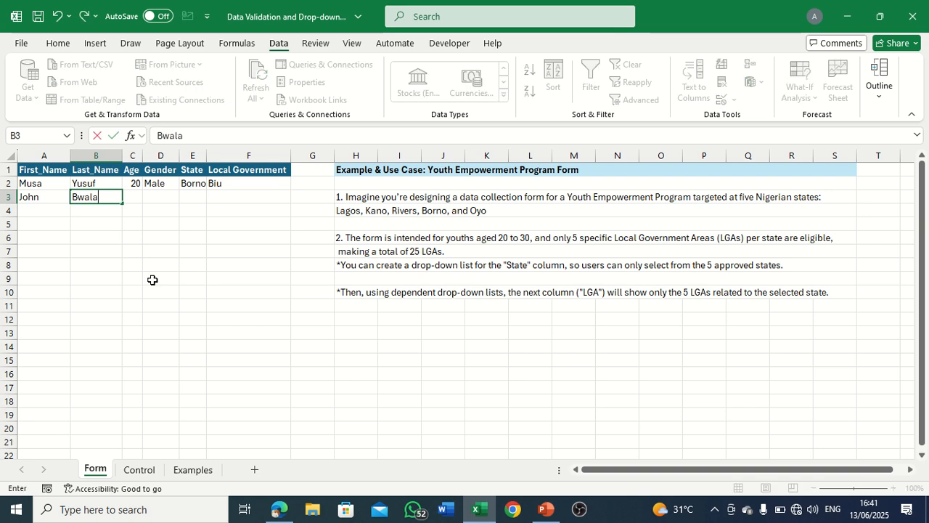
pyautogui.click(132, 195)
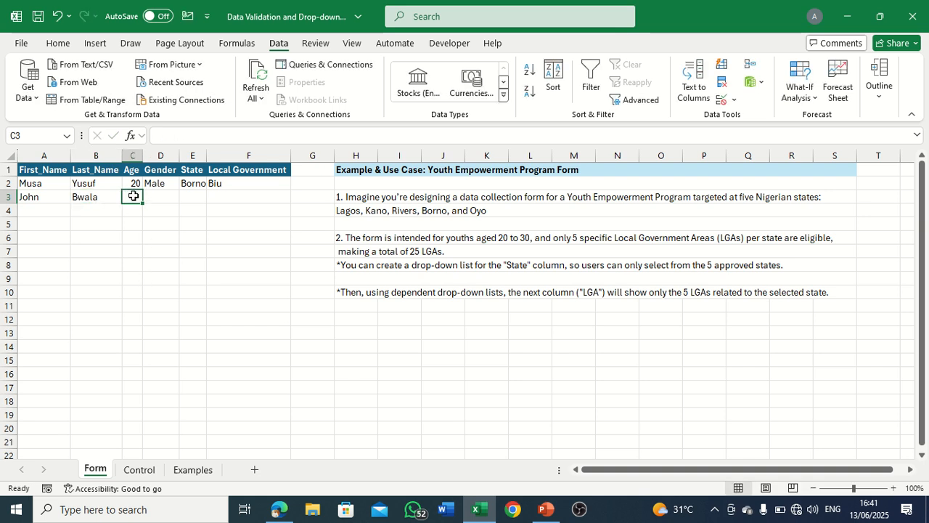
# - Enter age 30 for the second applicant in C3 and choose Male as the gender in D3
pyautogui.write('30')
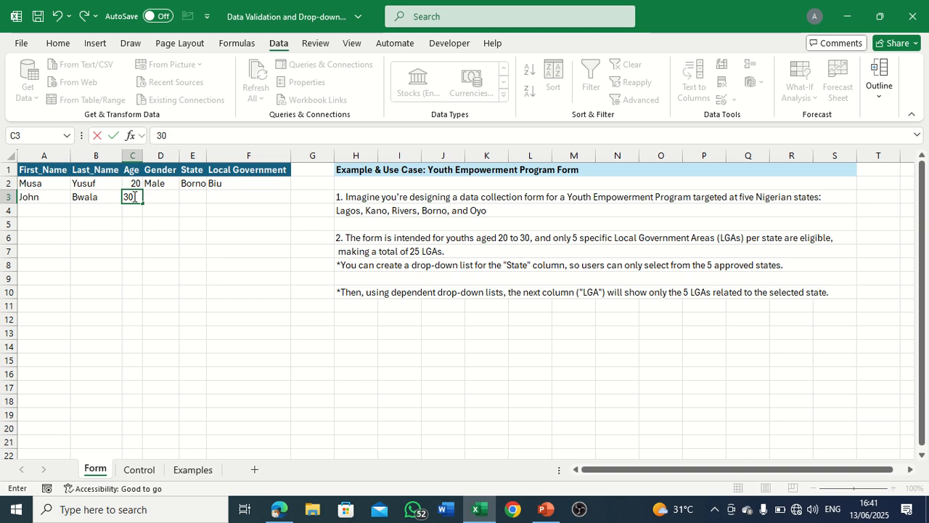
pyautogui.press('Return')
pyautogui.click(159, 196)
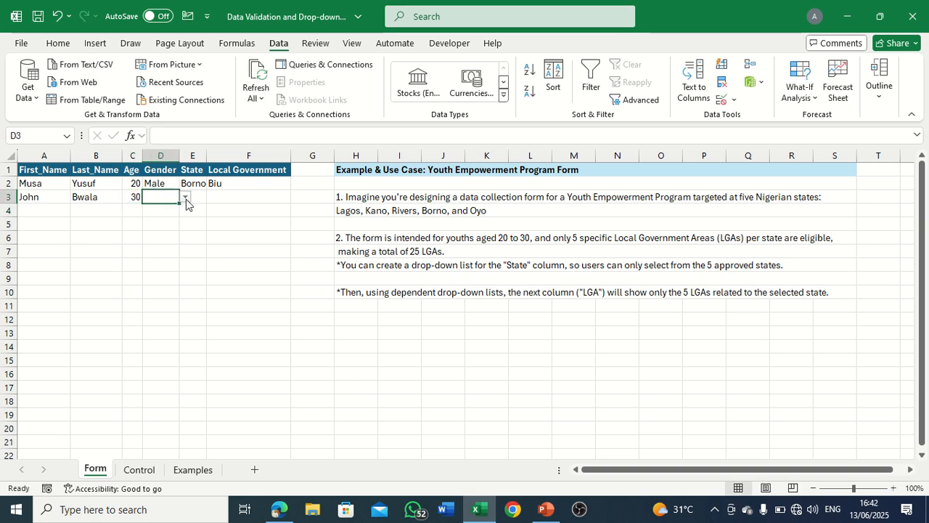
pyautogui.click(186, 197)
pyautogui.click(173, 210)
# - Choose Lagos as the state in E3 and Surulere as the local government in F3 from their drop-downs
pyautogui.click(196, 197)
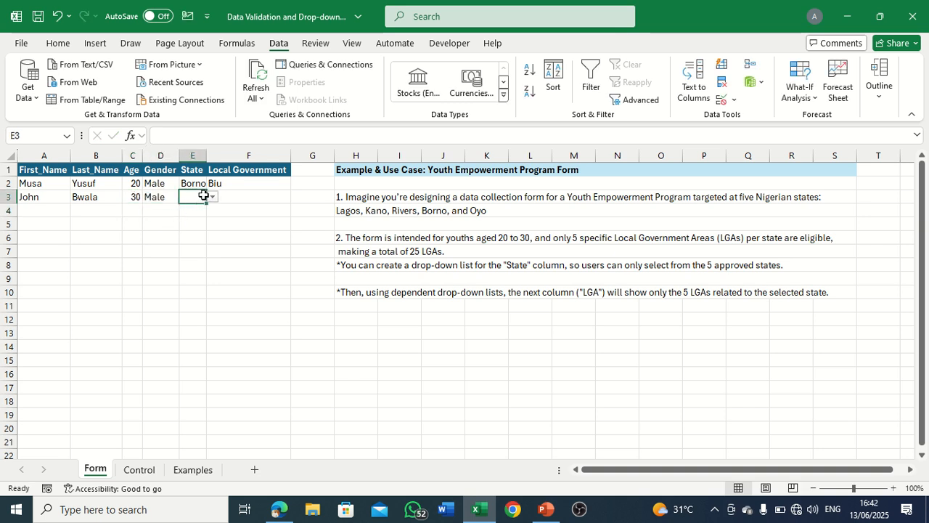
pyautogui.click(212, 197)
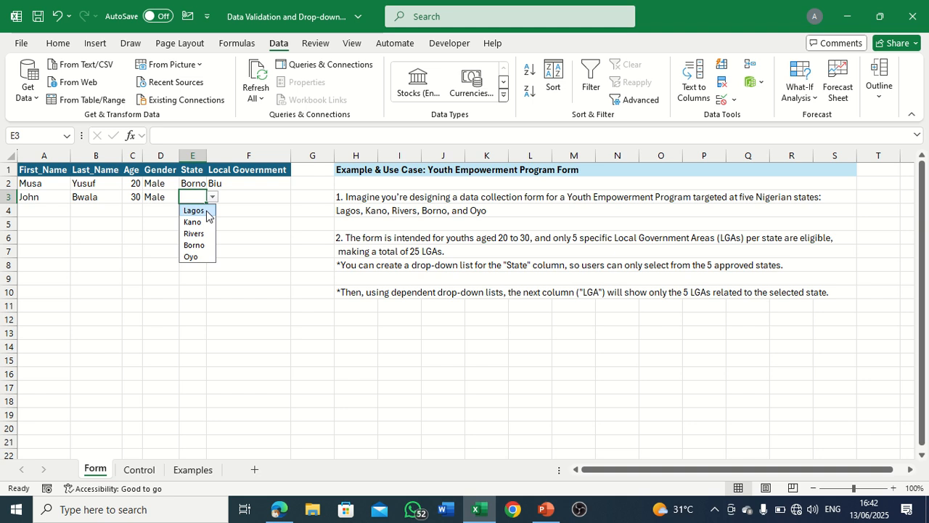
pyautogui.click(205, 210)
pyautogui.click(253, 193)
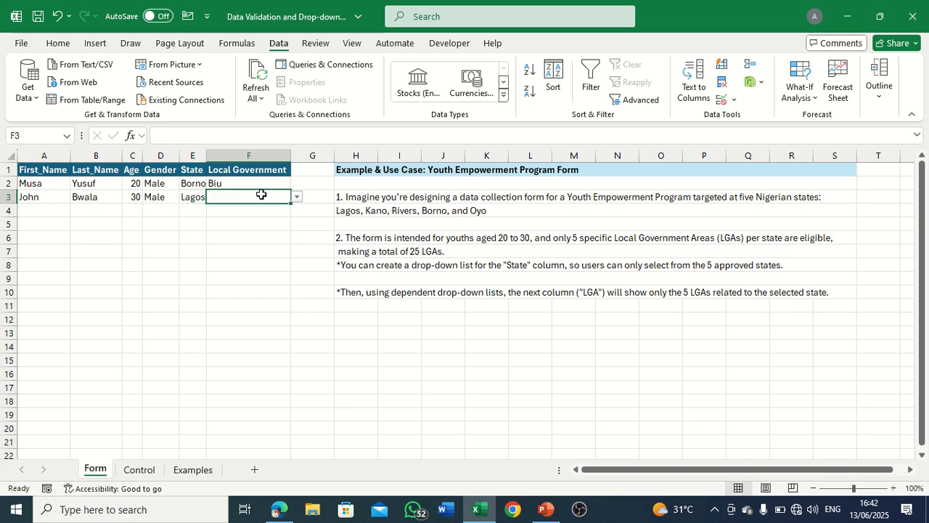
pyautogui.click(294, 197)
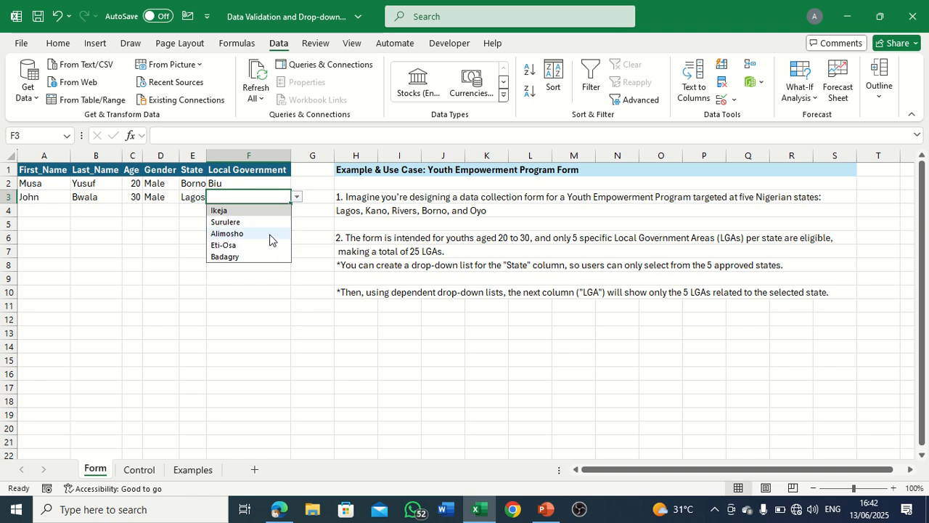
pyautogui.click(272, 221)
# - Fill in the first name, last name and age 28 for the third applicant in row 4
pyautogui.click(45, 209)
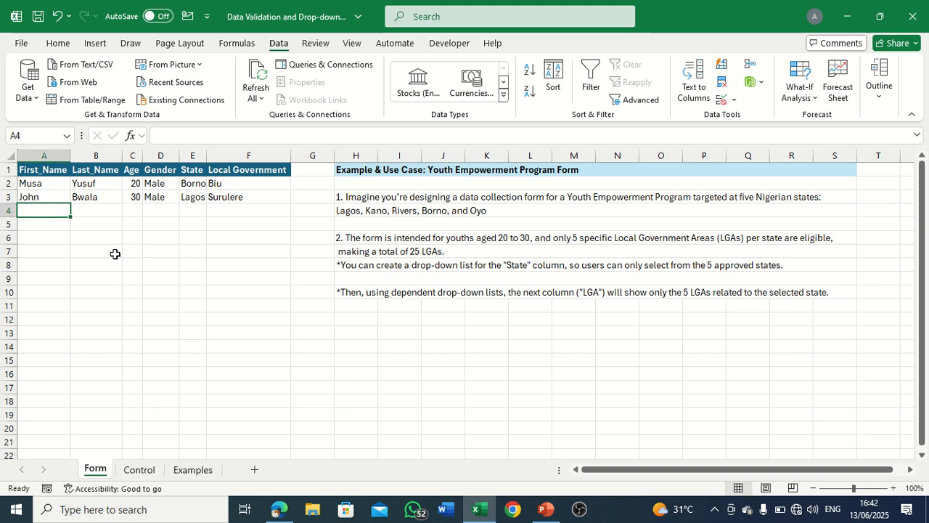
pyautogui.write('Muhammed')
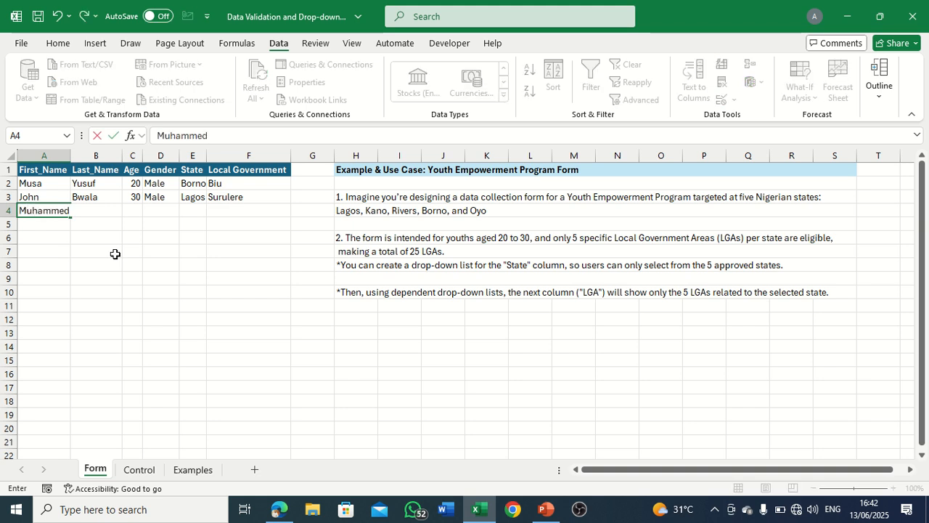
pyautogui.press('Tab')
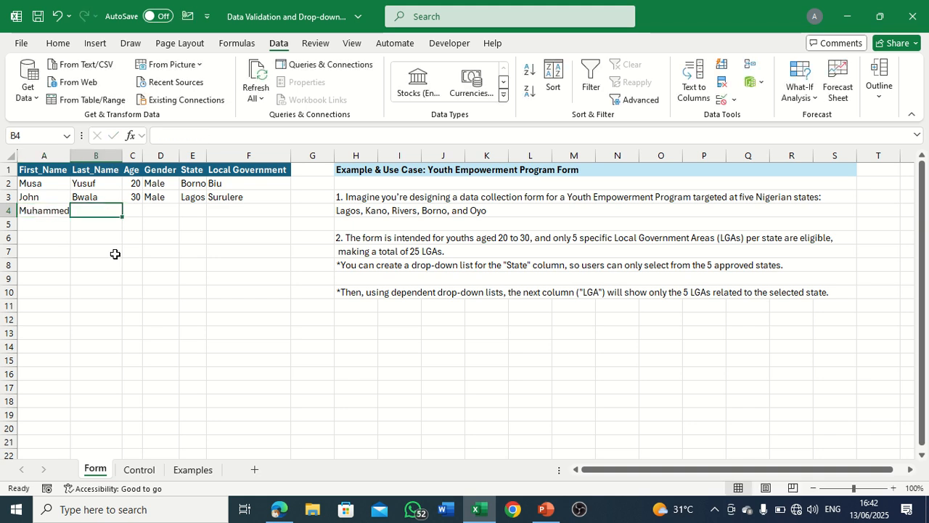
pyautogui.write('Abu')
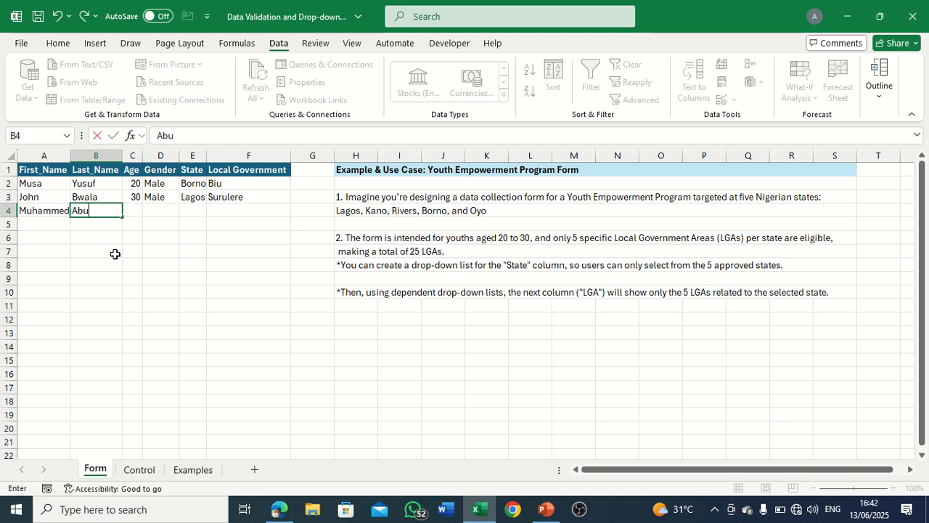
pyautogui.write('bakar')
pyautogui.click(134, 210)
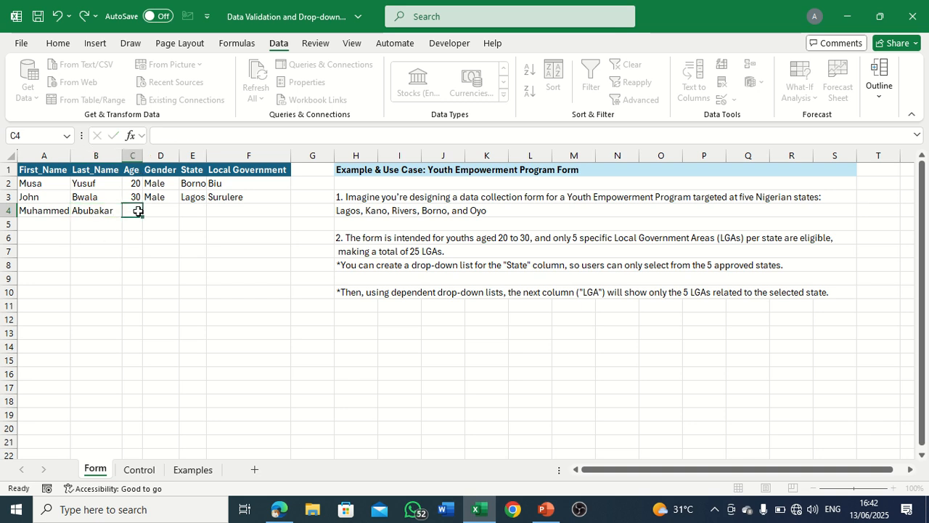
pyautogui.write('28')
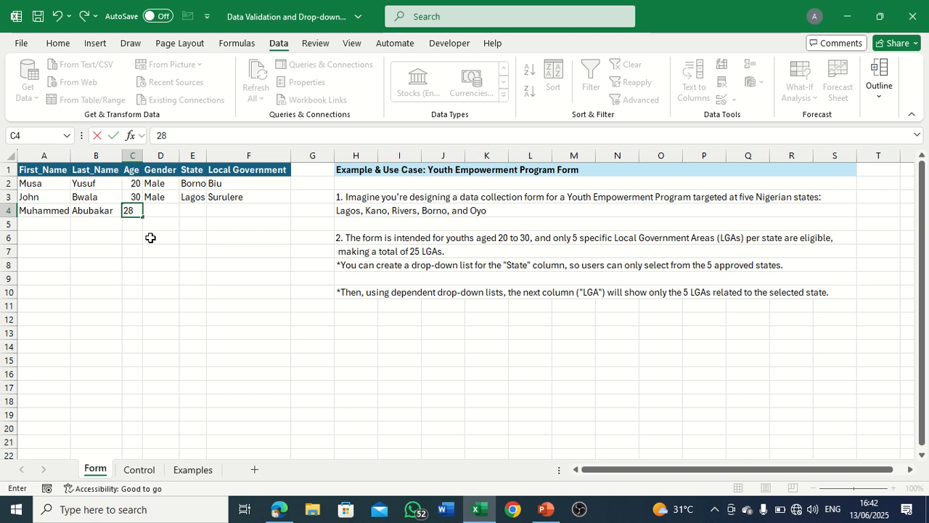
pyautogui.press('Tab')
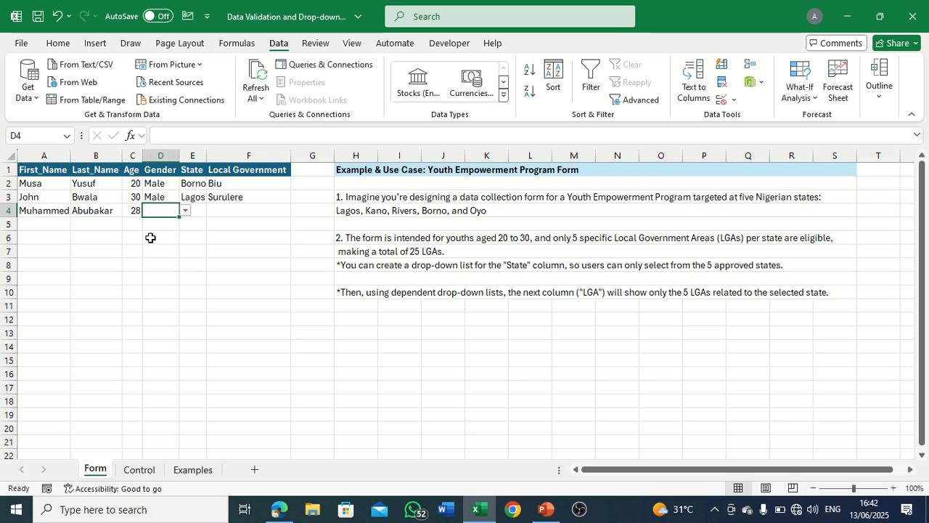
# - Choose Male as the gender and Kano as the state in row 4 from their drop-downs
pyautogui.click(185, 210)
pyautogui.click(162, 223)
pyautogui.click(195, 210)
pyautogui.click(212, 210)
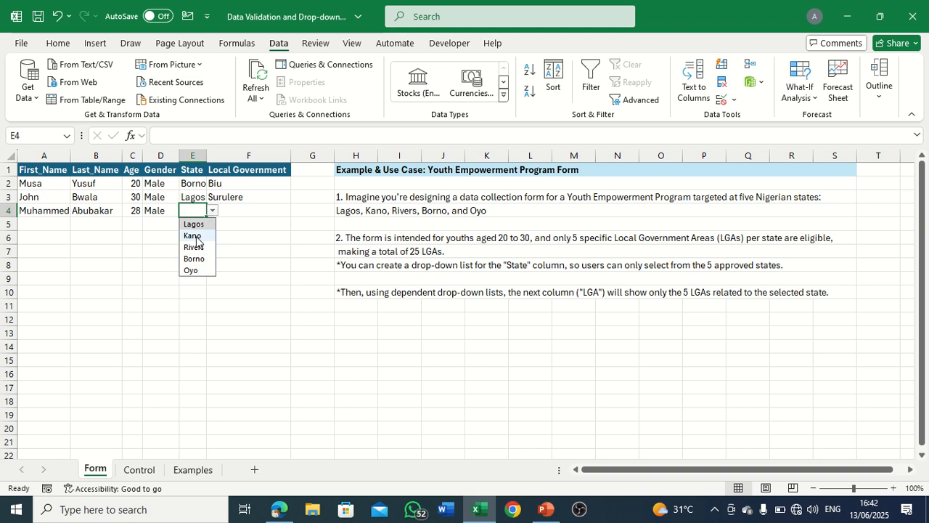
pyautogui.click(194, 236)
# - Choose Gwale as the local government in F4 from the dependent drop-down
pyautogui.click(232, 211)
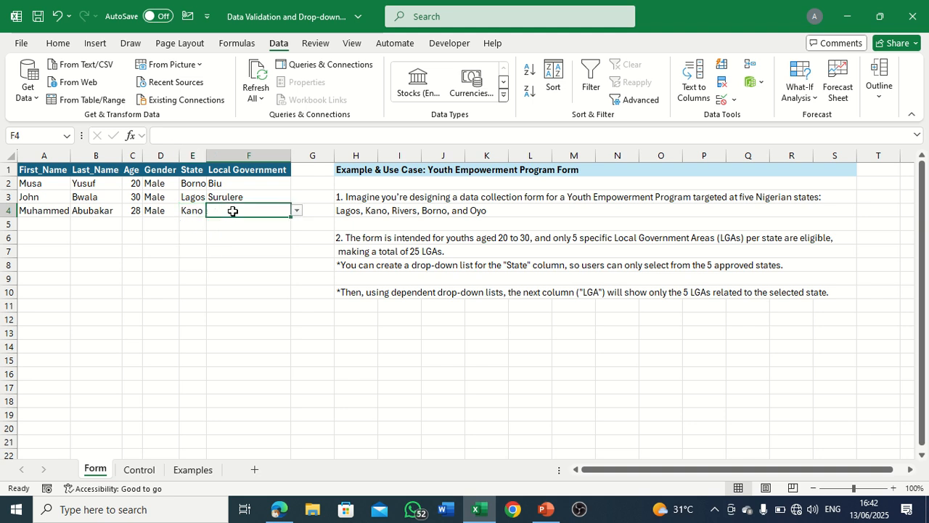
pyautogui.click(296, 210)
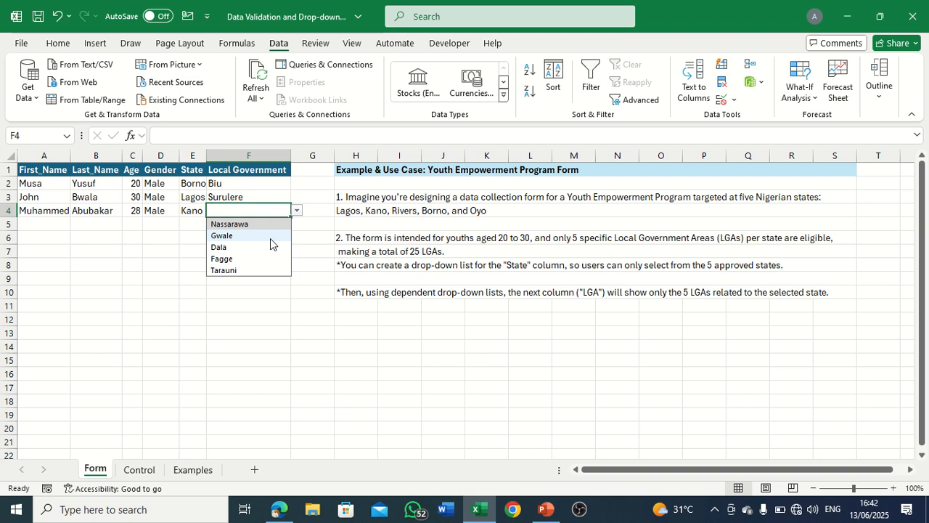
pyautogui.click(270, 238)
pyautogui.click(205, 262)
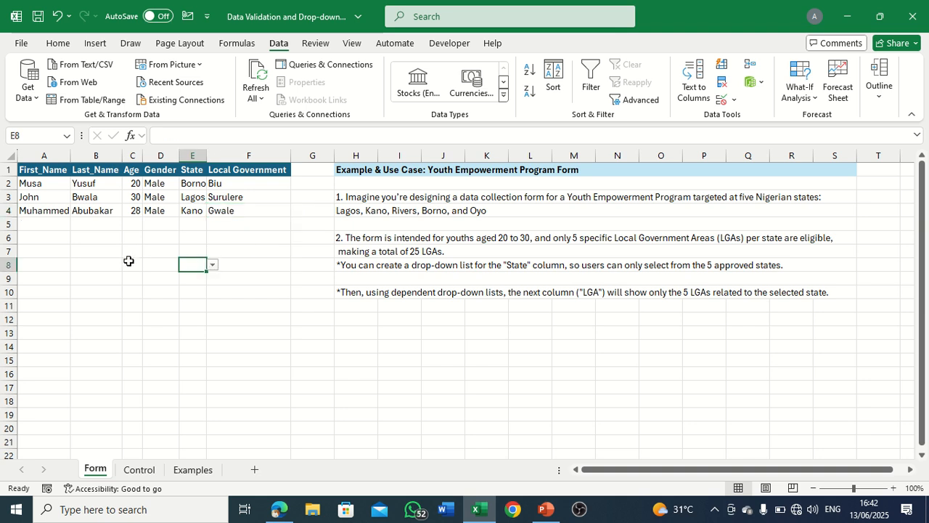
# - Fill in the first name, last name and age 25 for the fourth applicant in row 5
pyautogui.click(56, 222)
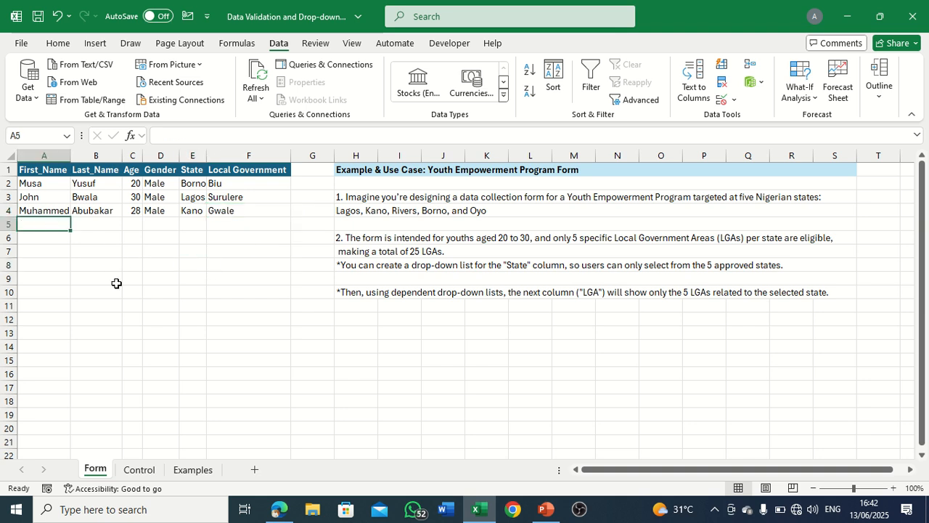
pyautogui.write('ml')
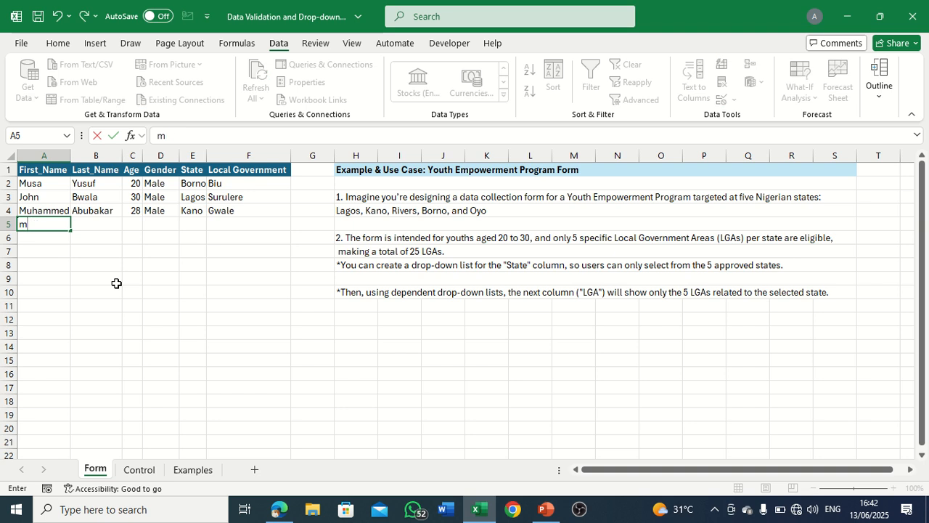
pyautogui.press('BackSpace')
pyautogui.write('Mary')
pyautogui.press('Tab')
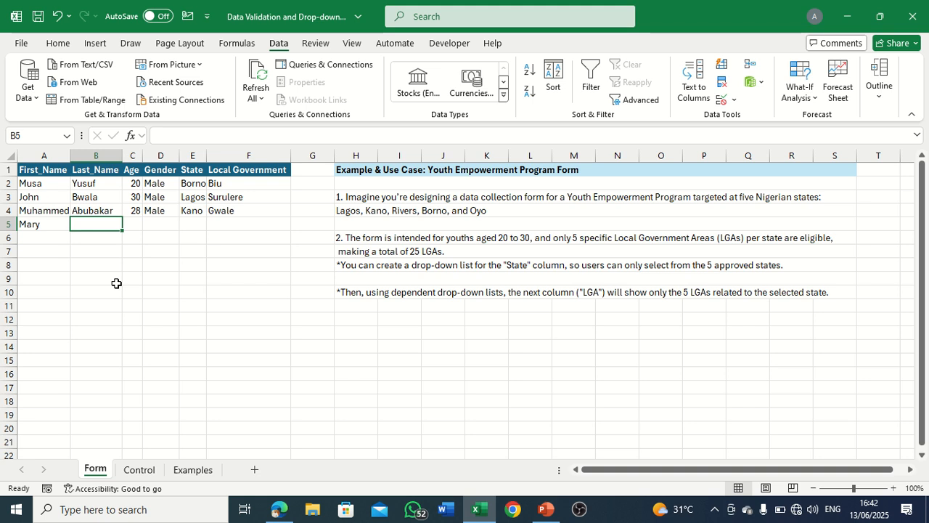
pyautogui.write('Andre')
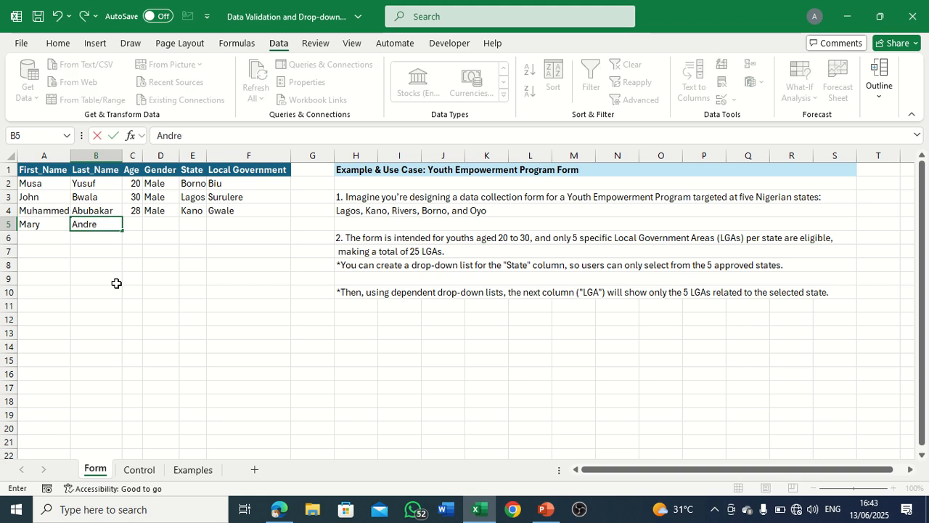
pyautogui.write('w')
pyautogui.press('Tab')
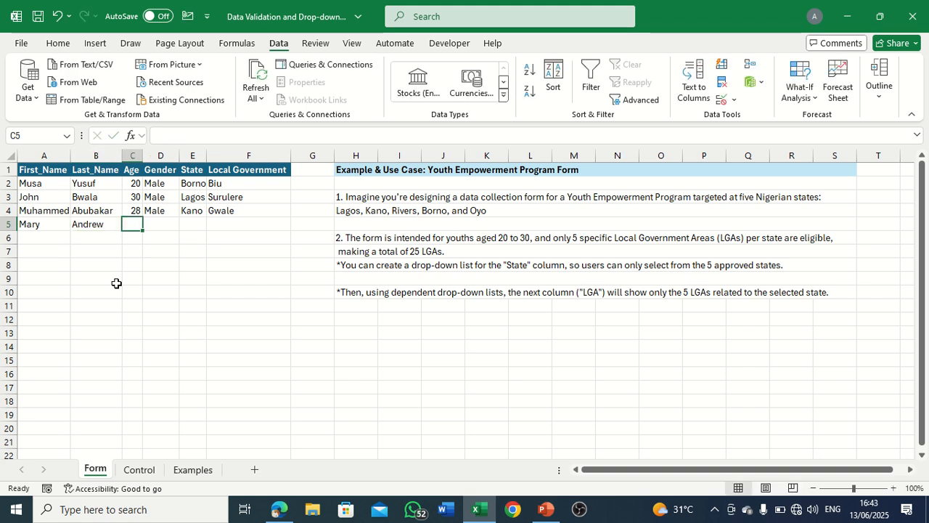
pyautogui.write('25')
pyautogui.press('Tab')
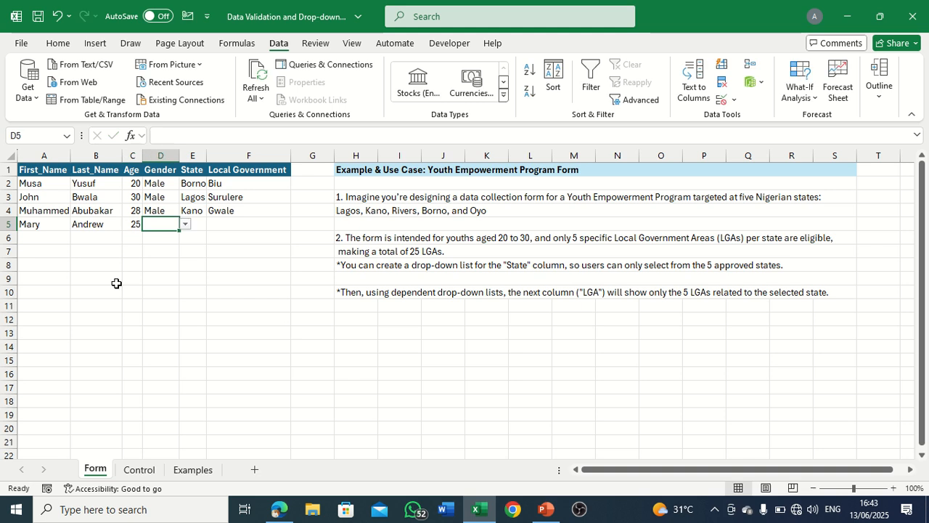
# - Choose Female as the gender and Rivers as the state in row 5 from their drop-downs
pyautogui.click(186, 224)
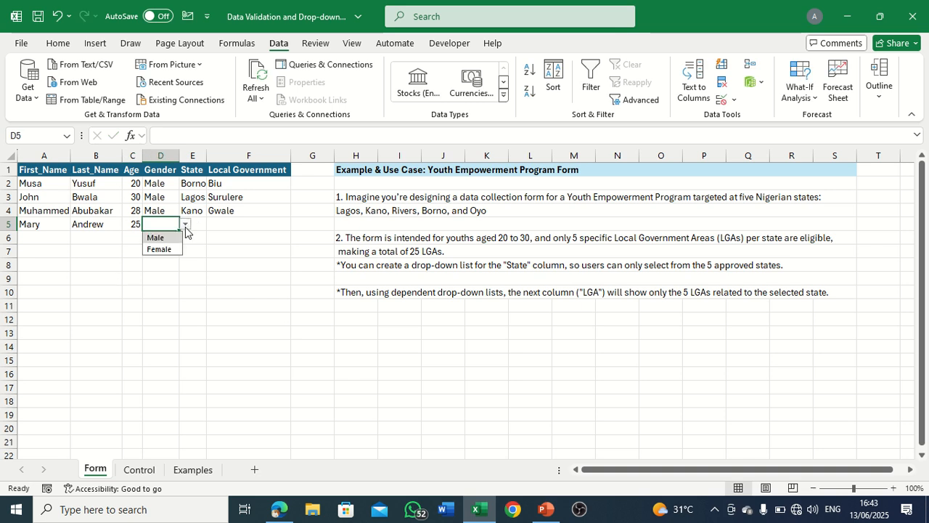
pyautogui.click(171, 249)
pyautogui.click(199, 223)
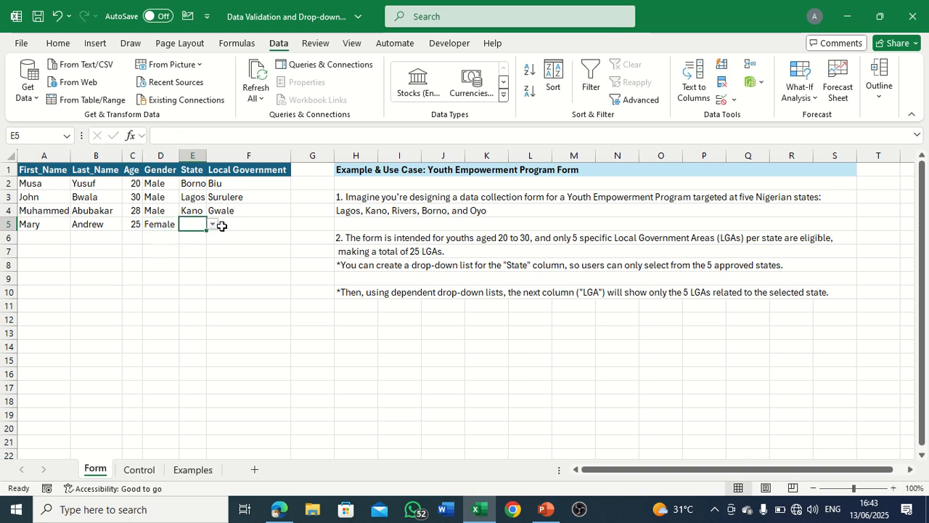
pyautogui.click(213, 225)
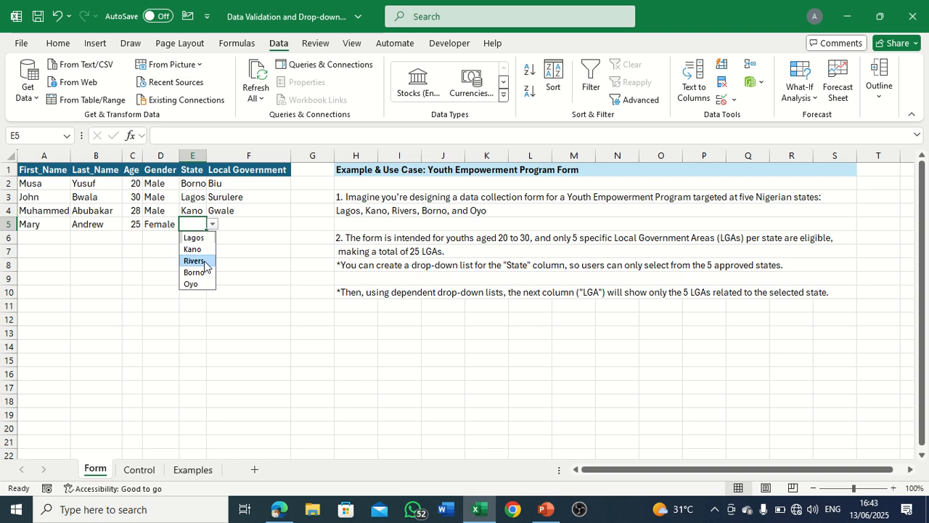
pyautogui.click(207, 260)
# - Choose Bonny as the local government in F5 from the dependent drop-down
pyautogui.click(244, 226)
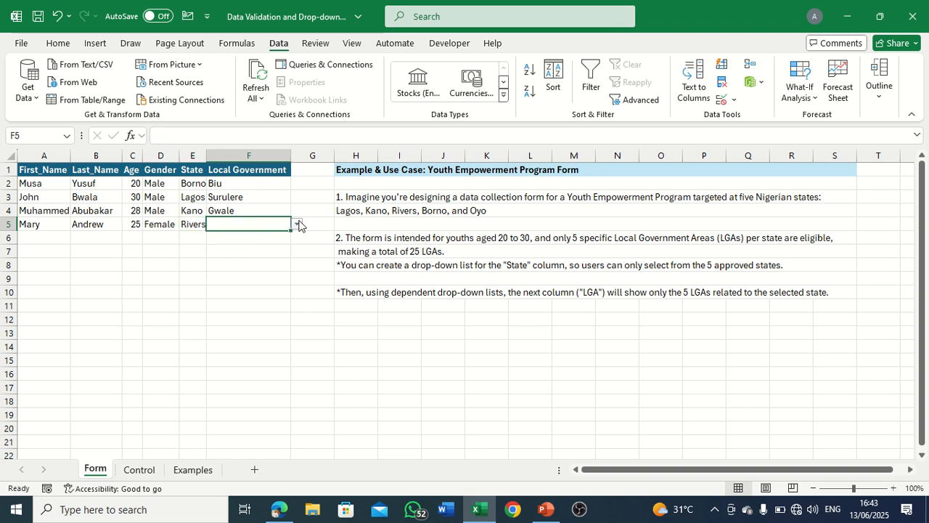
pyautogui.click(297, 224)
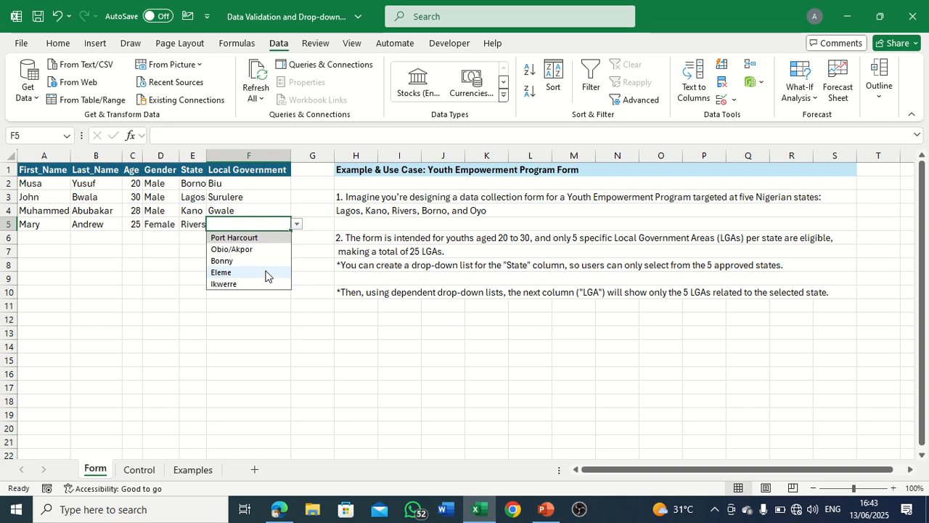
pyautogui.click(266, 262)
pyautogui.click(270, 303)
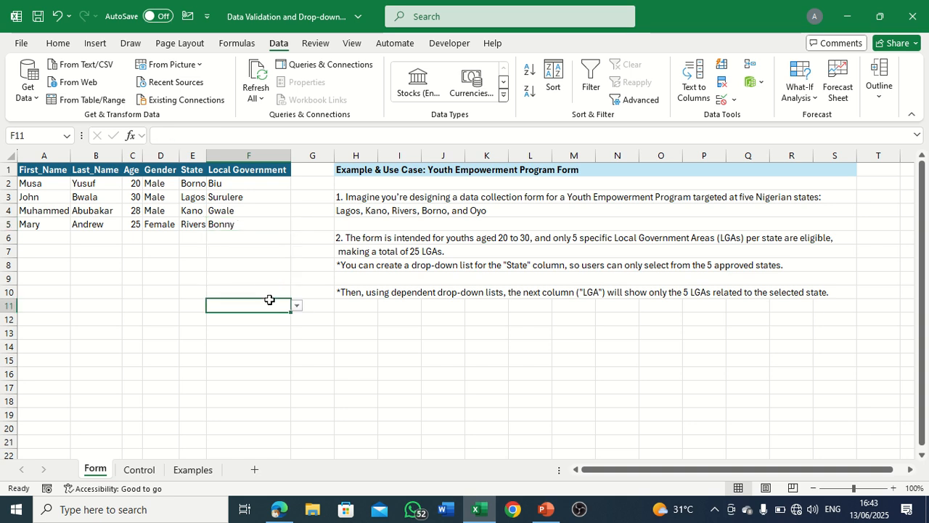